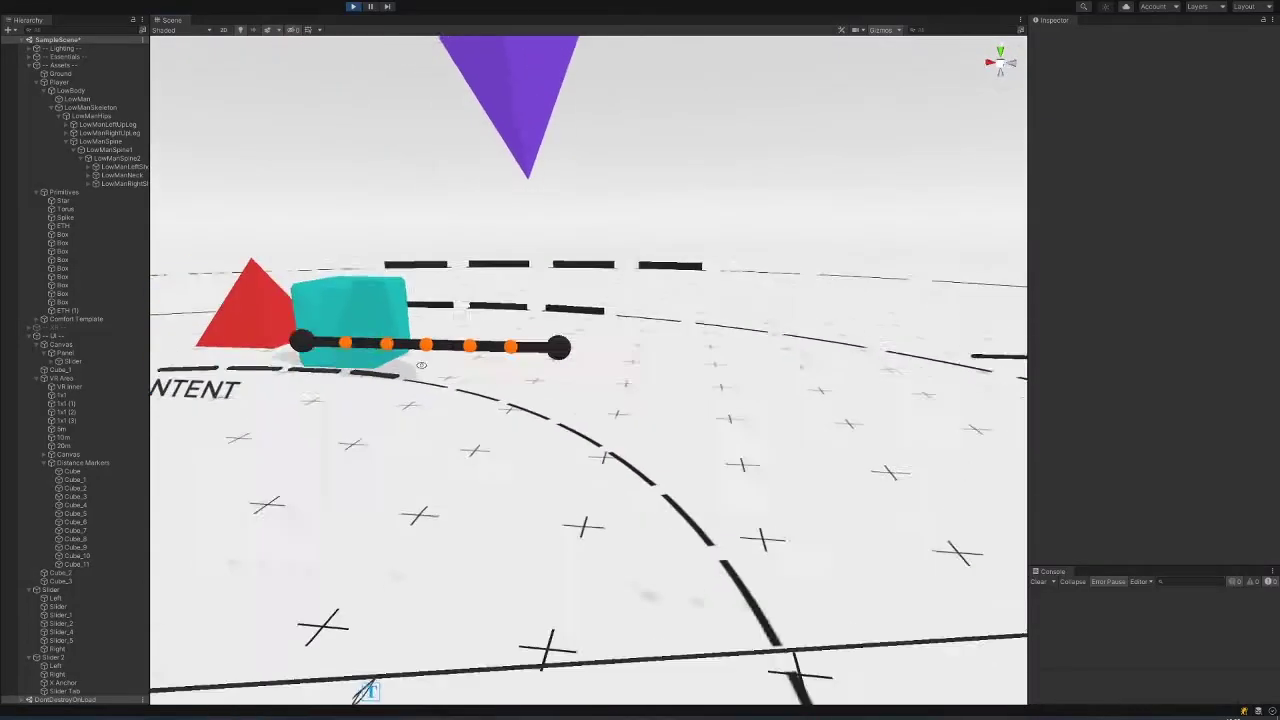
Pull the middle orange joints Slider_2 and Slider_1 off the line of the jointed slider to test its springs.
alt+drag(421, 365, 640, 384)
click(582, 361)
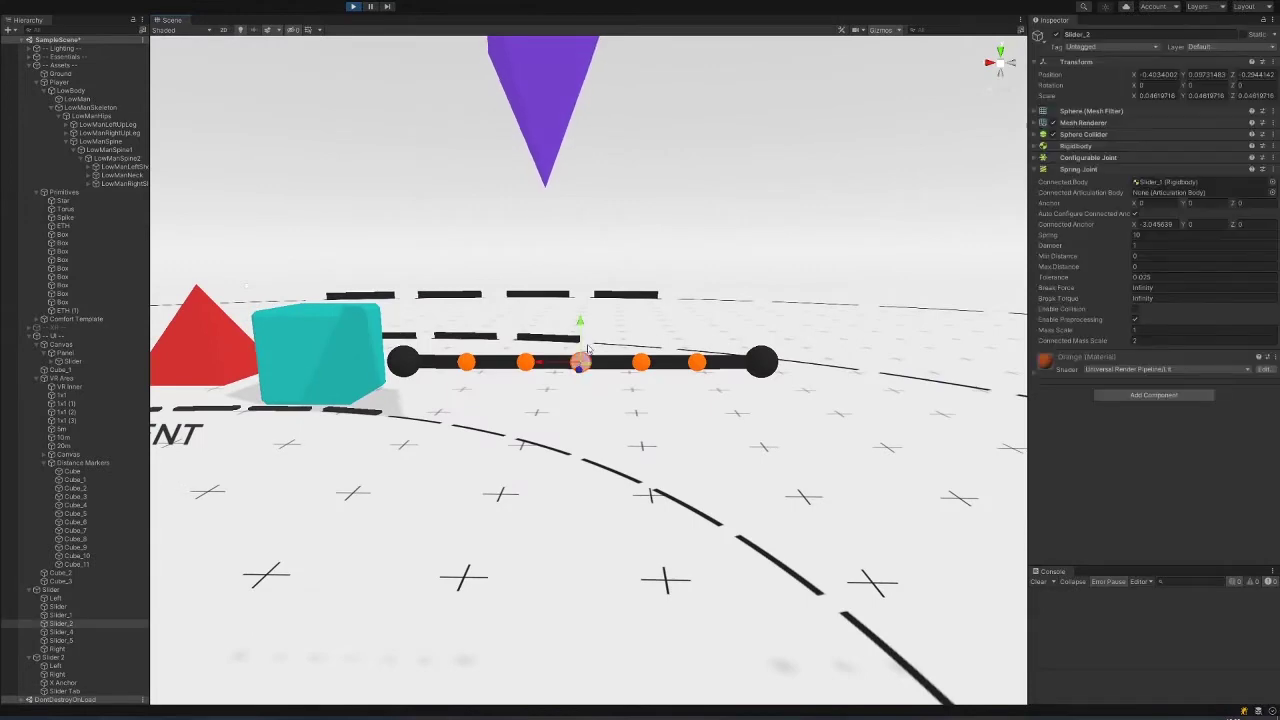
drag(581, 324, 567, 368)
scroll(766, 443, up, 4)
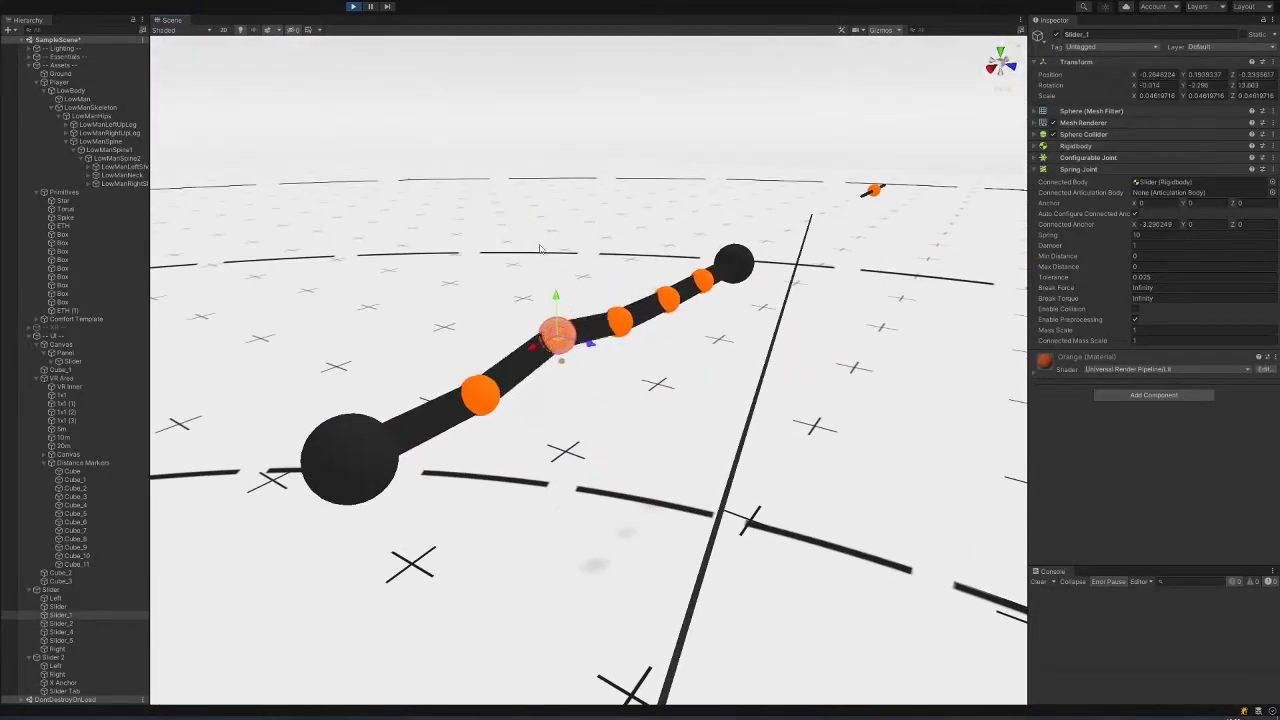
alt+drag(553, 305, 468, 363)
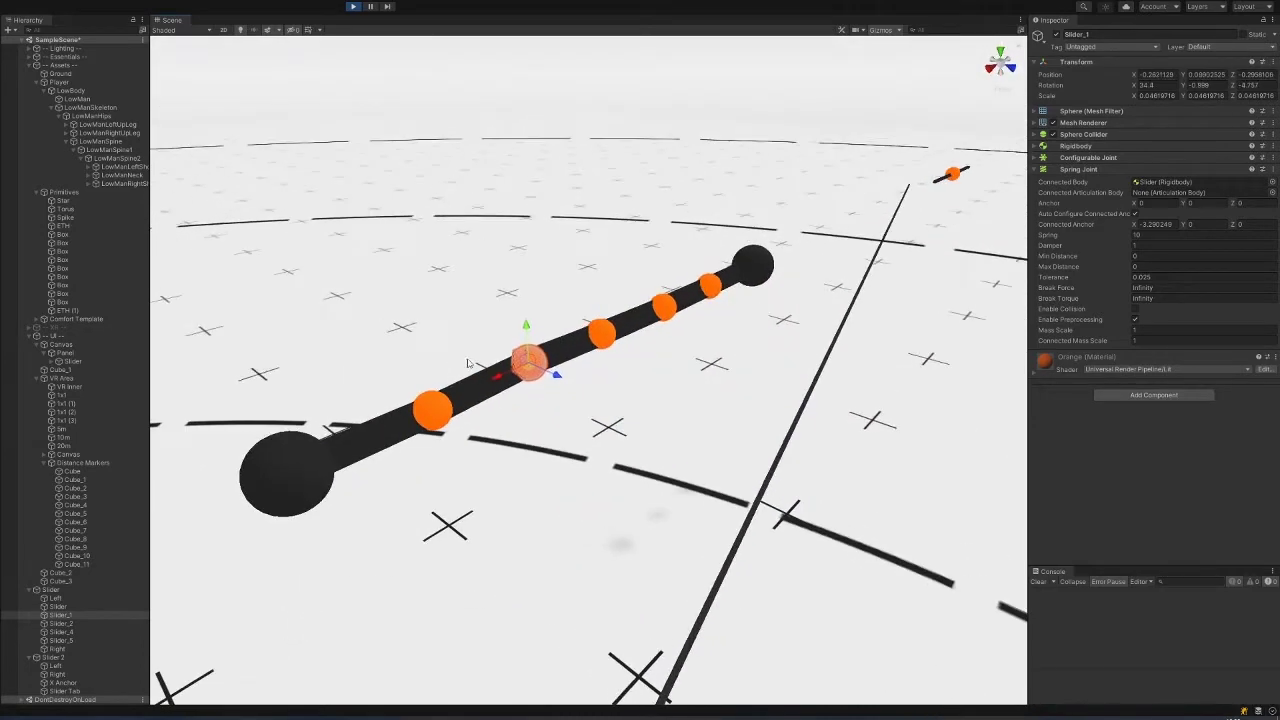
Pull the end joint Slider and the joint Slider_4 off the line of the jointed slider to test them.
click(285, 472)
scroll(487, 420, down, 3)
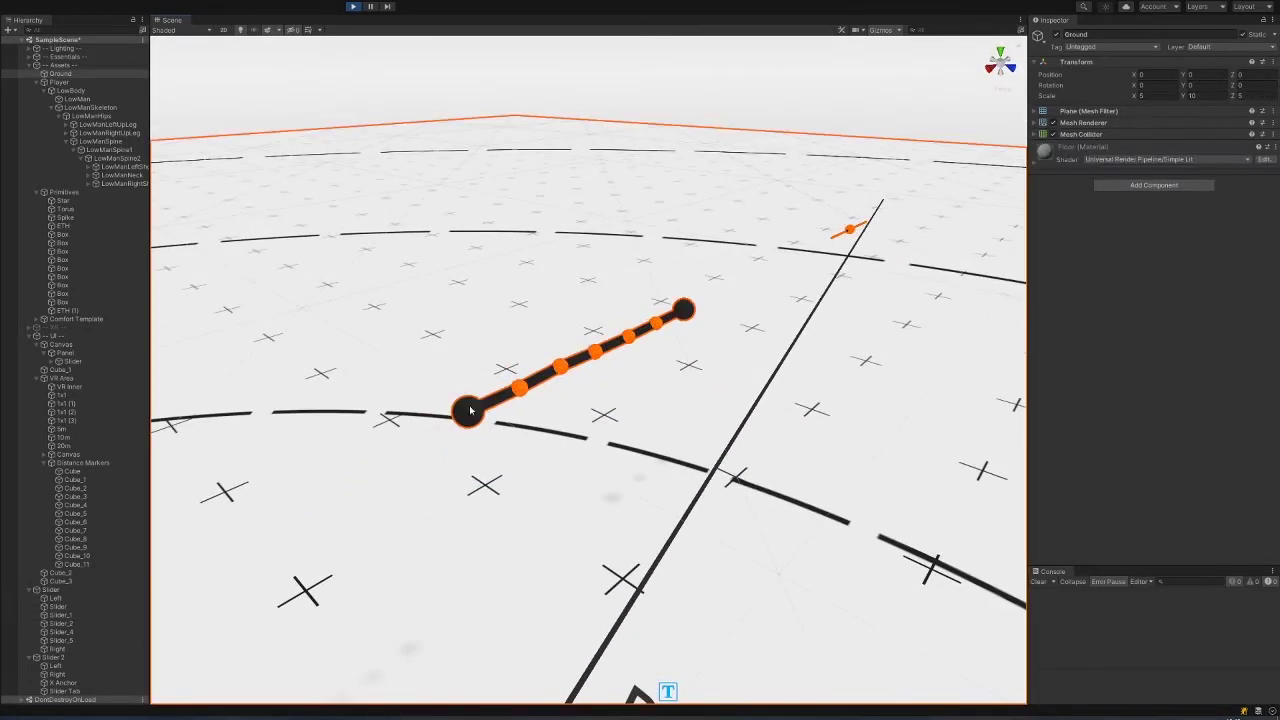
click(470, 349)
click(518, 386)
scroll(486, 371, up, 3)
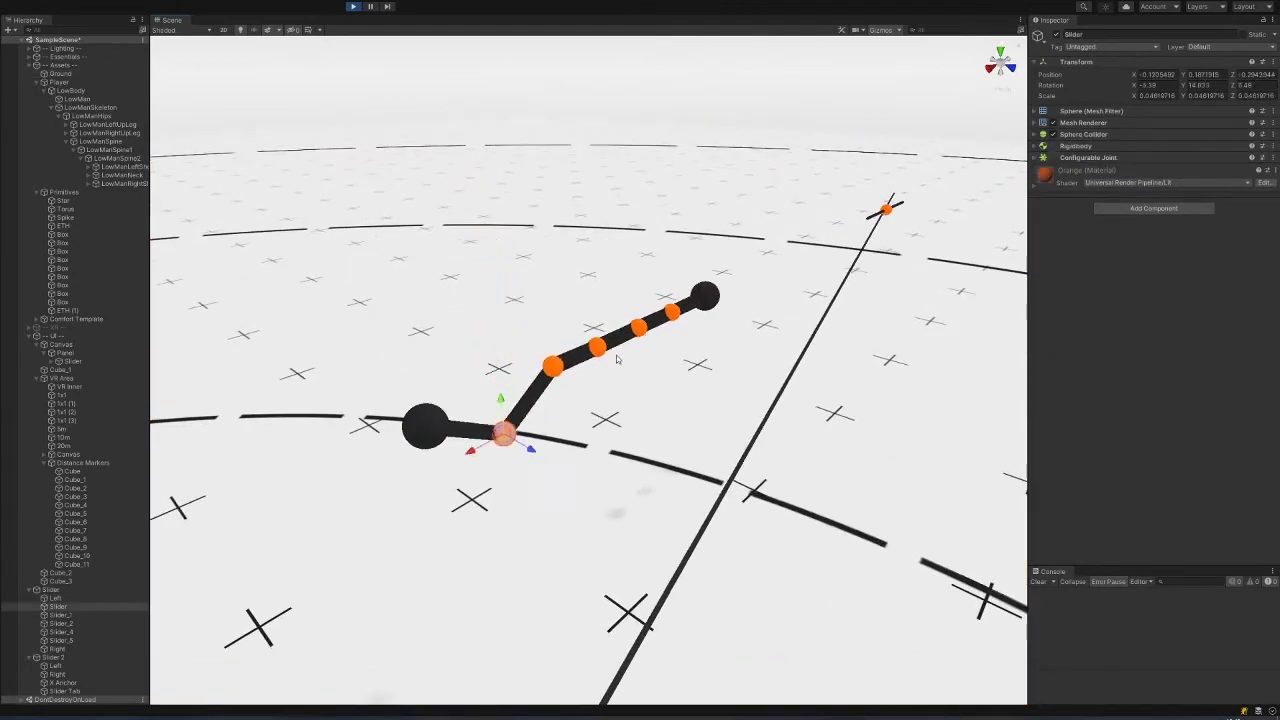
alt+drag(492, 331, 620, 380)
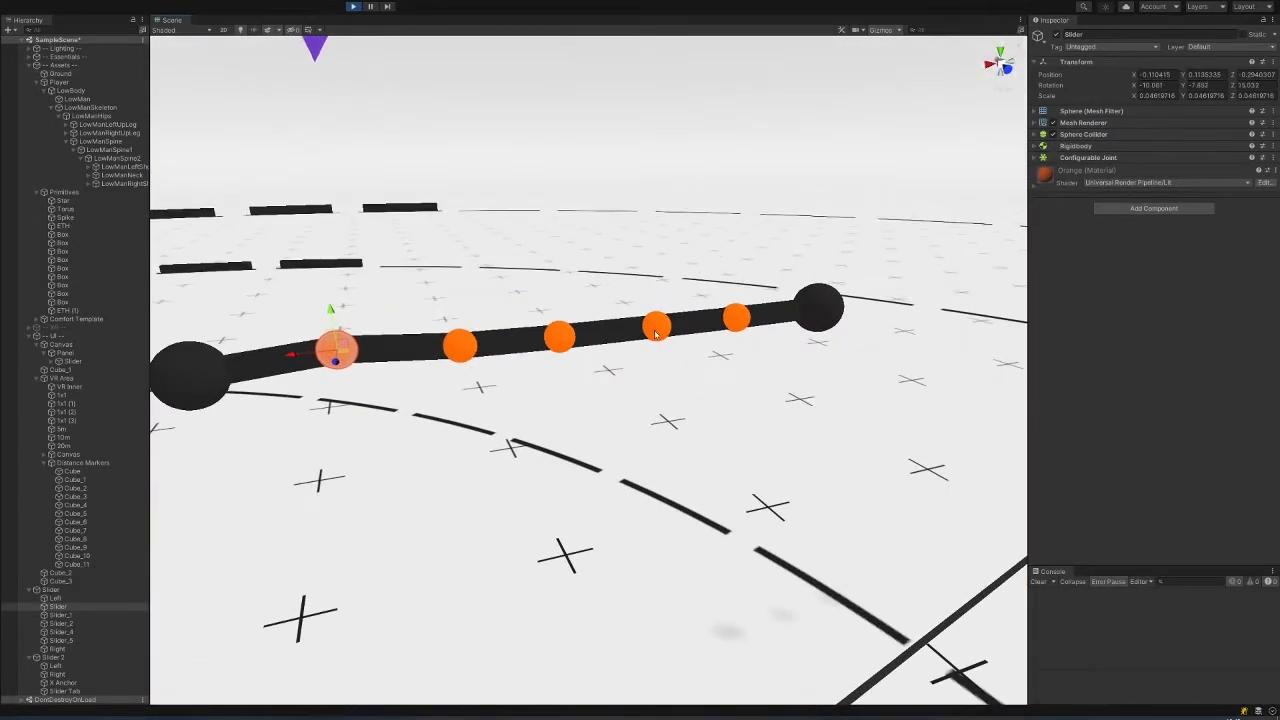
click(657, 326)
drag(657, 326, 692, 422)
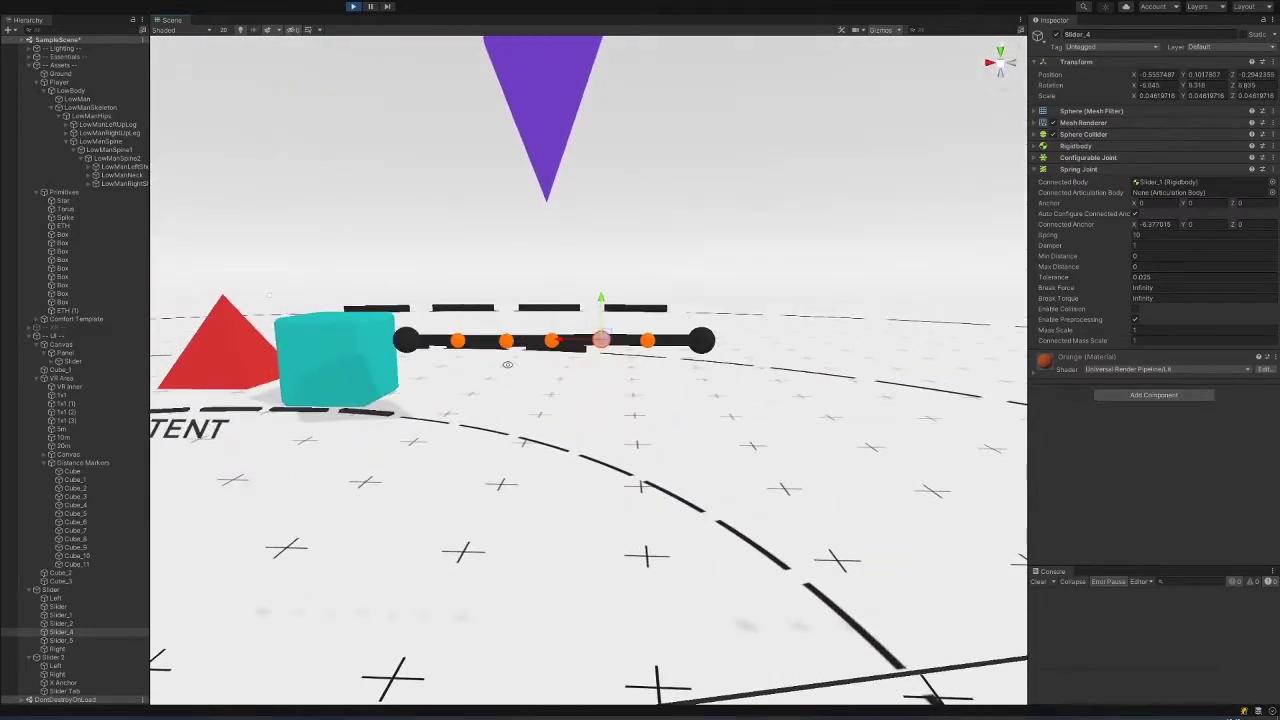
Select the slider's black Left anchor sphere to view its Line Renderer and Line Connector components.
alt+right_drag(508, 363, 766, 334)
alt+drag(490, 334, 686, 372)
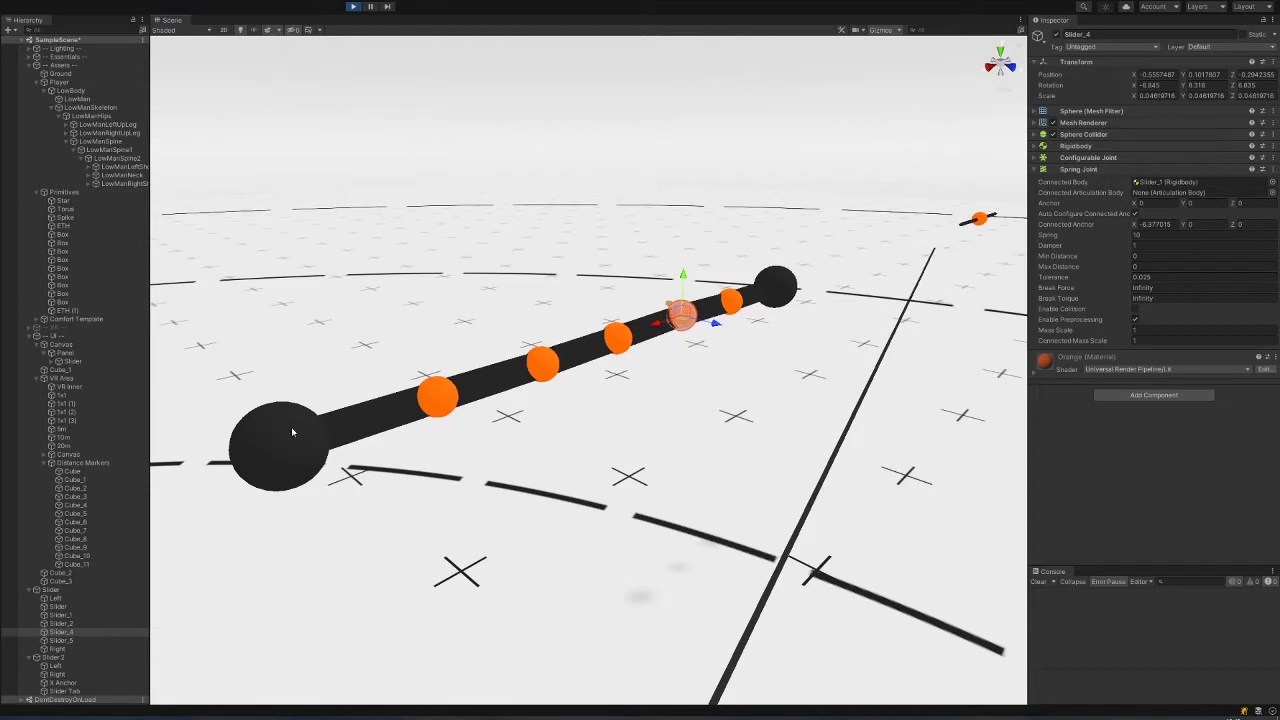
drag(292, 432, 783, 335)
click(532, 341)
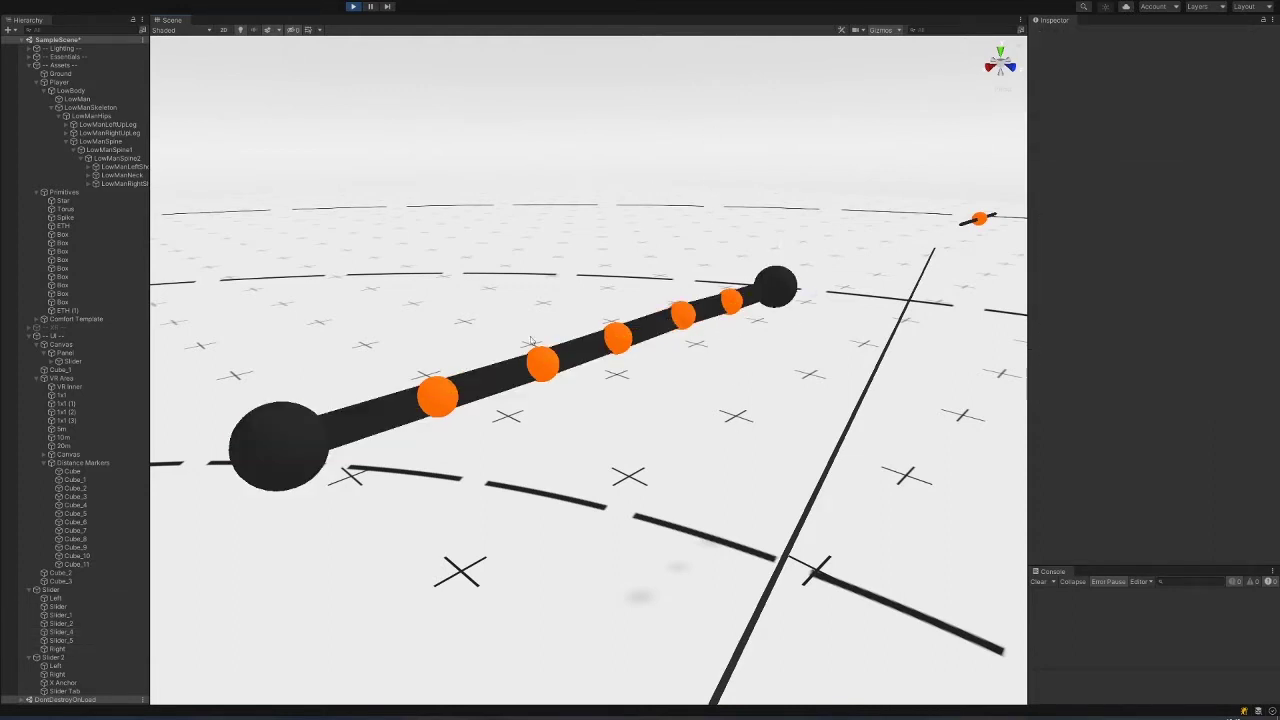
click(431, 398)
click(502, 392)
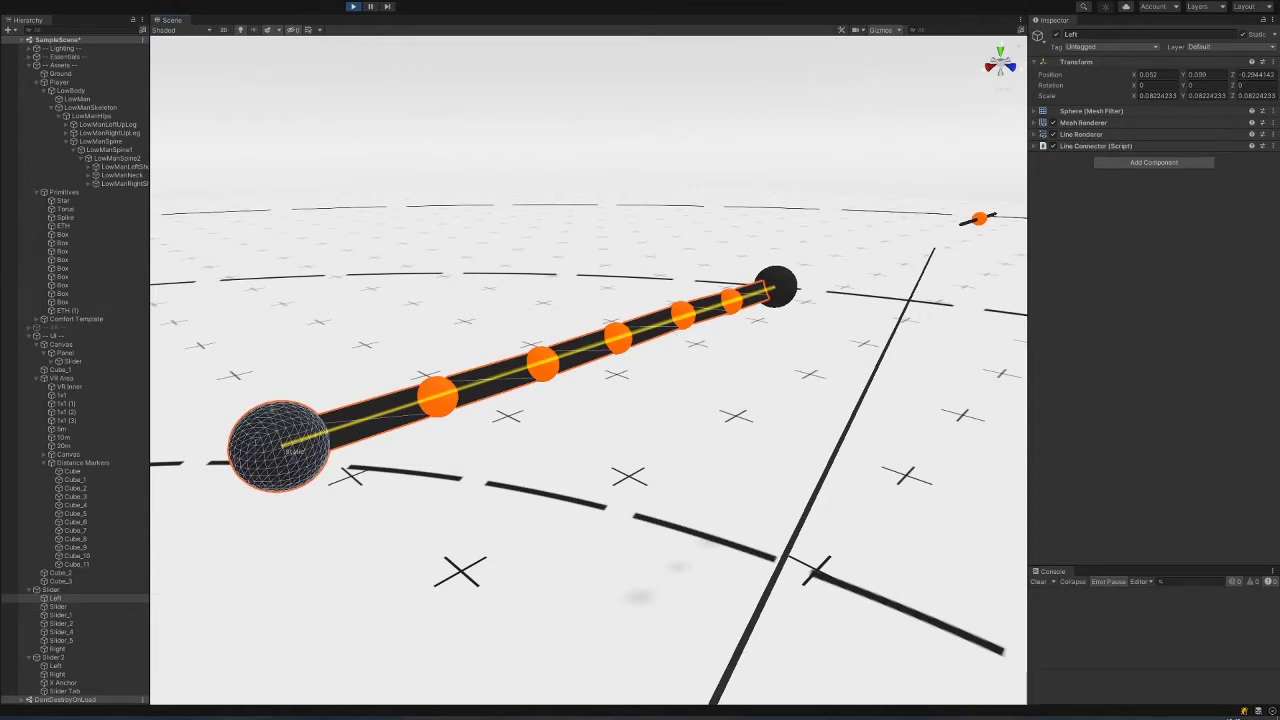
Switch to Visual Studio and examine the SetPosition line in the Update loop of LineConnector.cs.
key(alt+Tab)
drag(28, 87, 701, 119)
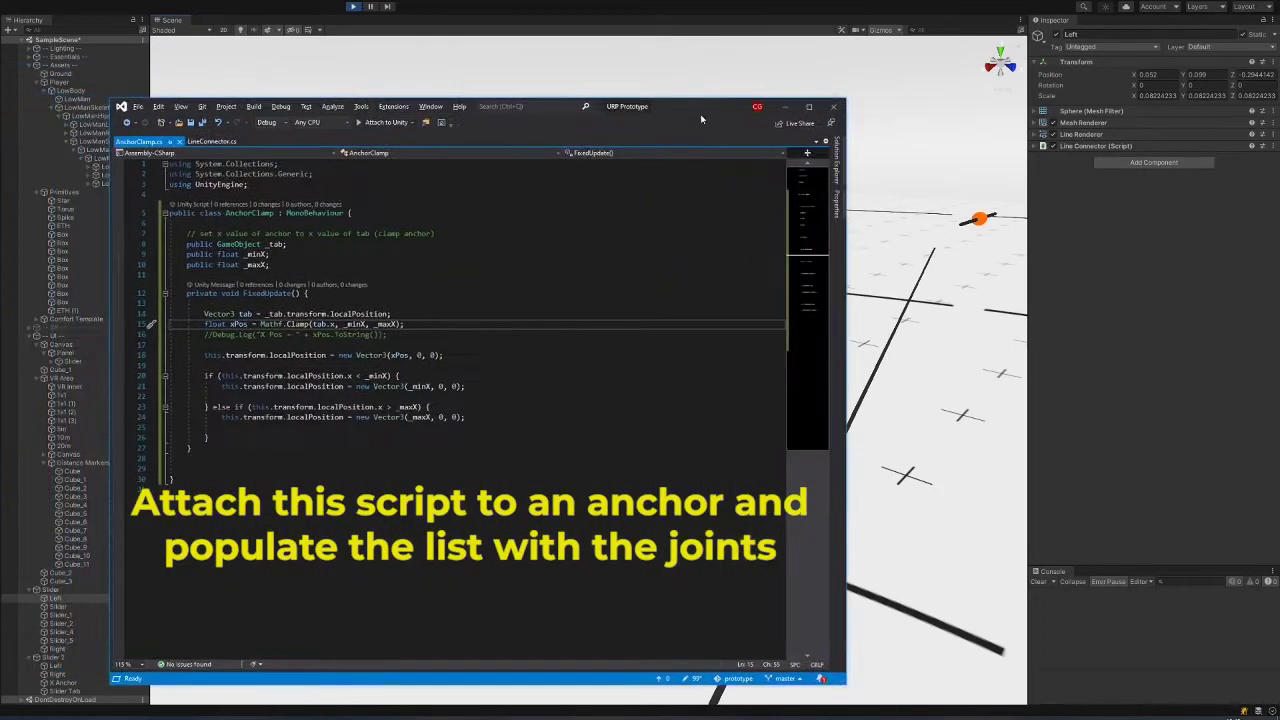
click(215, 141)
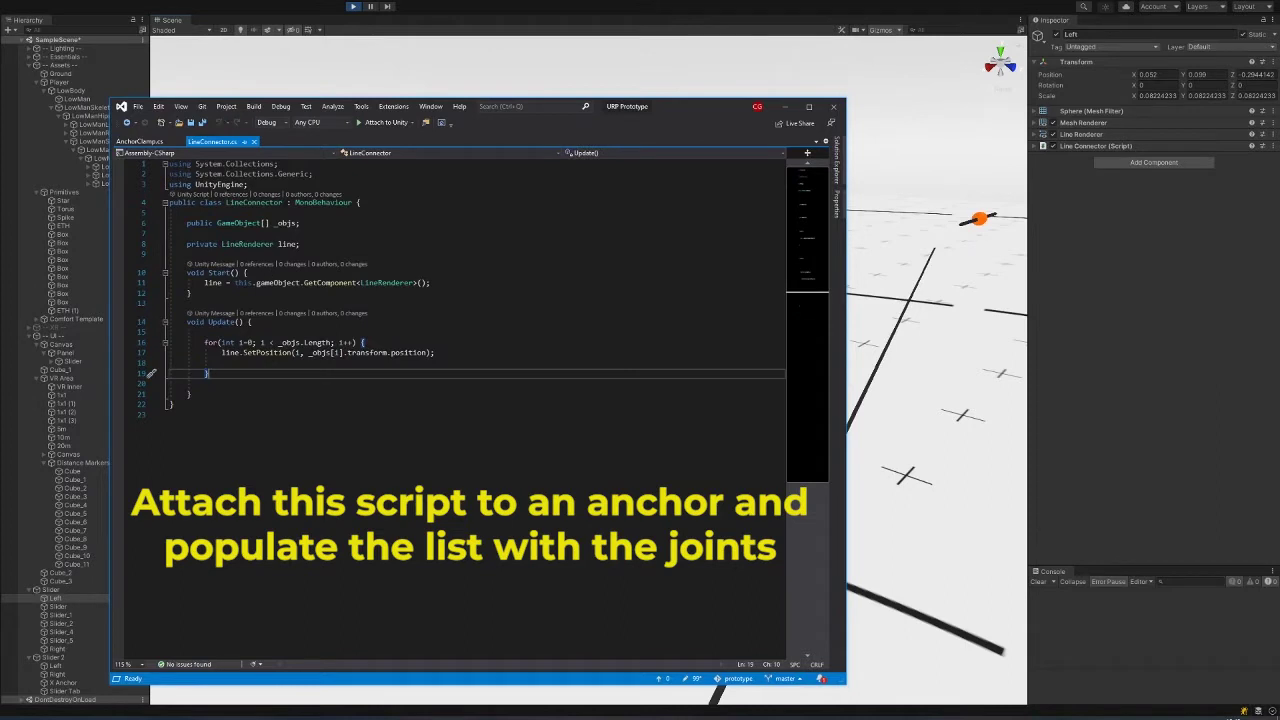
drag(436, 352, 239, 362)
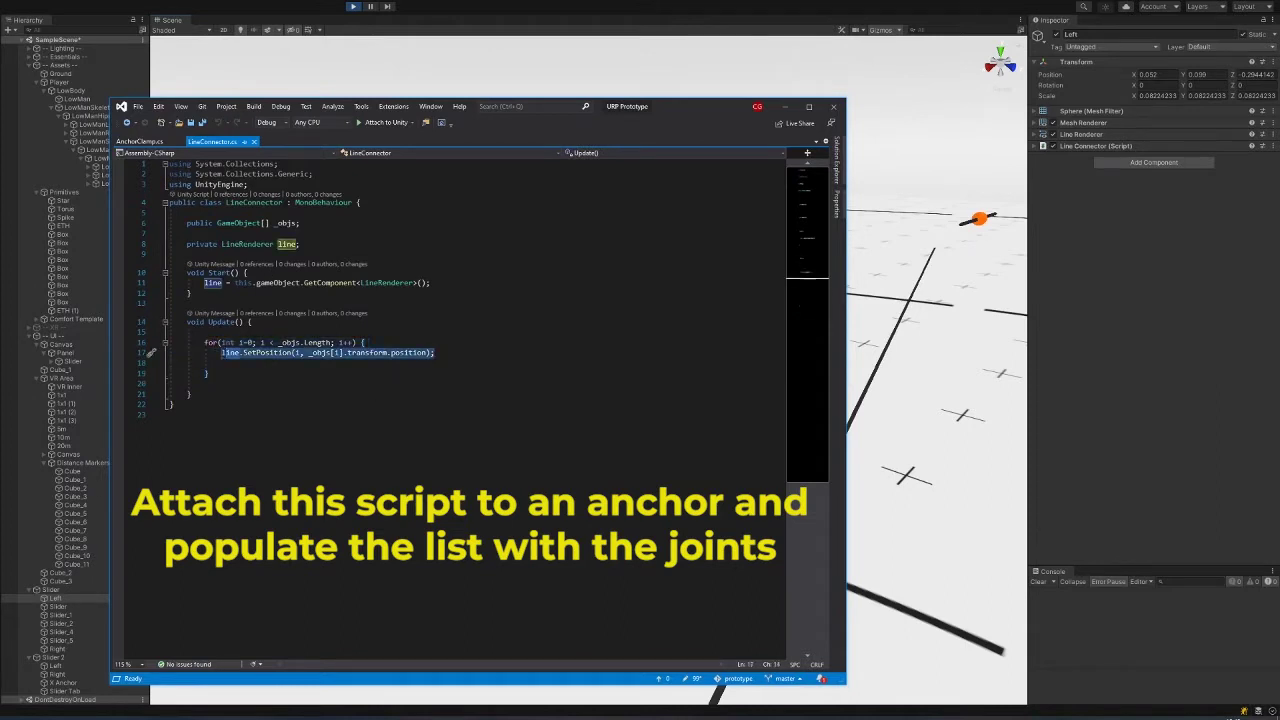
drag(690, 112, 757, 101)
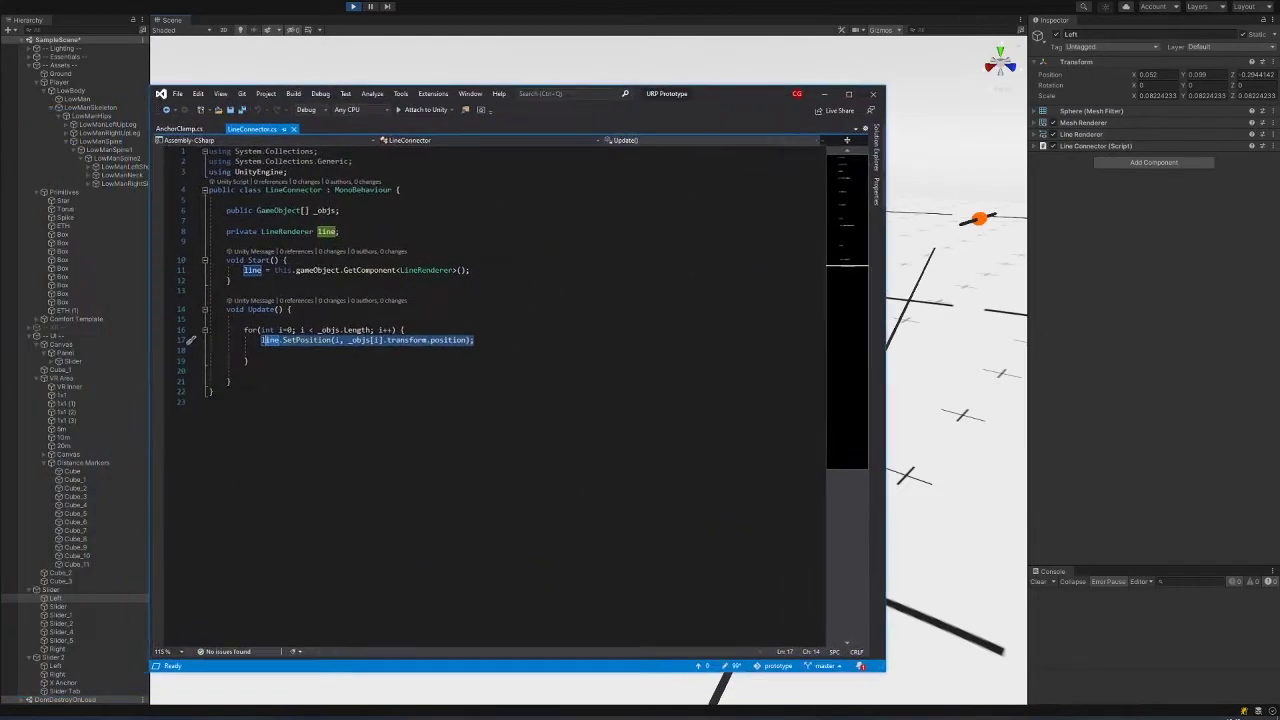
click(825, 94)
Select the flat UI slider on the canvas panel and set its Value to about 0.637.
alt+drag(700, 350, 497, 409)
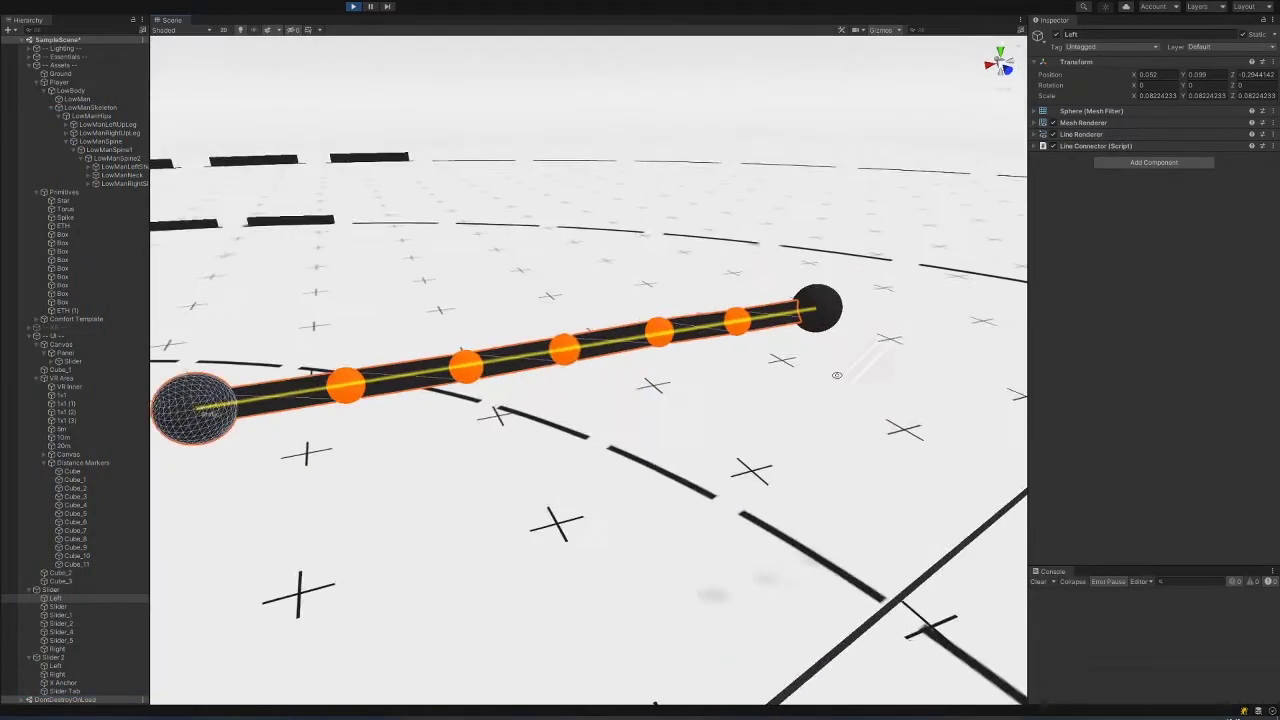
scroll(497, 409, down, 5)
alt+drag(640, 392, 385, 366)
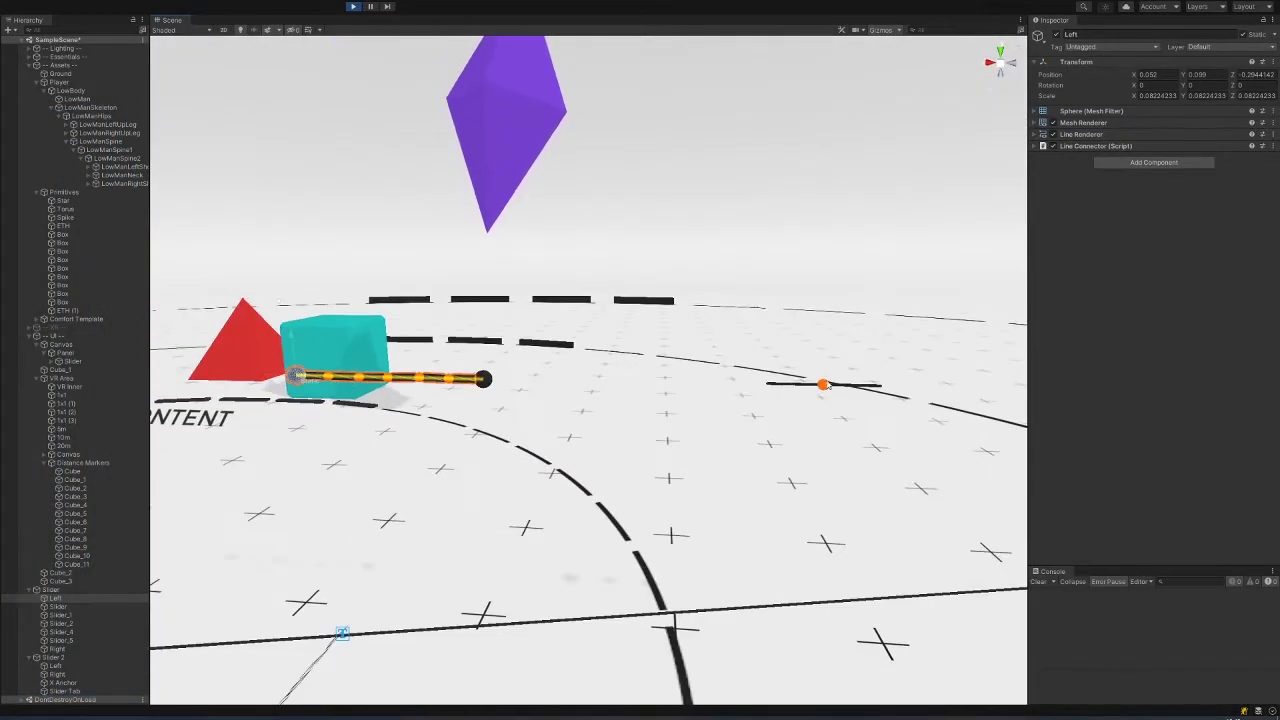
middle_drag(385, 364, 830, 366)
alt+right_drag(384, 372, 463, 413)
middle_drag(463, 425, 720, 417)
alt+drag(622, 406, 703, 409)
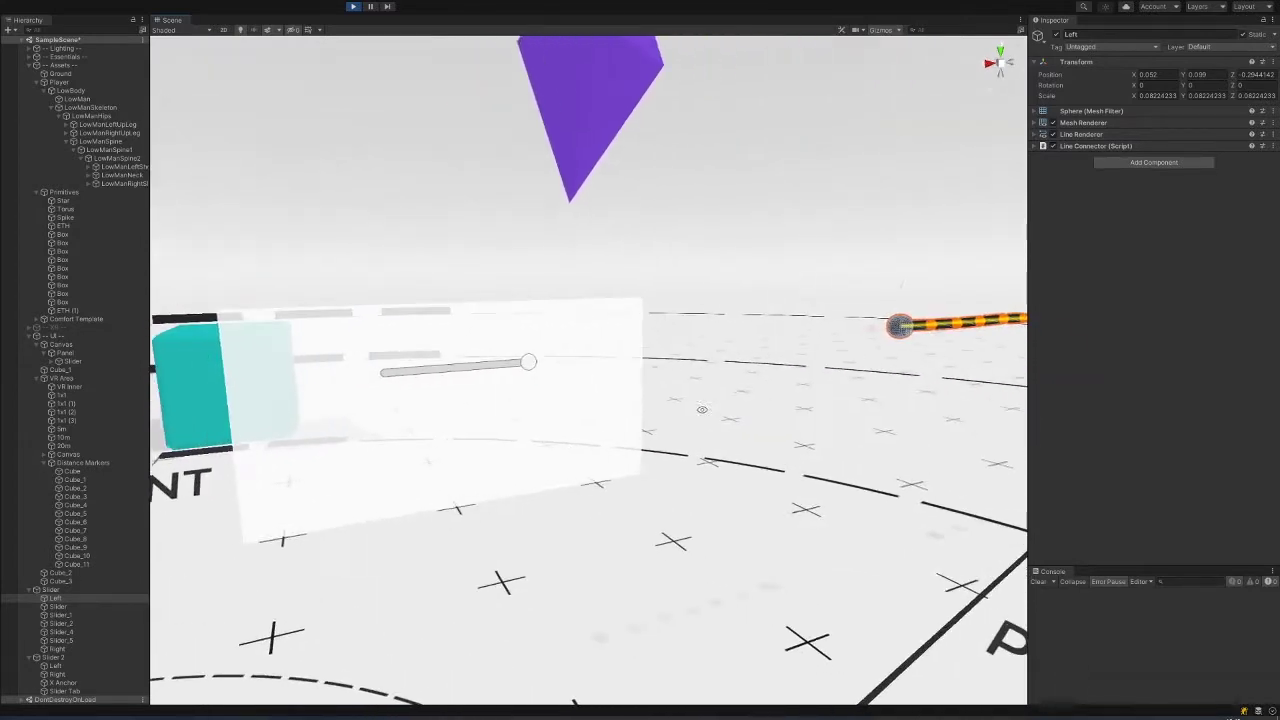
middle_drag(508, 366, 679, 344)
right_drag(678, 344, 640, 375)
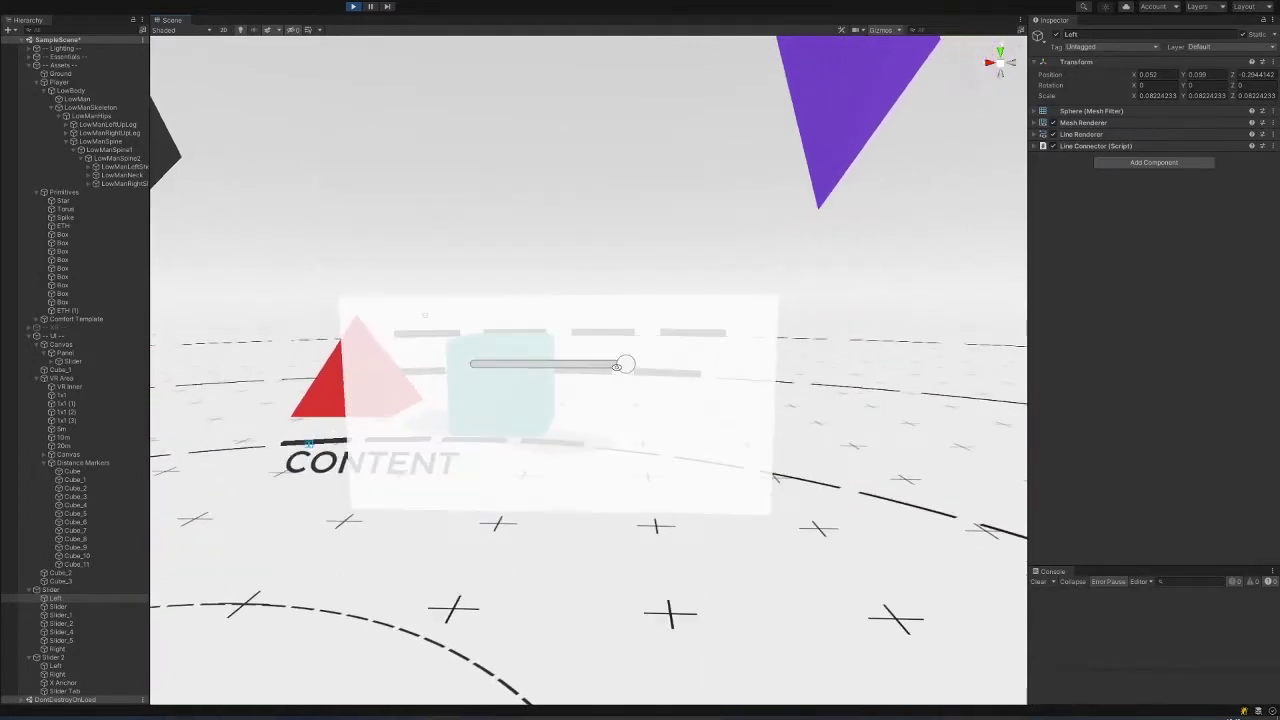
click(623, 363)
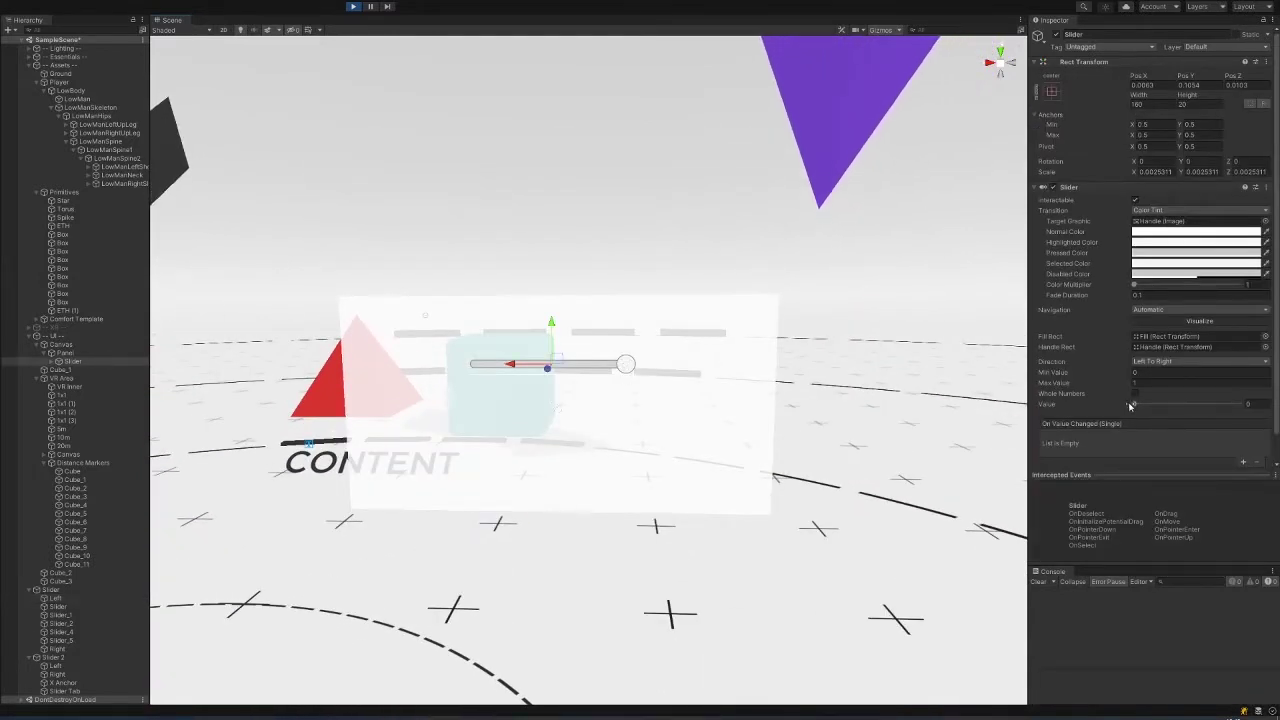
drag(1134, 404, 1201, 405)
Pull the orange joint Slider_1 off the line of the jointed slider again.
right_drag(814, 427, 850, 425)
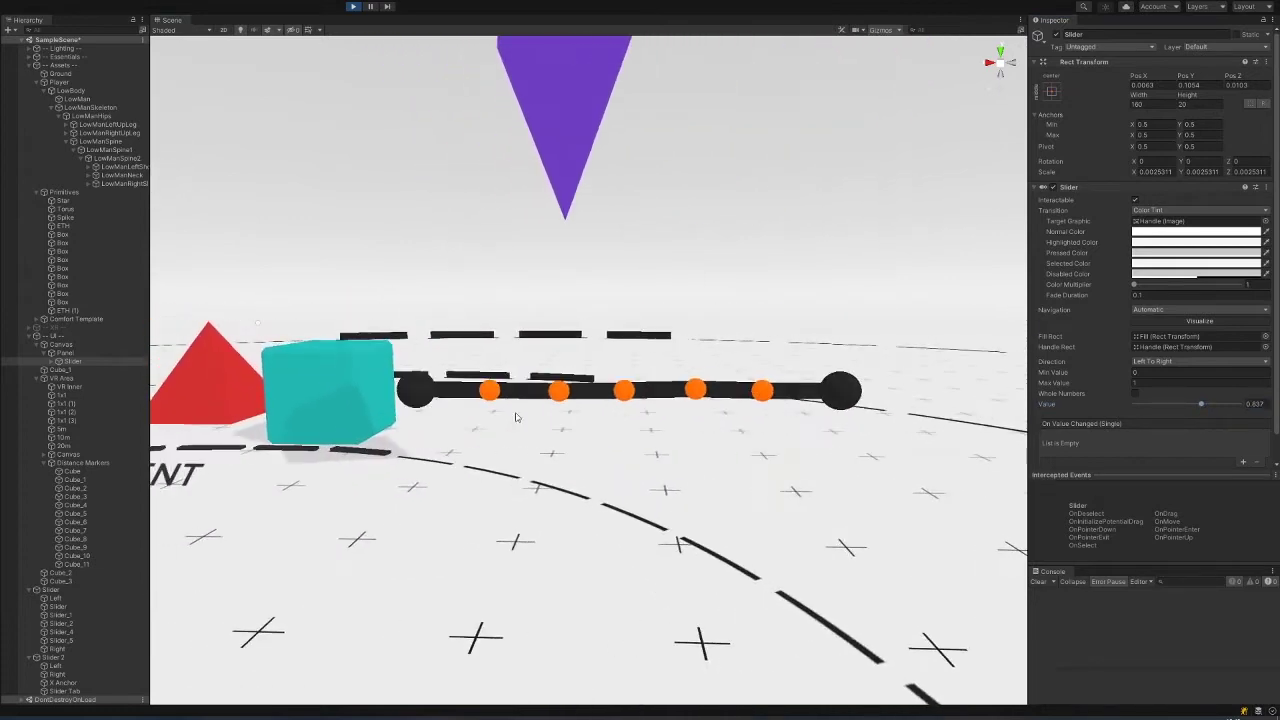
click(558, 394)
drag(558, 394, 710, 369)
Select the Slider Tab of the single-tab slider and pull it away from its rest position.
middle_drag(834, 480, 494, 477)
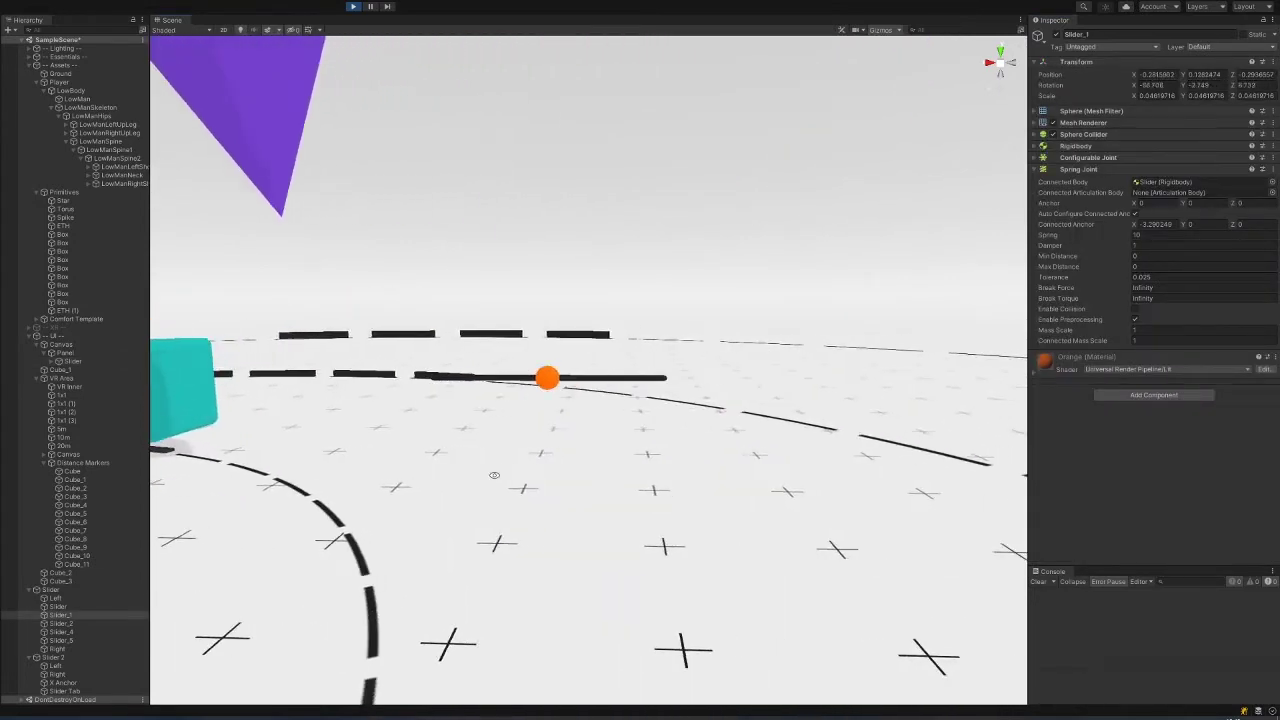
click(553, 387)
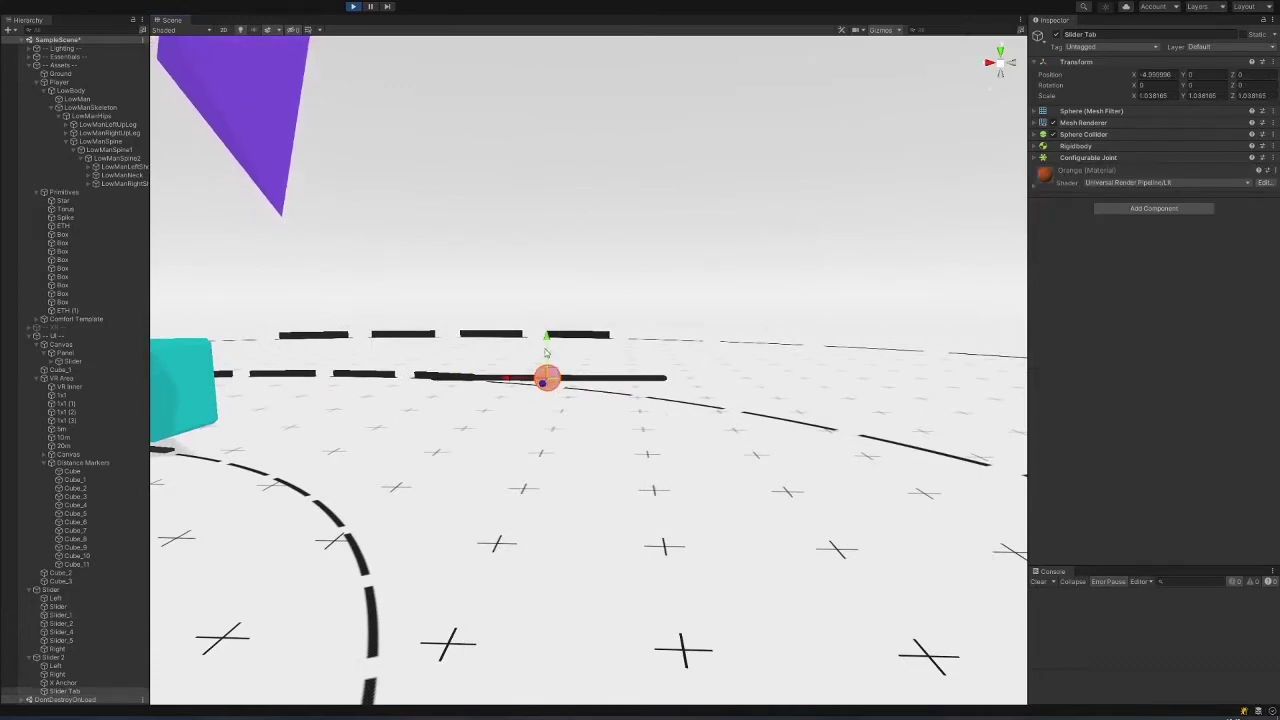
drag(548, 343, 573, 388)
alt+drag(576, 392, 690, 435)
key(f)
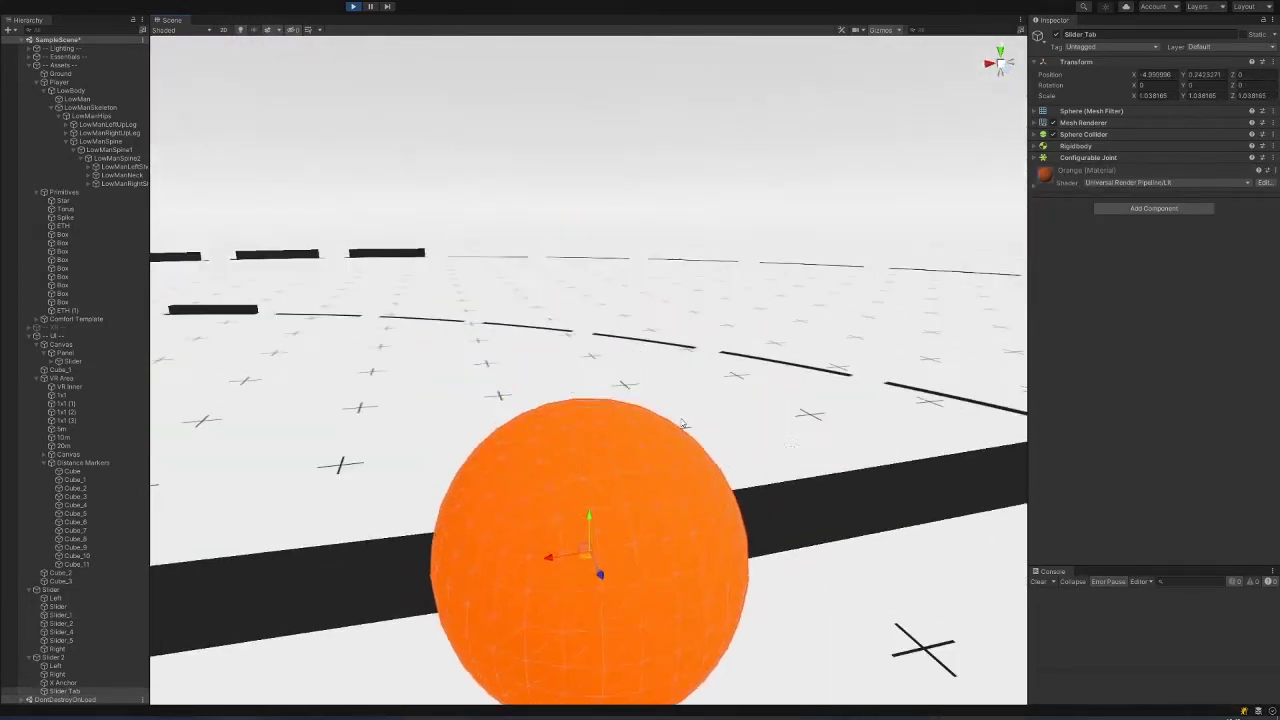
scroll(563, 437, down, 10)
alt+drag(563, 437, 612, 401)
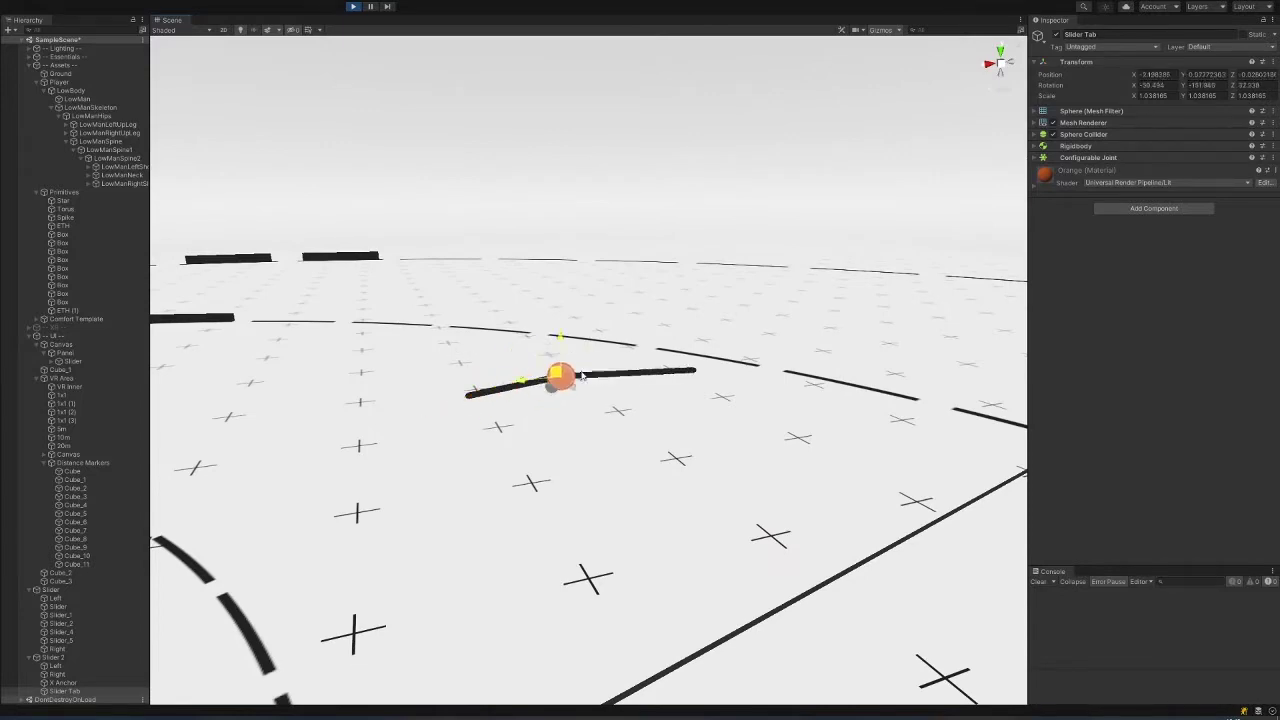
Return to the jointed slider and frame its first orange joint, Slider, in the scene.
alt+drag(640, 430, 518, 481)
alt+drag(408, 489, 542, 443)
click(529, 398)
key(f)
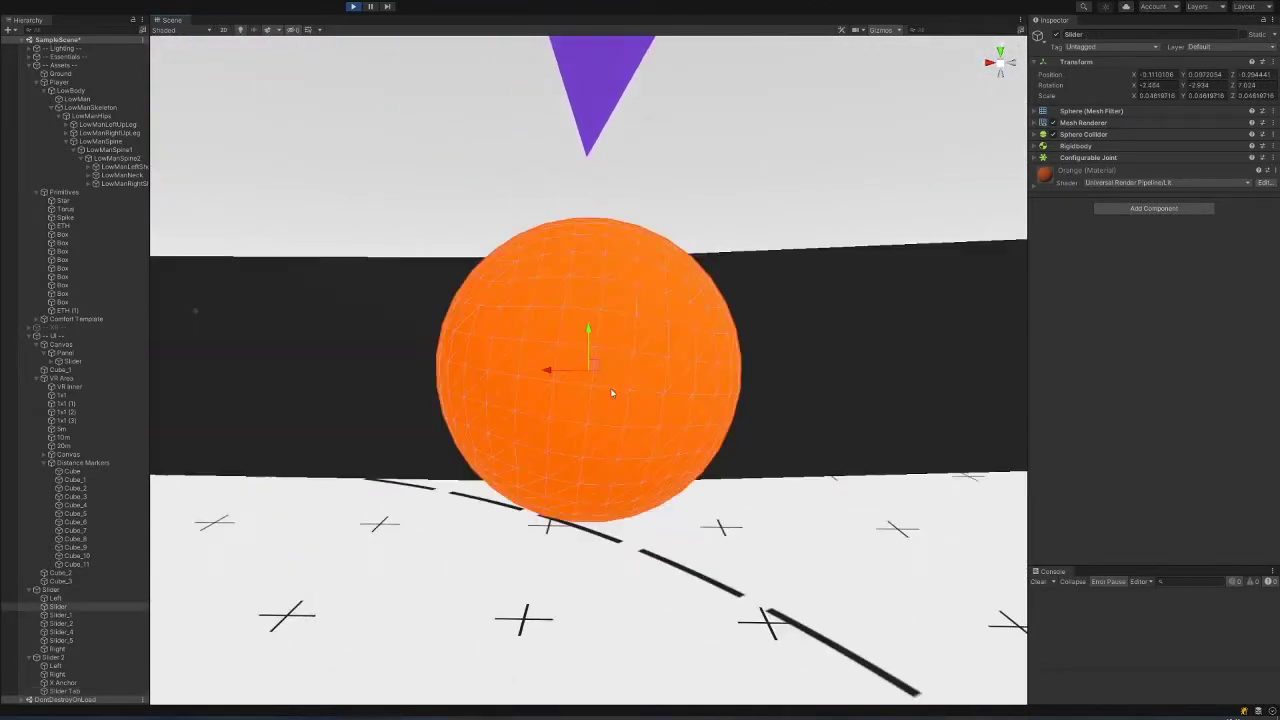
scroll(609, 391, down, 12)
Add a cube to the scene, scale it to about 0.088 on all axes and lower it towards the jointed slider.
middle_drag(742, 395, 651, 448)
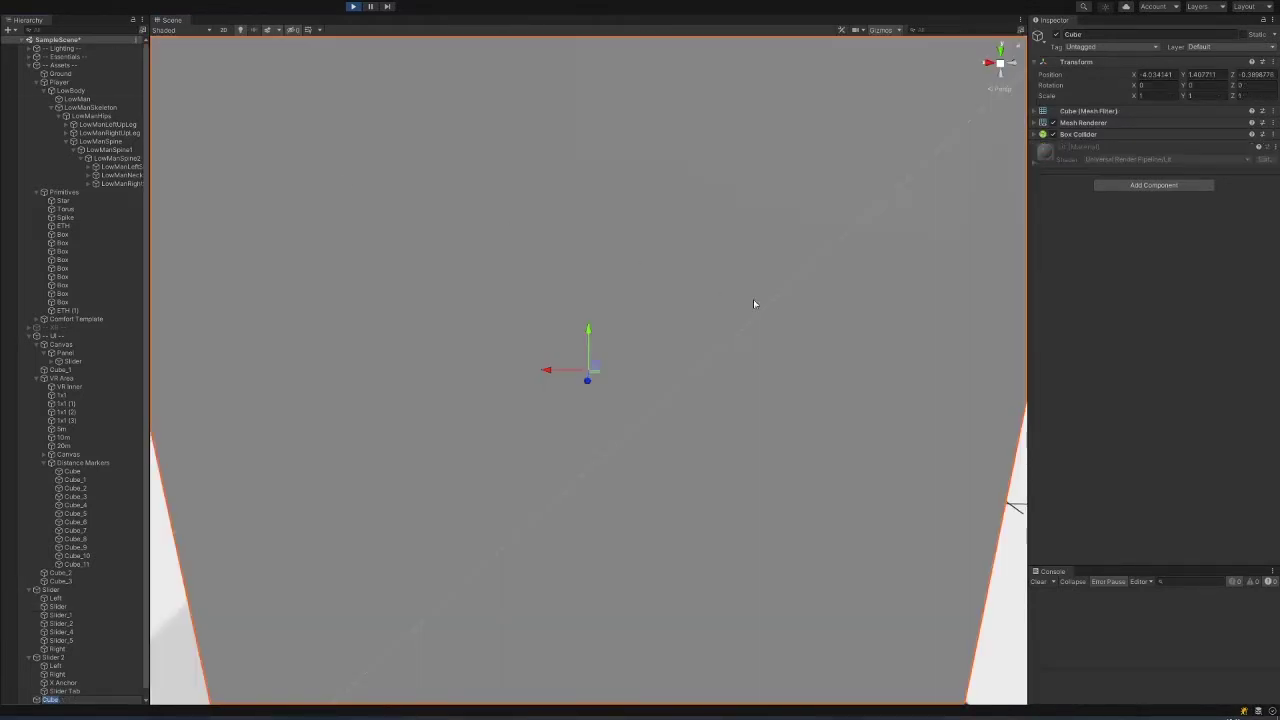
scroll(753, 301, down, 10)
alt+drag(634, 341, 557, 390)
key(r)
key(w)
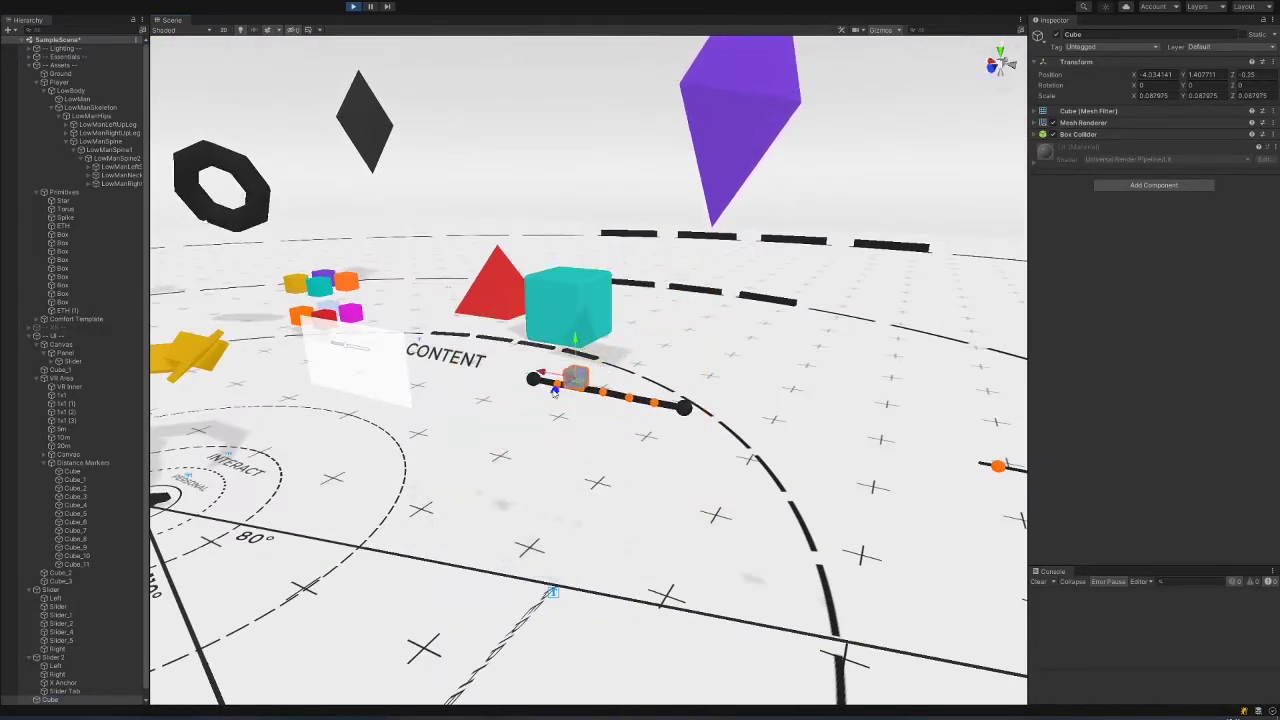
drag(575, 340, 576, 354)
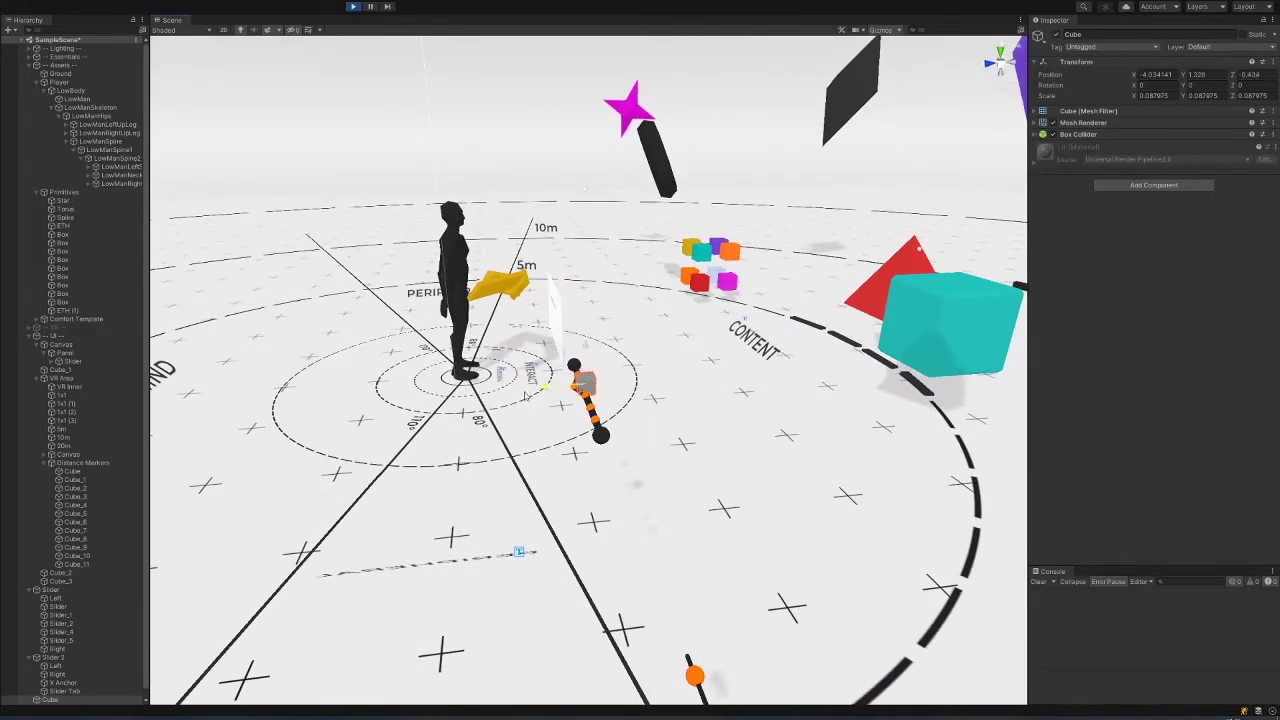
Move the cube above the Left anchor end of the jointed slider, at about X -3.708, Y 1.531, Z -0.63.
drag(591, 394, 605, 393)
alt+drag(605, 393, 768, 384)
scroll(722, 391, down, 3)
scroll(722, 391, up, 5)
scroll(768, 384, up, 3)
drag(602, 331, 600, 247)
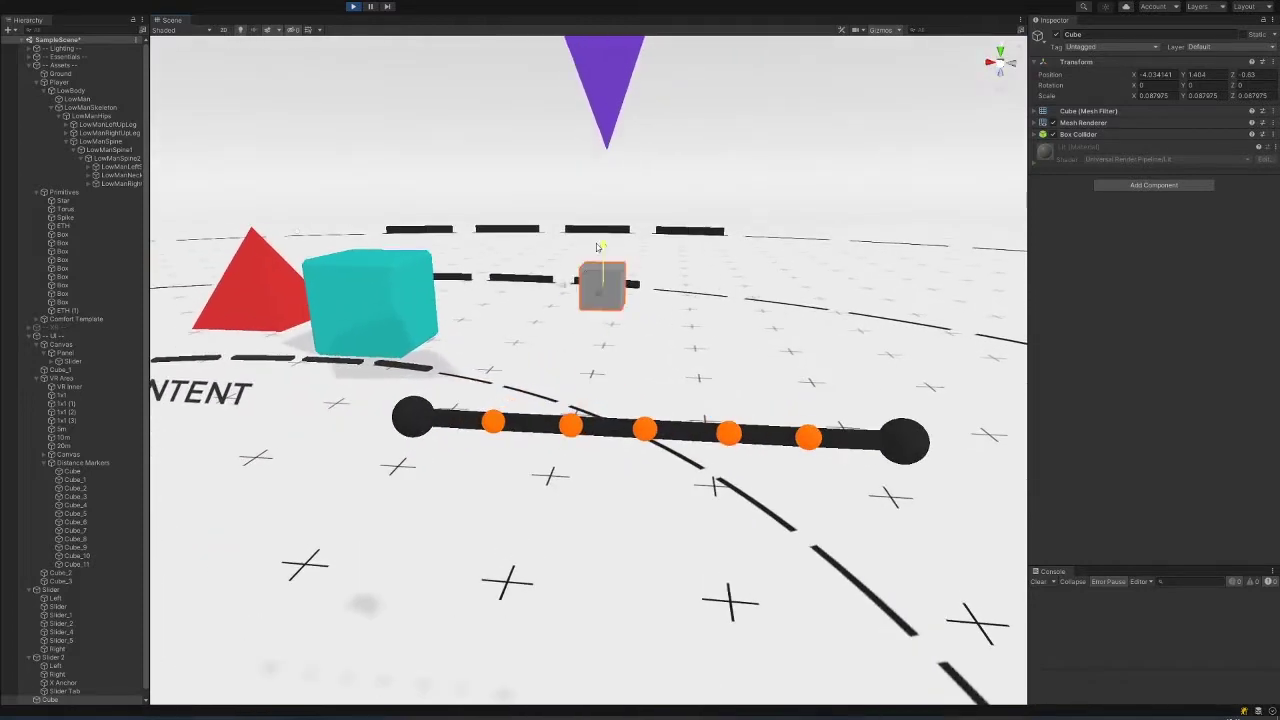
drag(561, 287, 420, 284)
mouse_move(685, 303)
alt+mouse_down()
mouse_move(724, 318)
mouse_move(702, 316)
alt+mouse_up()
right_drag(522, 284, 546, 292)
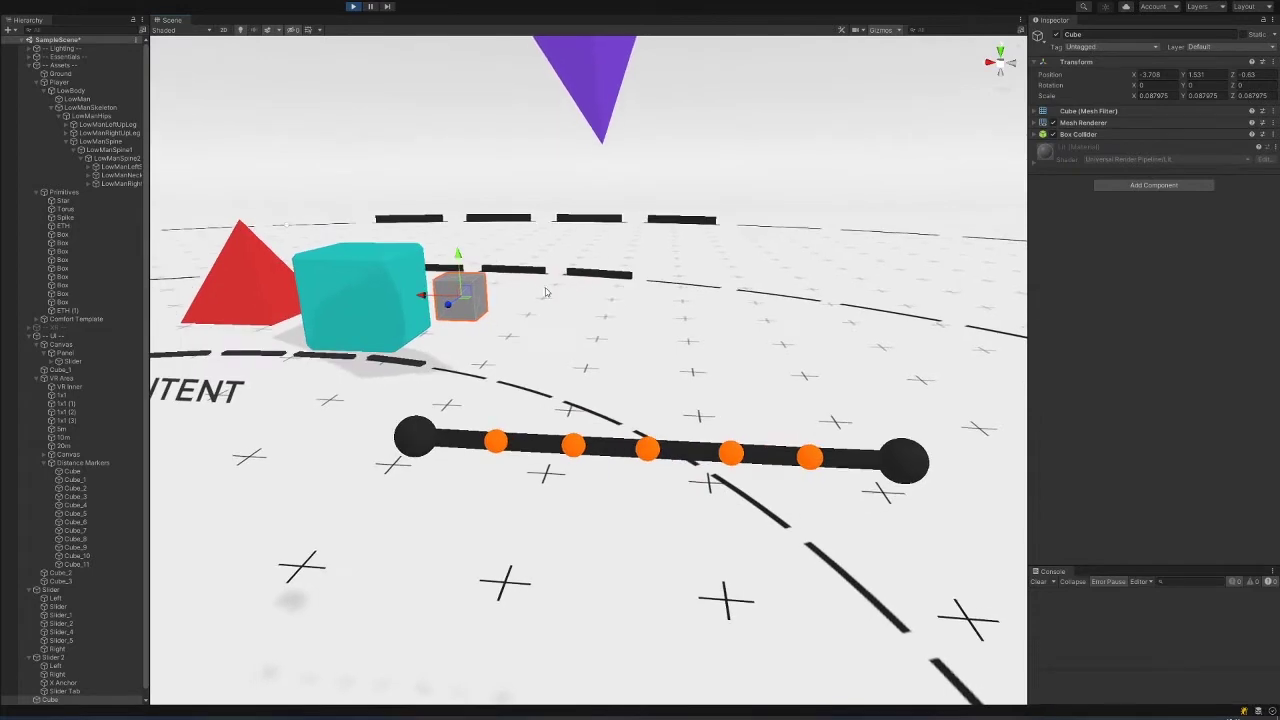
Duplicate the cube and move the copy along X to above the Right anchor end of the slider.
key(ctrl+d)
drag(422, 295, 737, 351)
right_drag(655, 366, 689, 351)
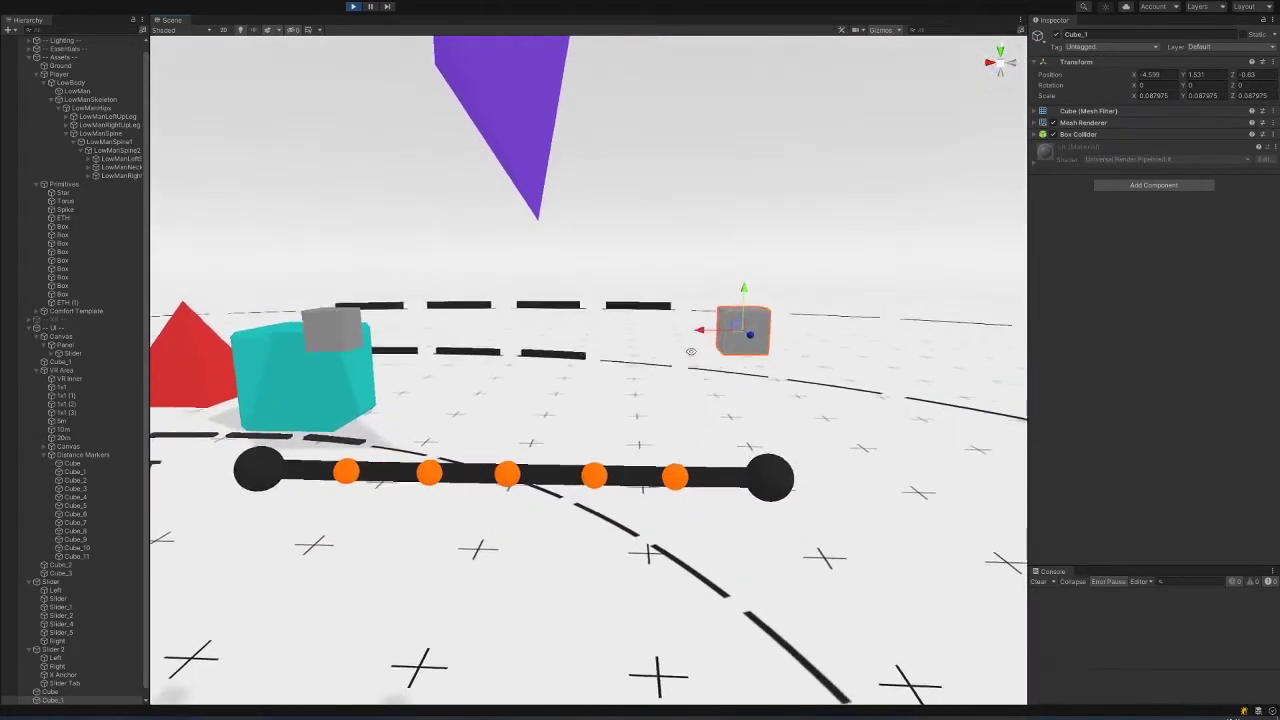
alt+drag(510, 358, 533, 357)
Duplicate the first cube, scale the copy to about 0.044 and move it between the two larger cubes.
click(416, 338)
click(414, 337)
middle_drag(494, 335, 566, 323)
alt+drag(566, 323, 545, 358)
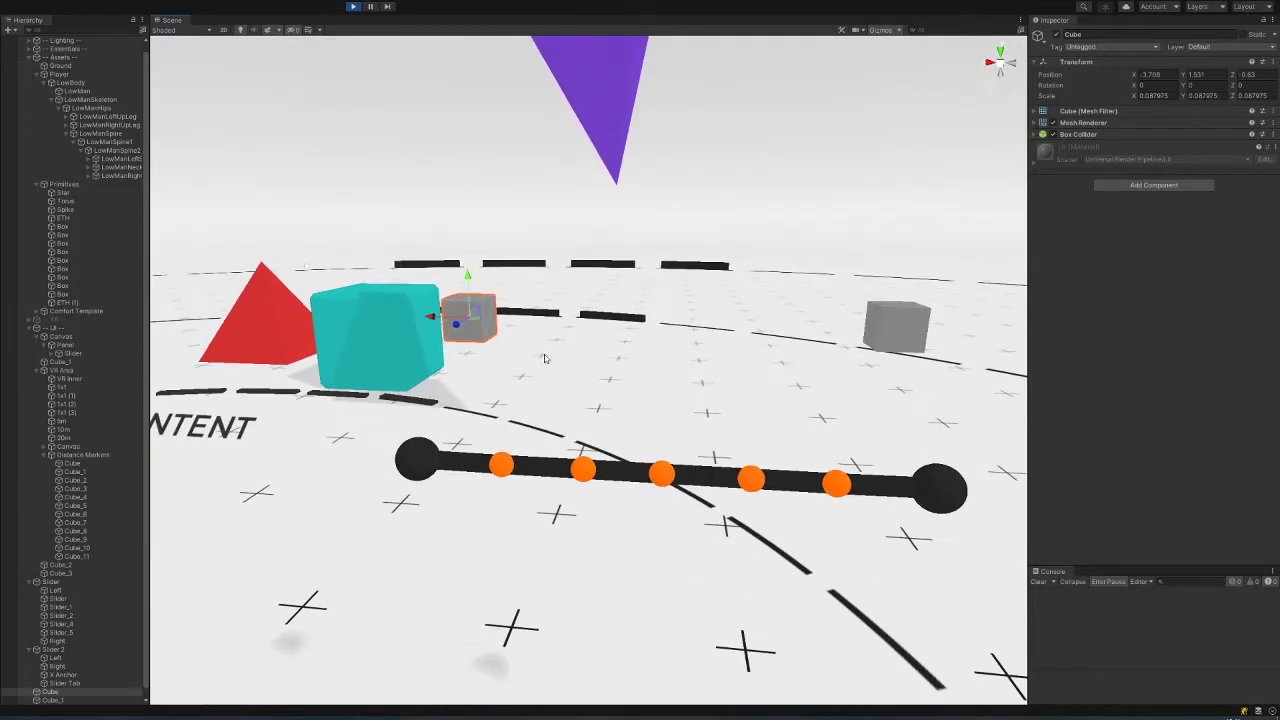
key(ctrl+d)
key(e)
key(r)
drag(471, 318, 520, 330)
key(w)
middle_drag(622, 358, 588, 364)
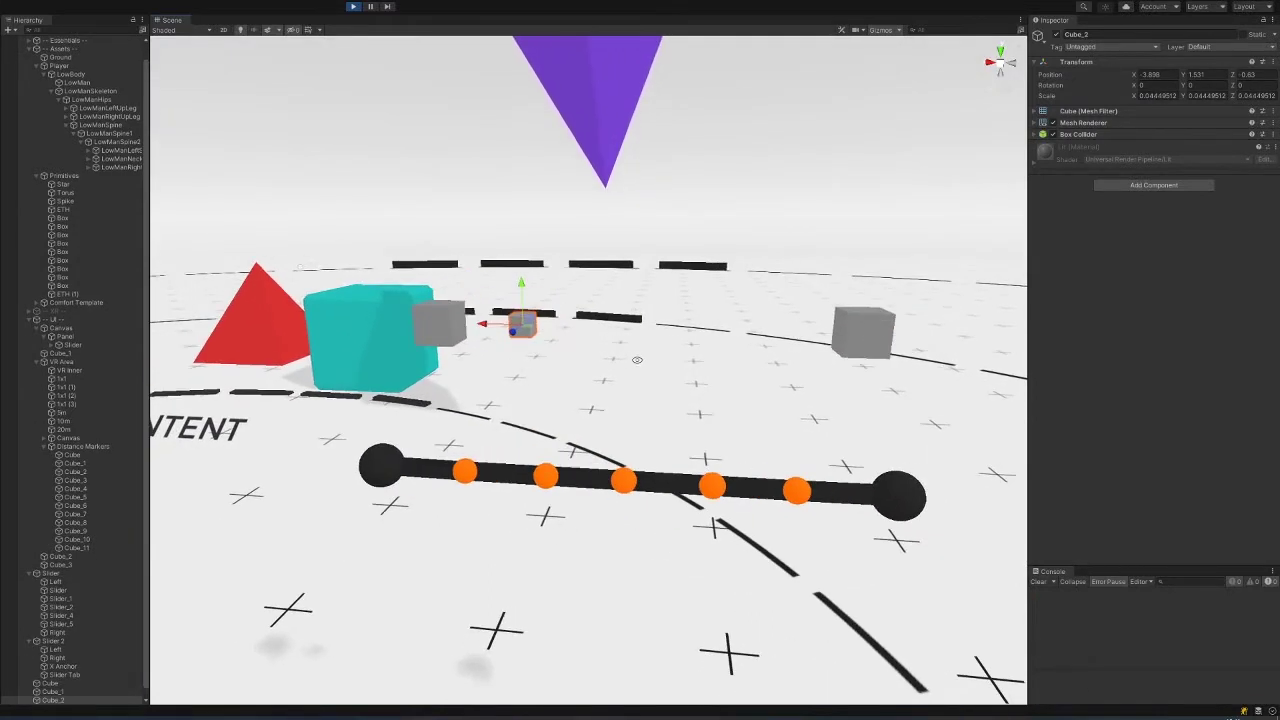
alt+drag(588, 364, 610, 369)
middle_drag(610, 369, 614, 377)
key(ctrl+d)
drag(497, 336, 576, 348)
key(Delete)
middle_drag(568, 347, 582, 346)
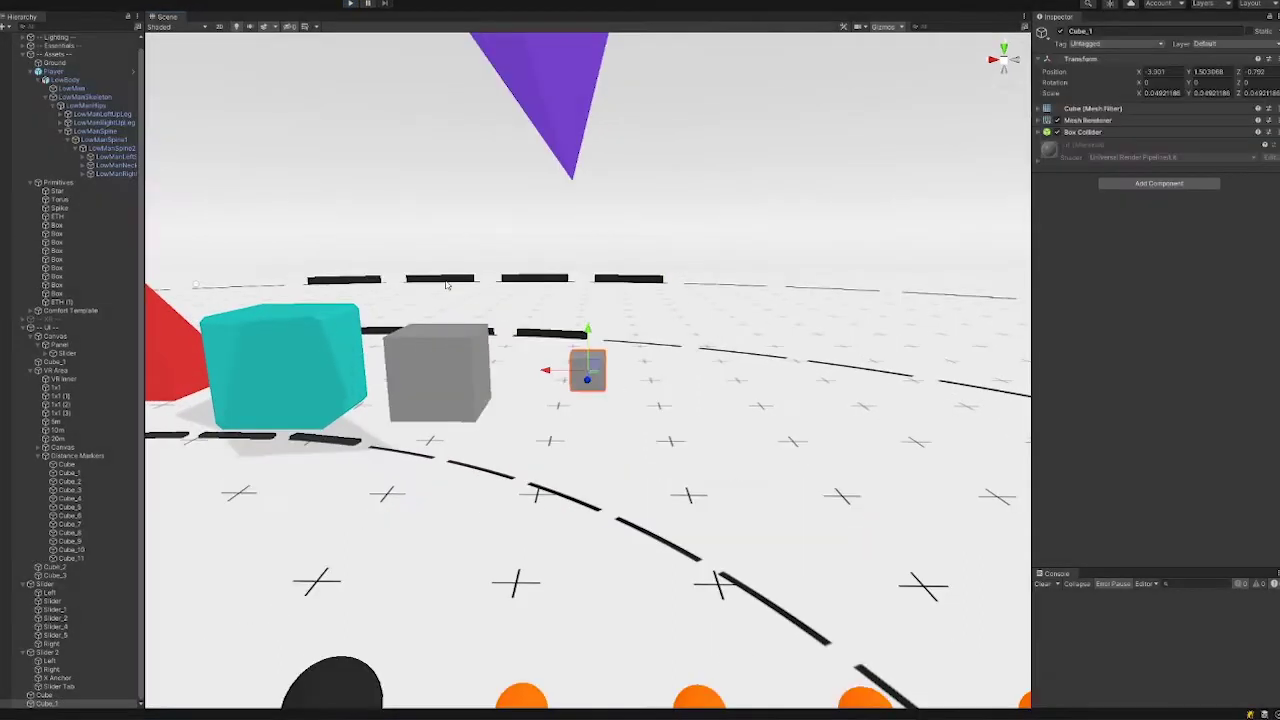
Add a Configurable Joint component to the small cube Cube_1.
middle_drag(600, 400, 380, 400)
click(1159, 183)
click(1155, 234)
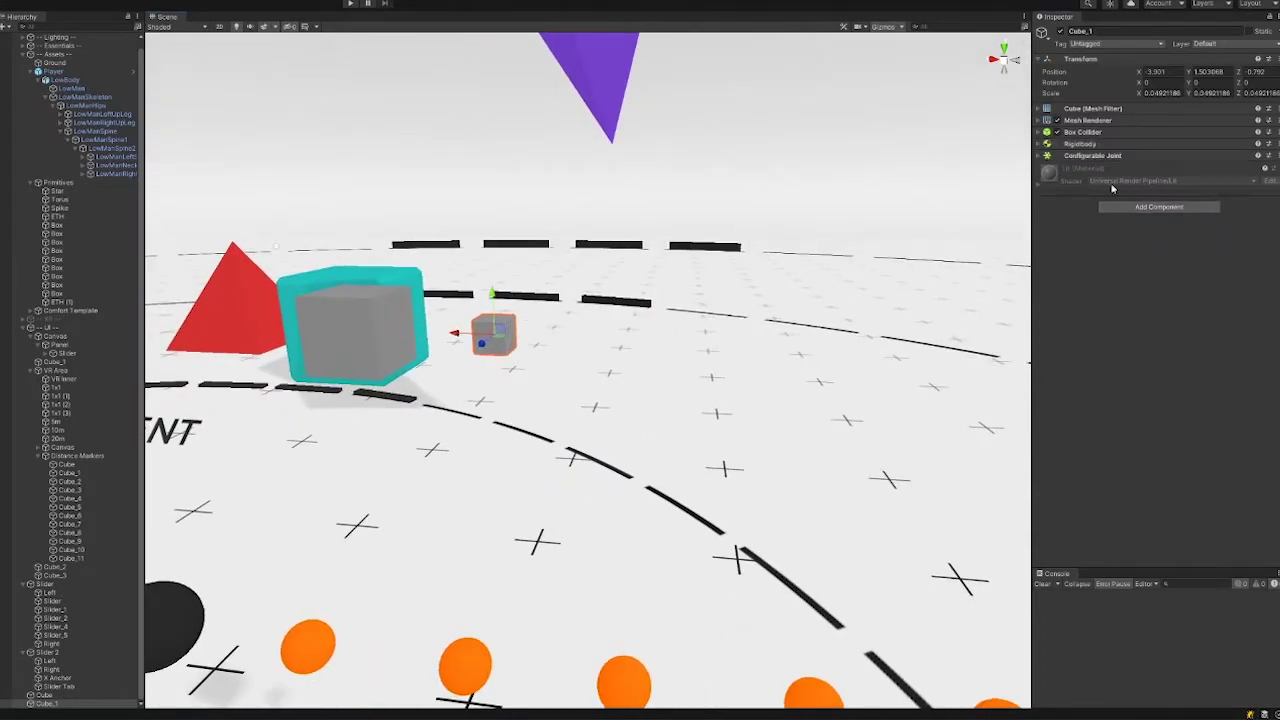
Expand the small cube's Configurable Joint and Rigidbody settings and set the Rigidbody drag to 1.
click(1094, 156)
click(1084, 144)
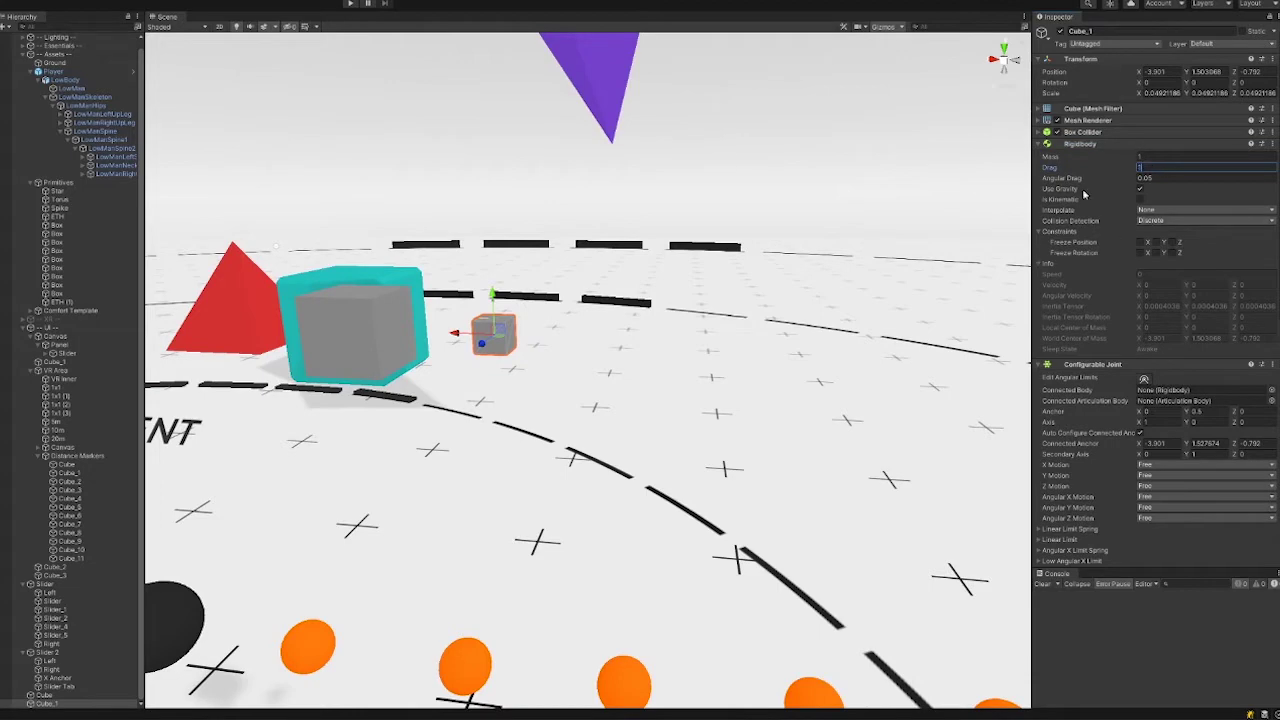
scroll(814, 220, down, 8)
middle_drag(771, 231, 832, 249)
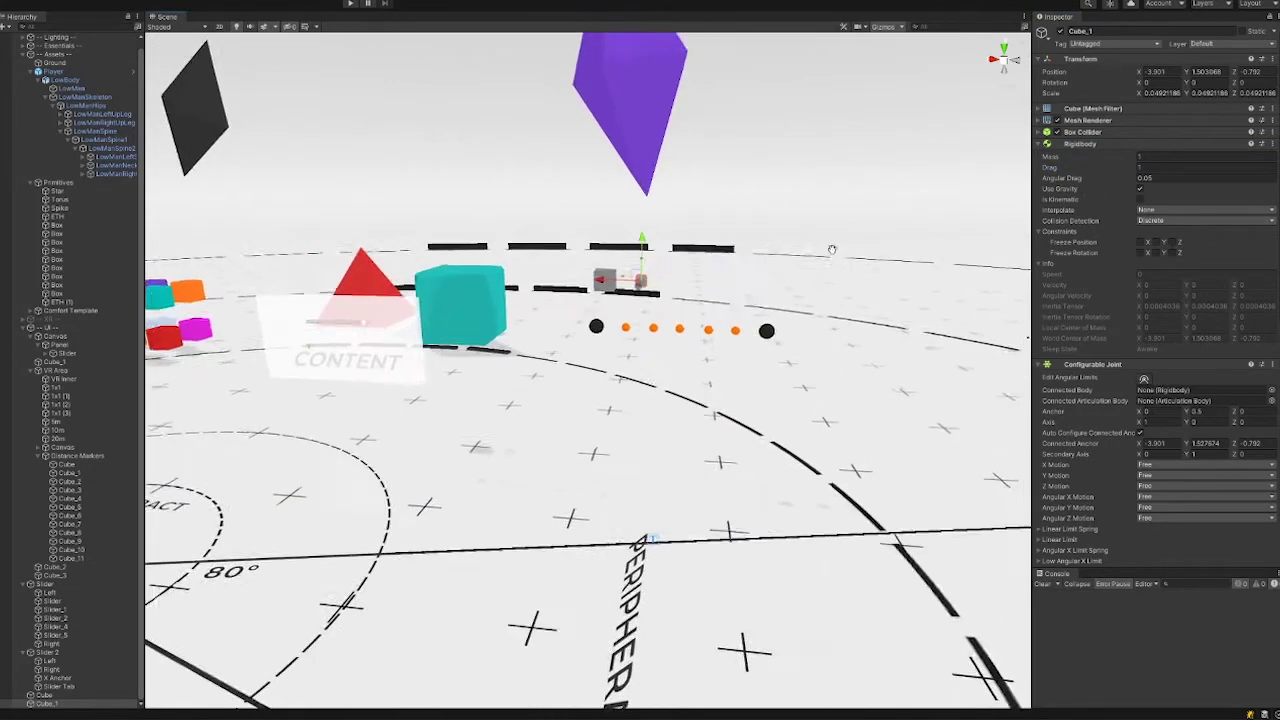
right_drag(831, 249, 668, 336)
Check the existing slider sphere's Rigidbody settings and turn off Use Gravity on the small cube Cube_1.
click(633, 322)
alt+right_drag(712, 269, 967, 286)
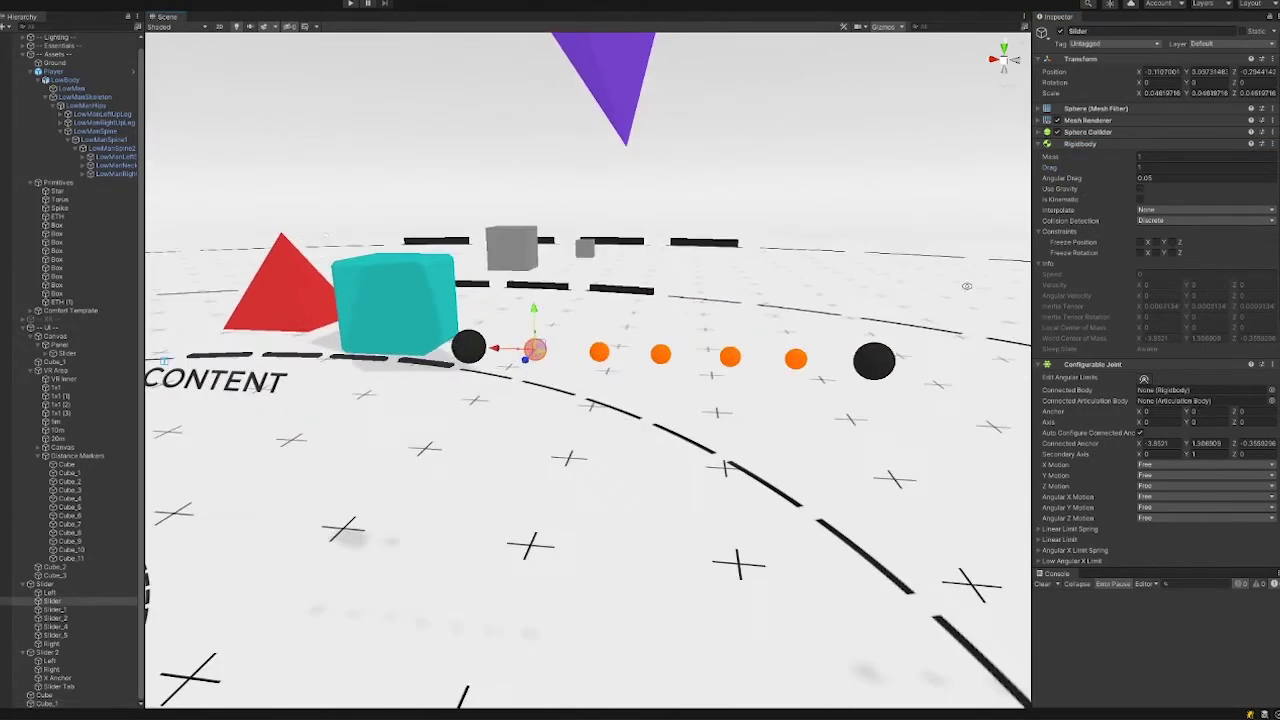
click(584, 250)
right_drag(584, 250, 570, 335)
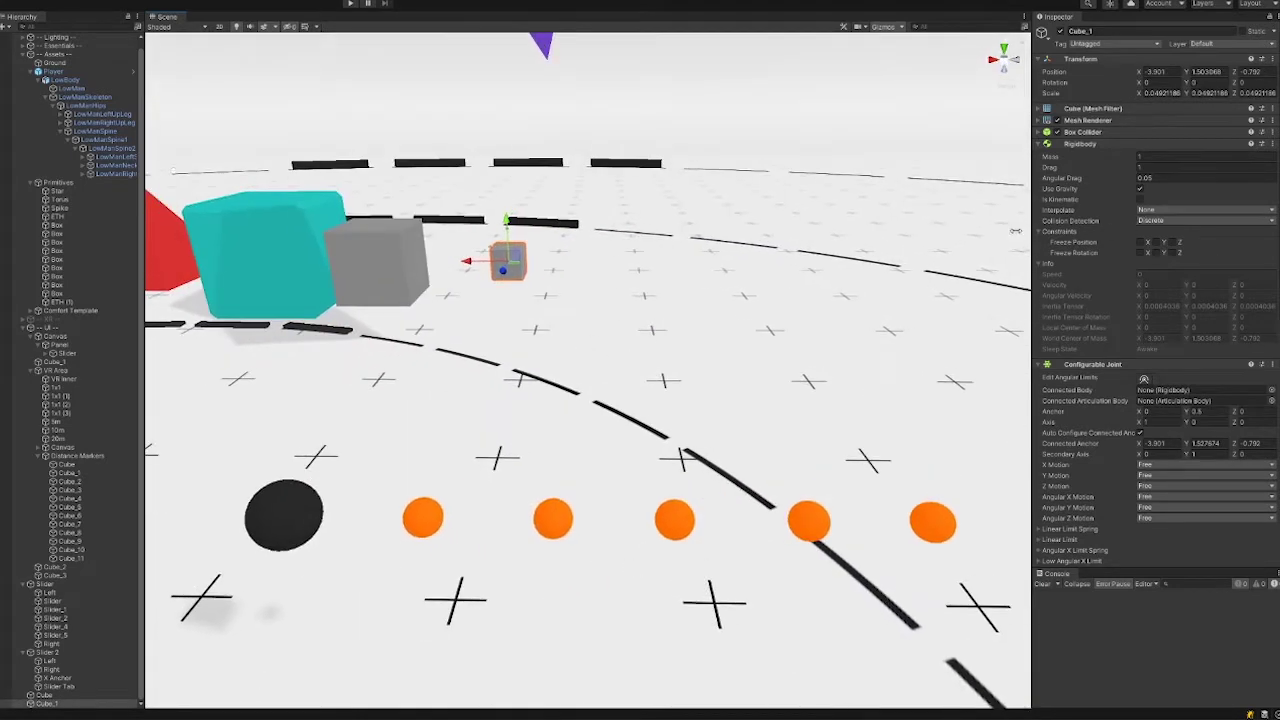
click(1080, 232)
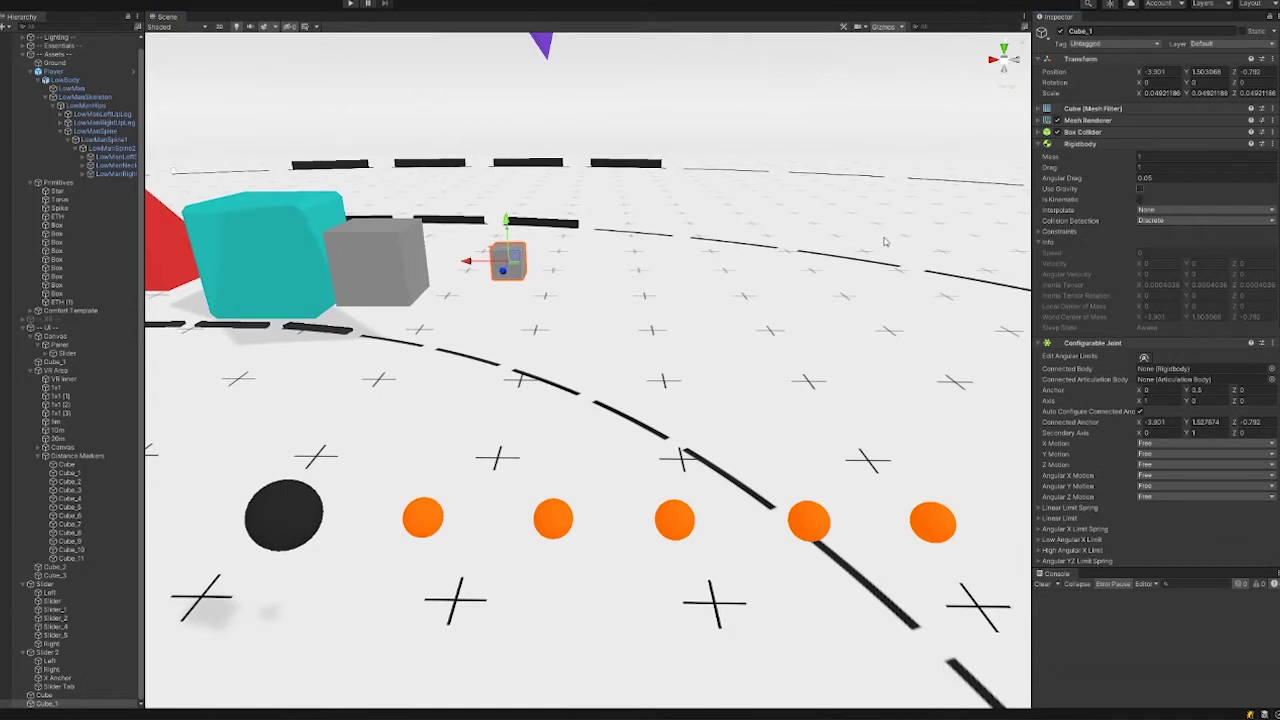
right_drag(615, 278, 510, 272)
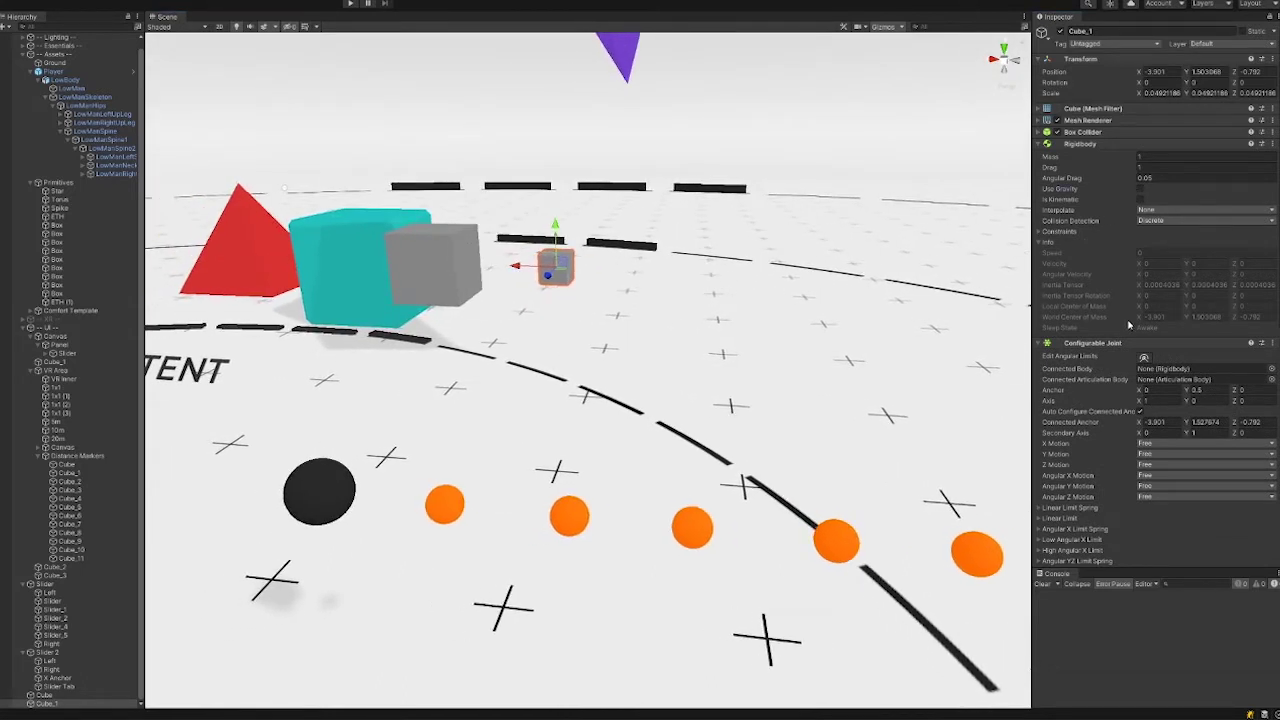
scroll(1102, 342, down, 3)
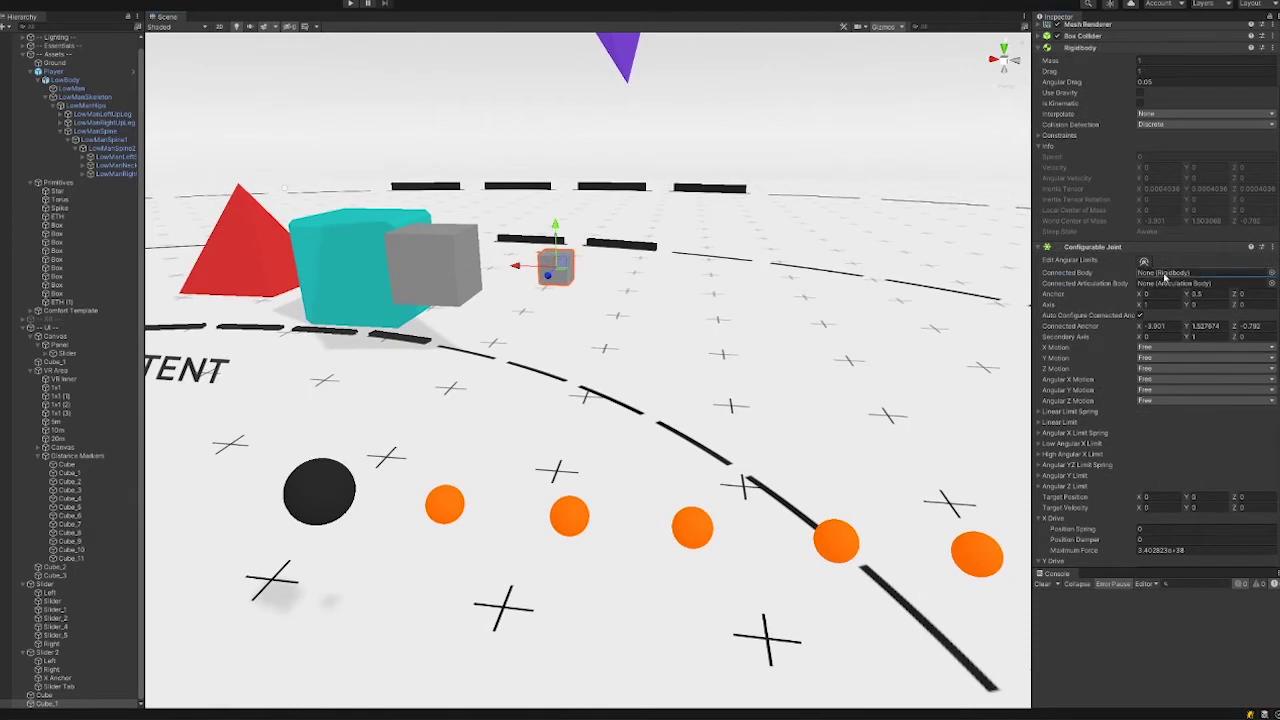
click(1084, 50)
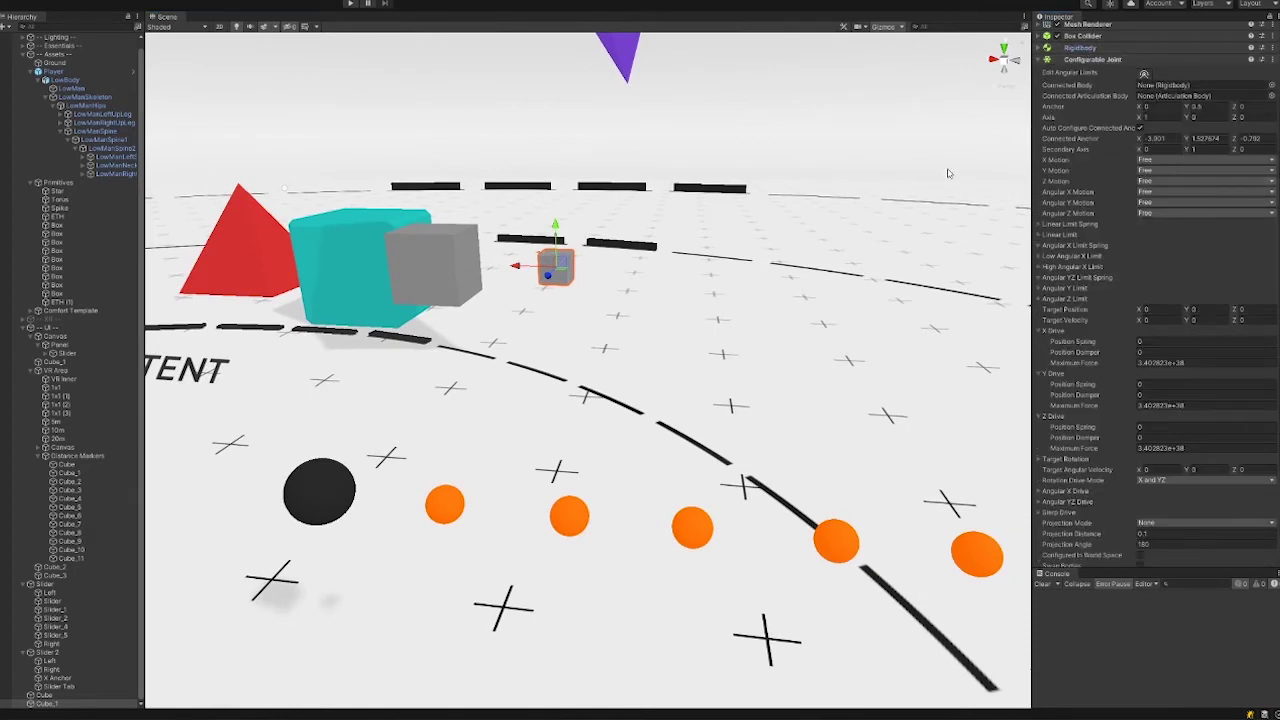
Add a Rigidbody to the large cube with Use Gravity off and Is Kinematic on.
right_drag(777, 298, 655, 316)
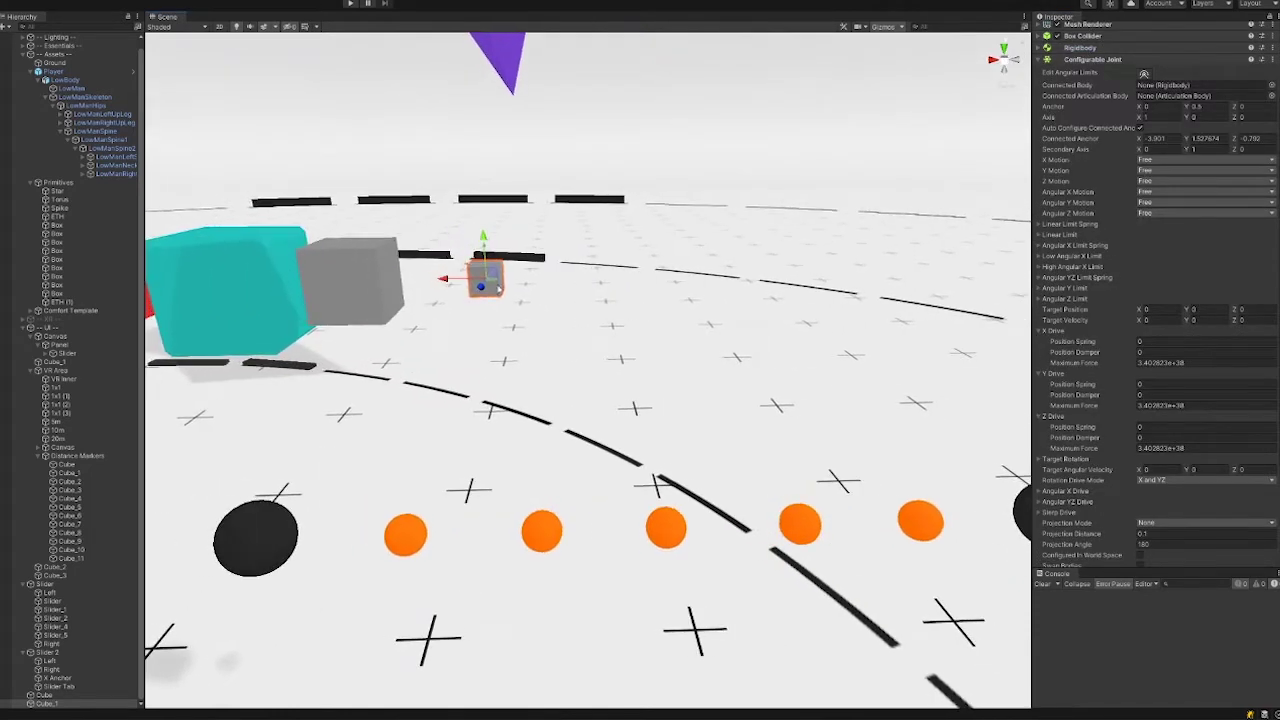
click(391, 288)
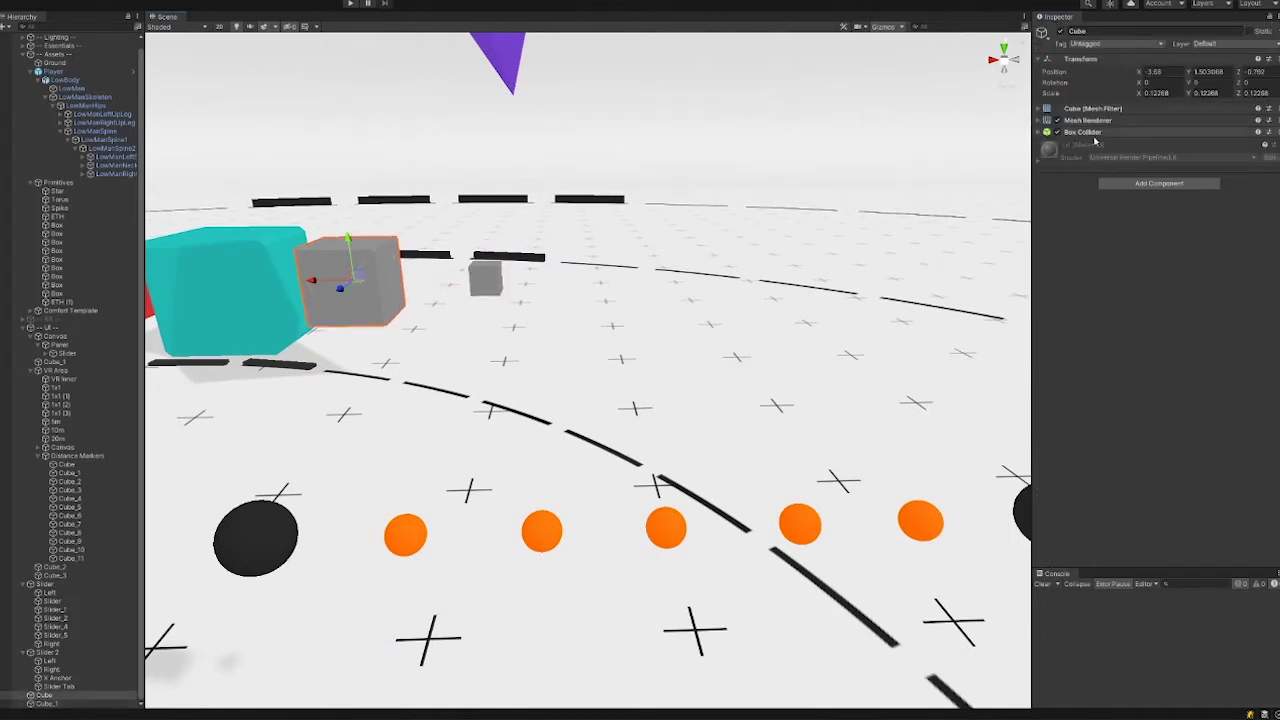
click(1159, 183)
text(rigi)
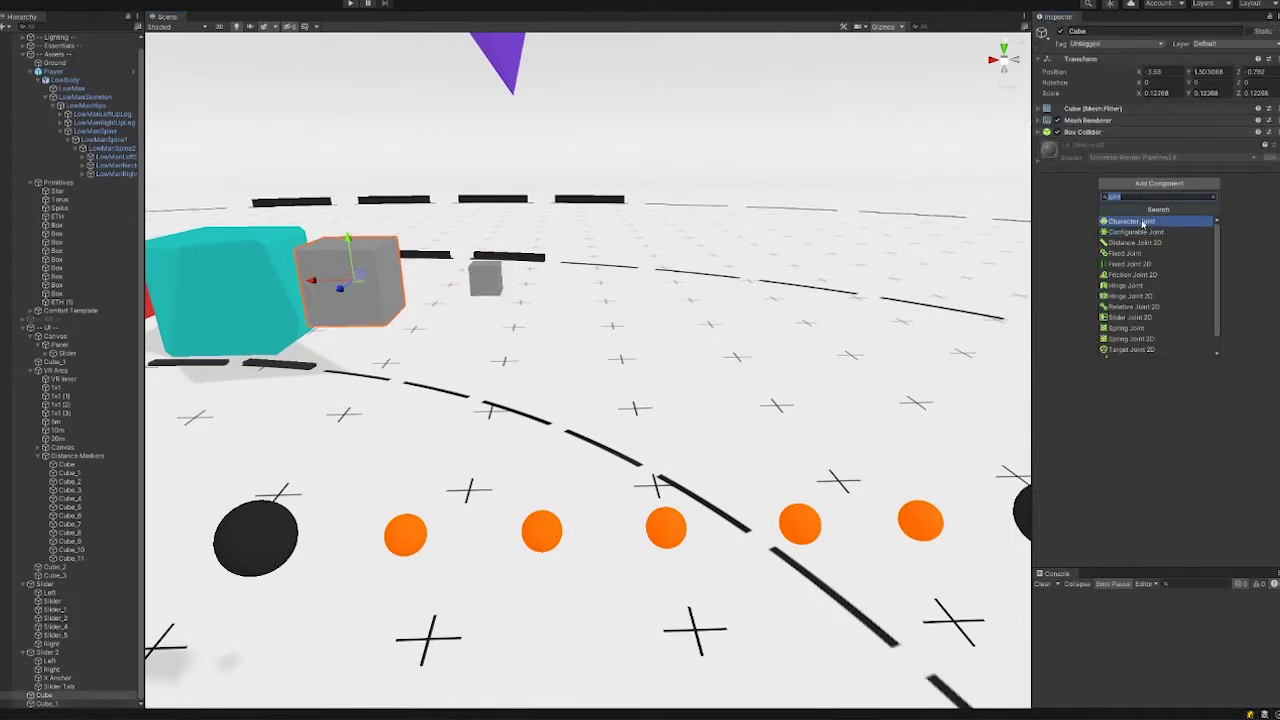
click(1125, 221)
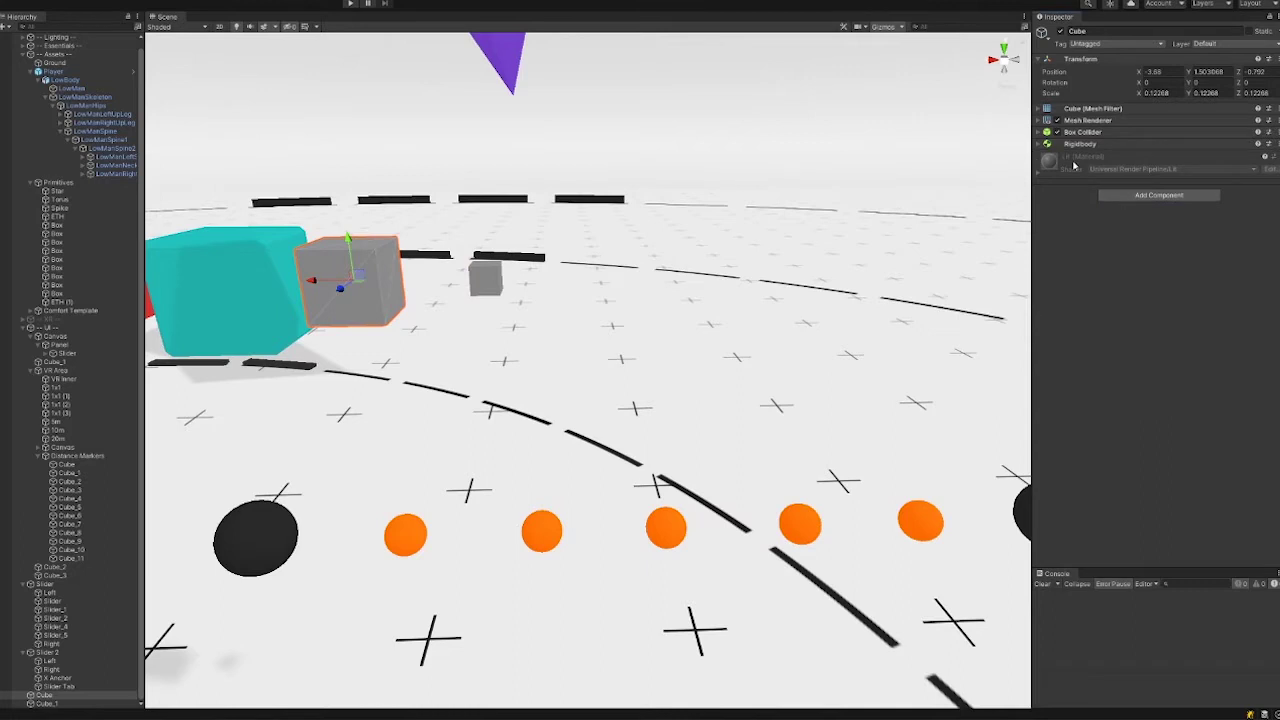
click(1041, 145)
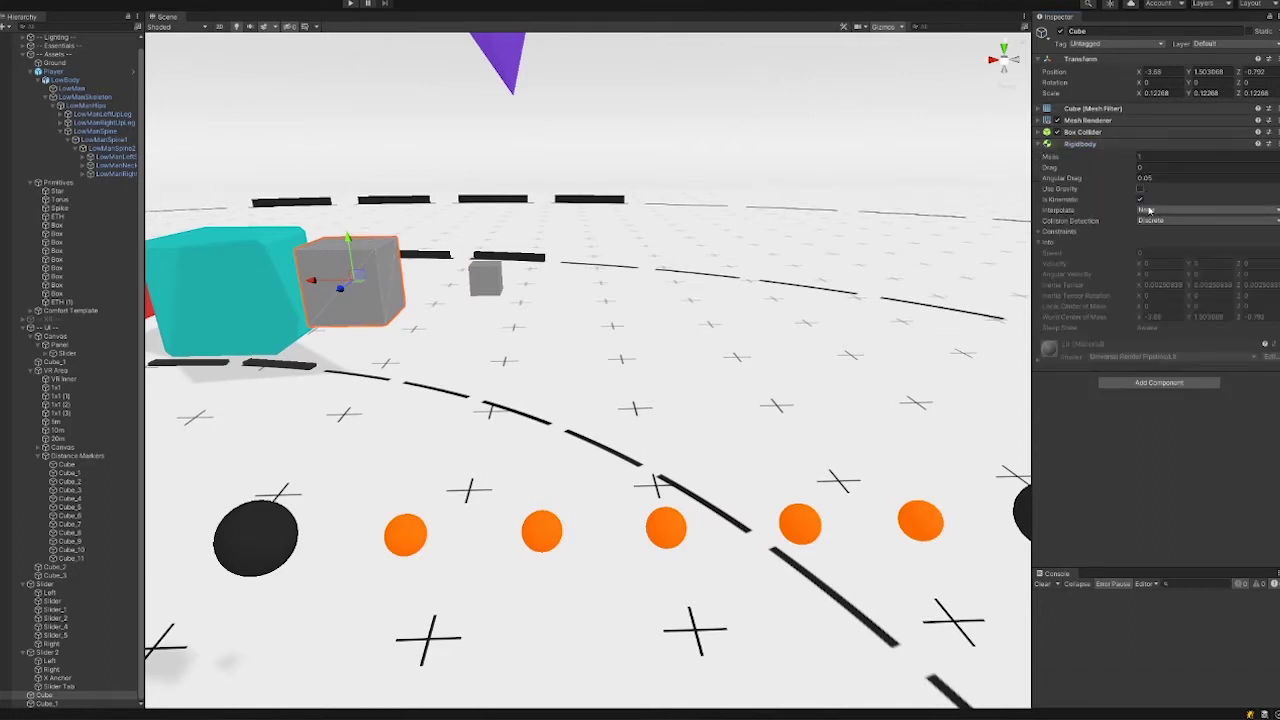
click(1086, 145)
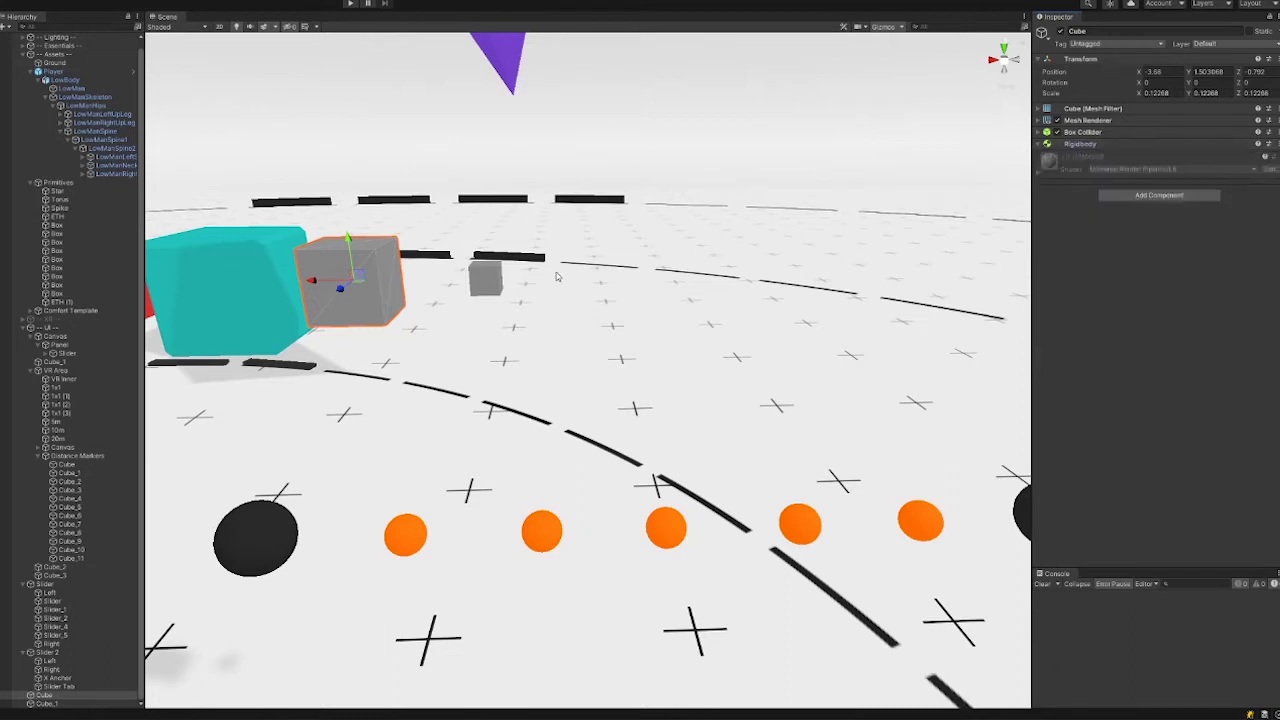
Assign the large cube's Rigidbody as the Connected Body of Cube_1's Configurable Joint.
click(500, 287)
middle_drag(680, 282, 646, 331)
scroll(664, 305, down, 2)
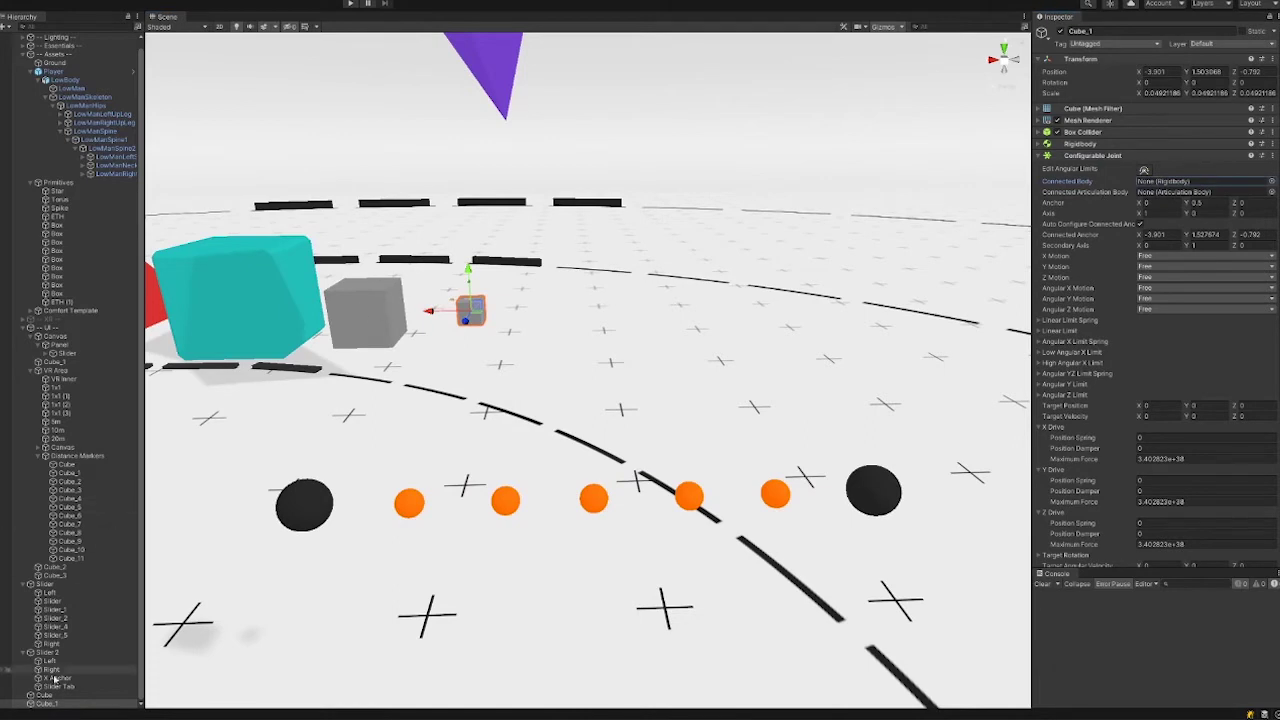
drag(1193, 184, 1190, 182)
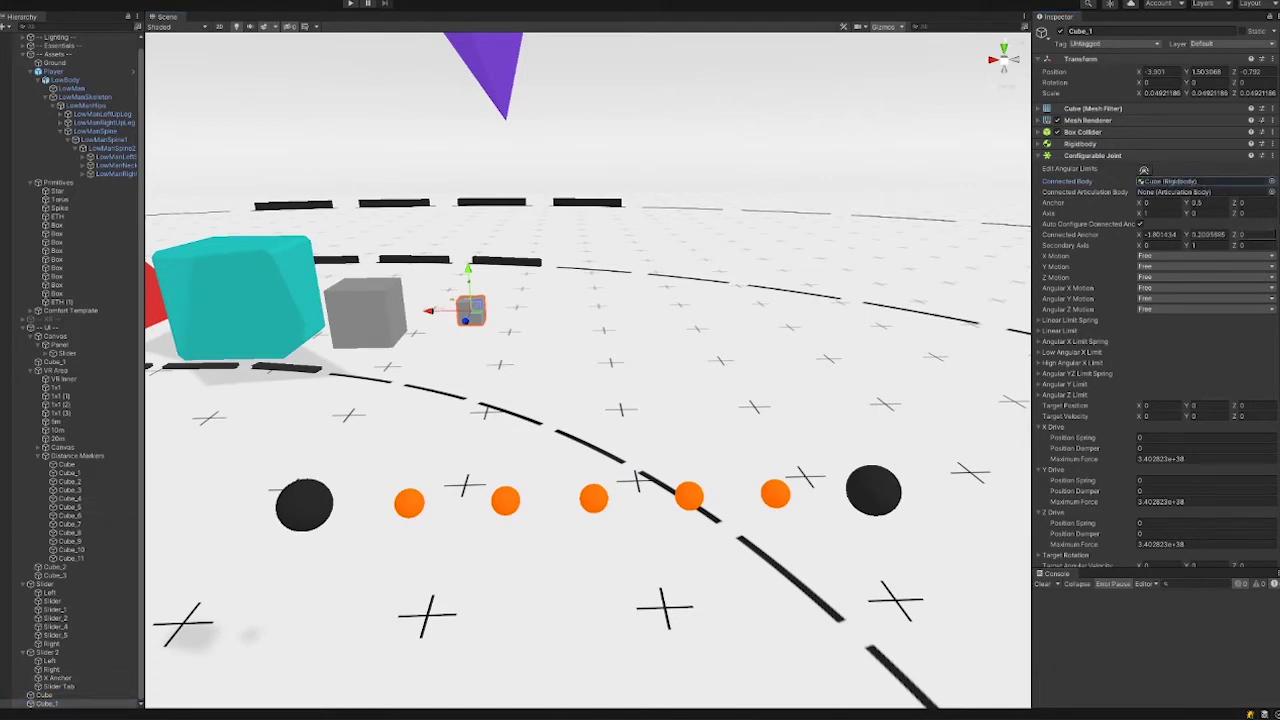
Set the X, Y and Z Drive of Cube_1's joint to Position Spring 30 and Position Damper 1.
scroll(1131, 341, down, 3)
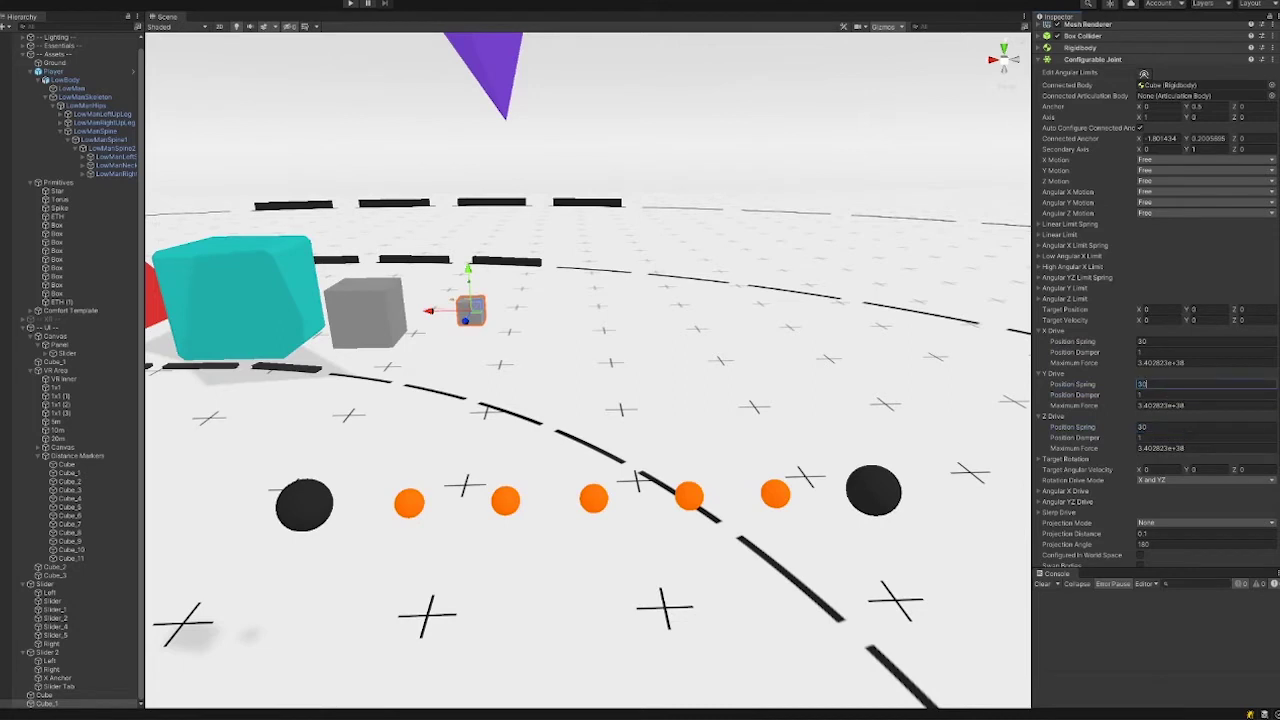
scroll(1157, 300, down, 4)
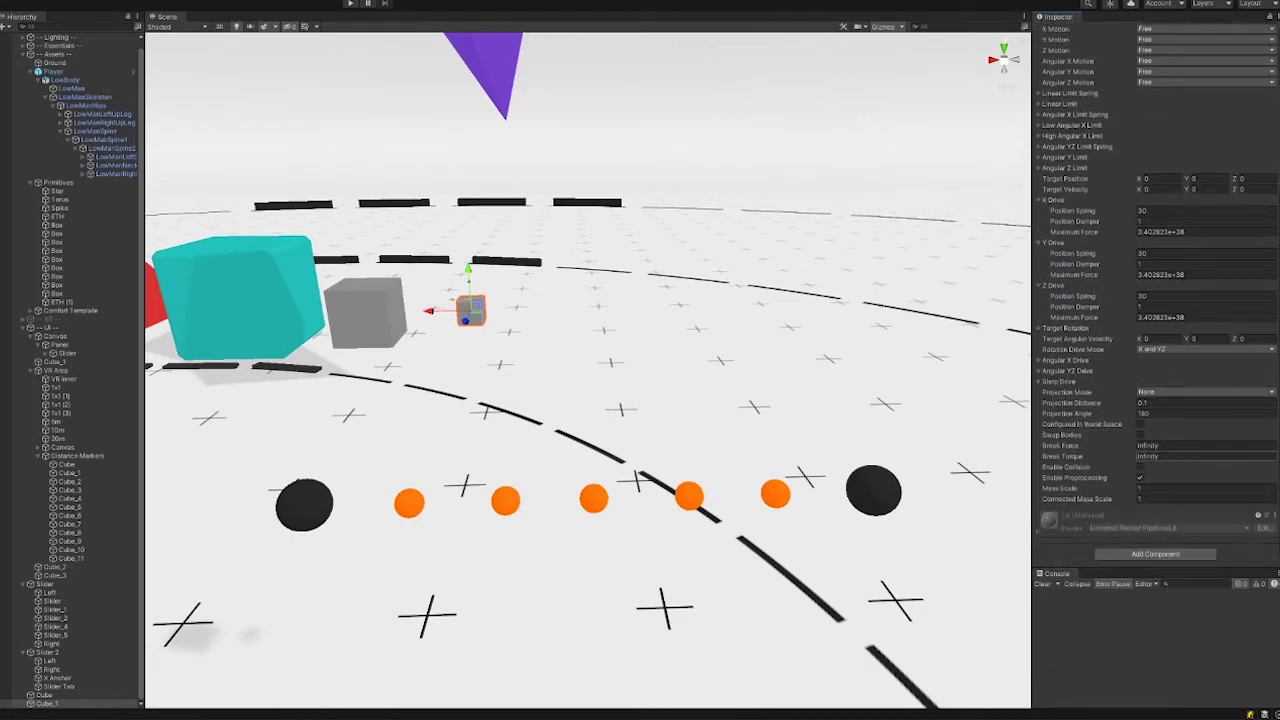
scroll(1272, 332, up, 5)
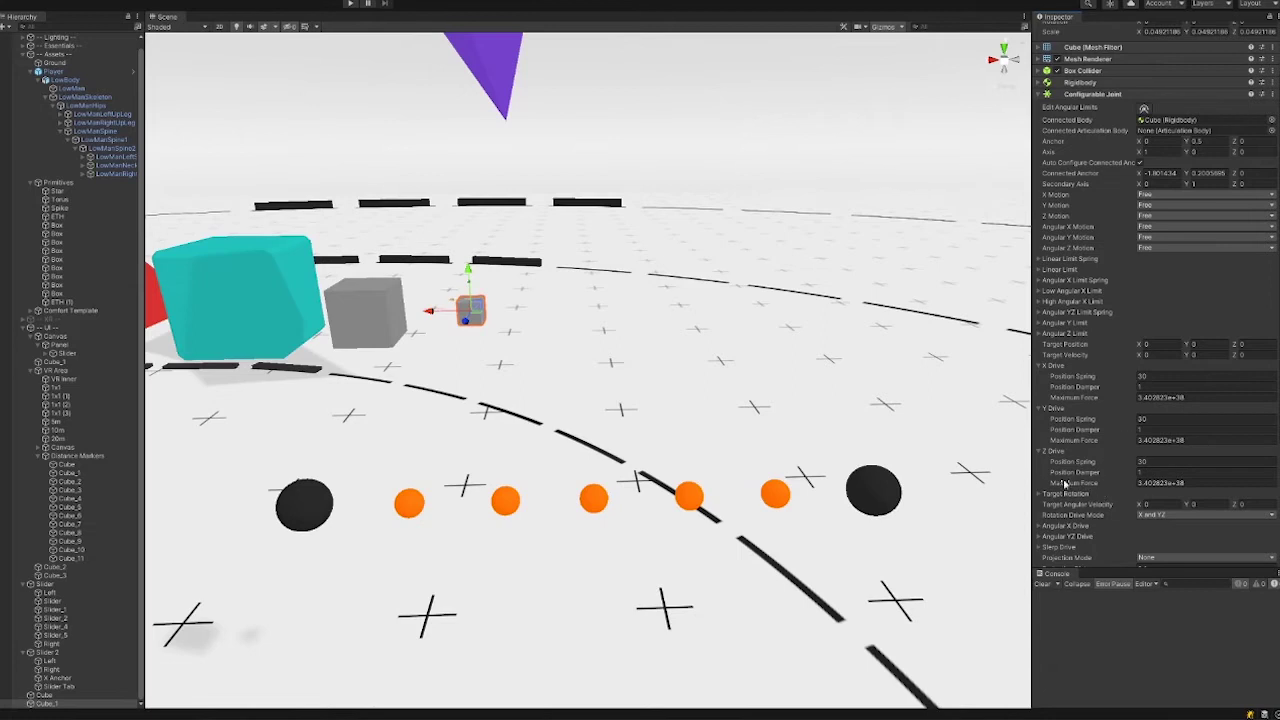
scroll(1177, 197, down, 6)
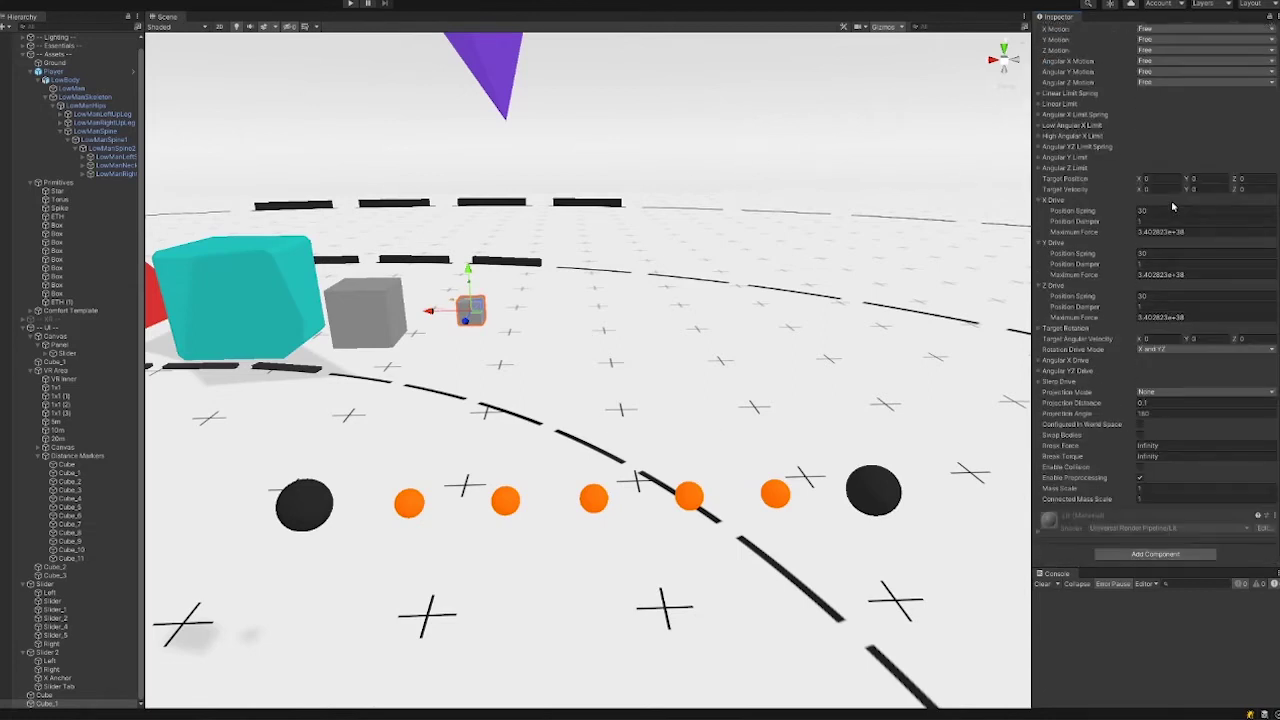
scroll(1174, 205, up, 7)
Run the scene in play mode and pull the small cube away to test its spring joint.
click(352, 3)
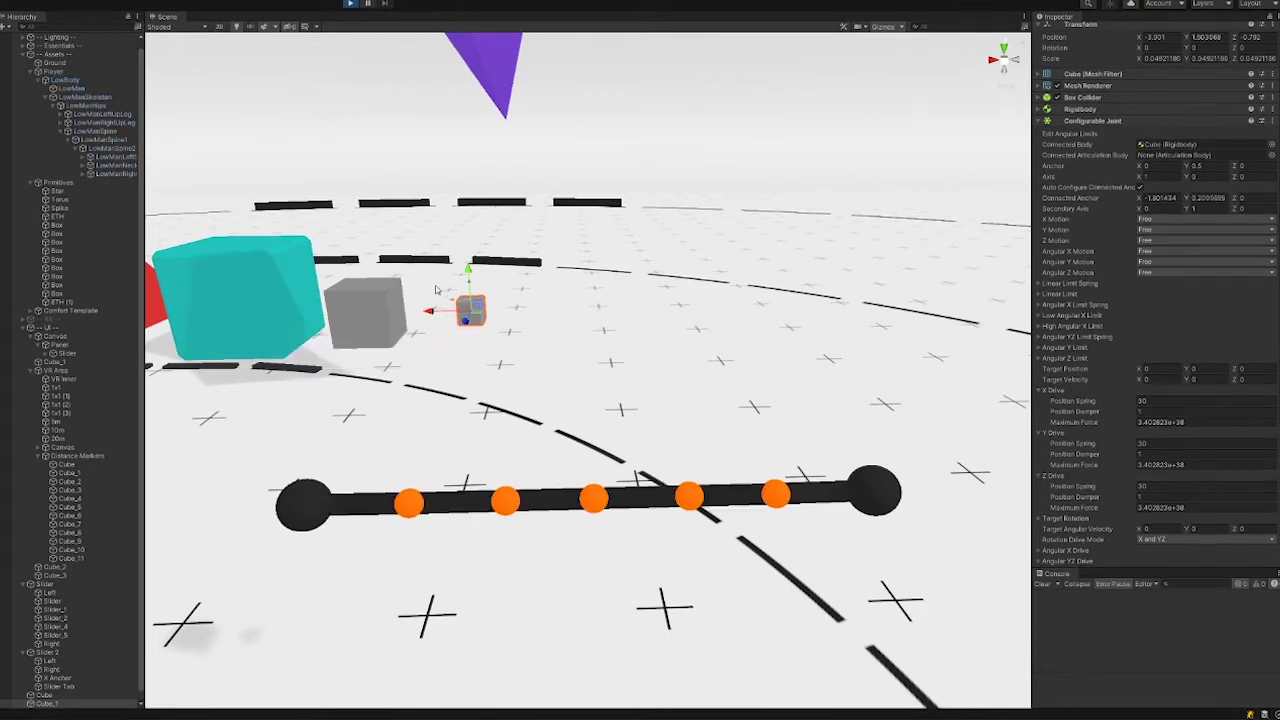
drag(470, 276, 573, 358)
right_drag(573, 358, 660, 377)
key(w)
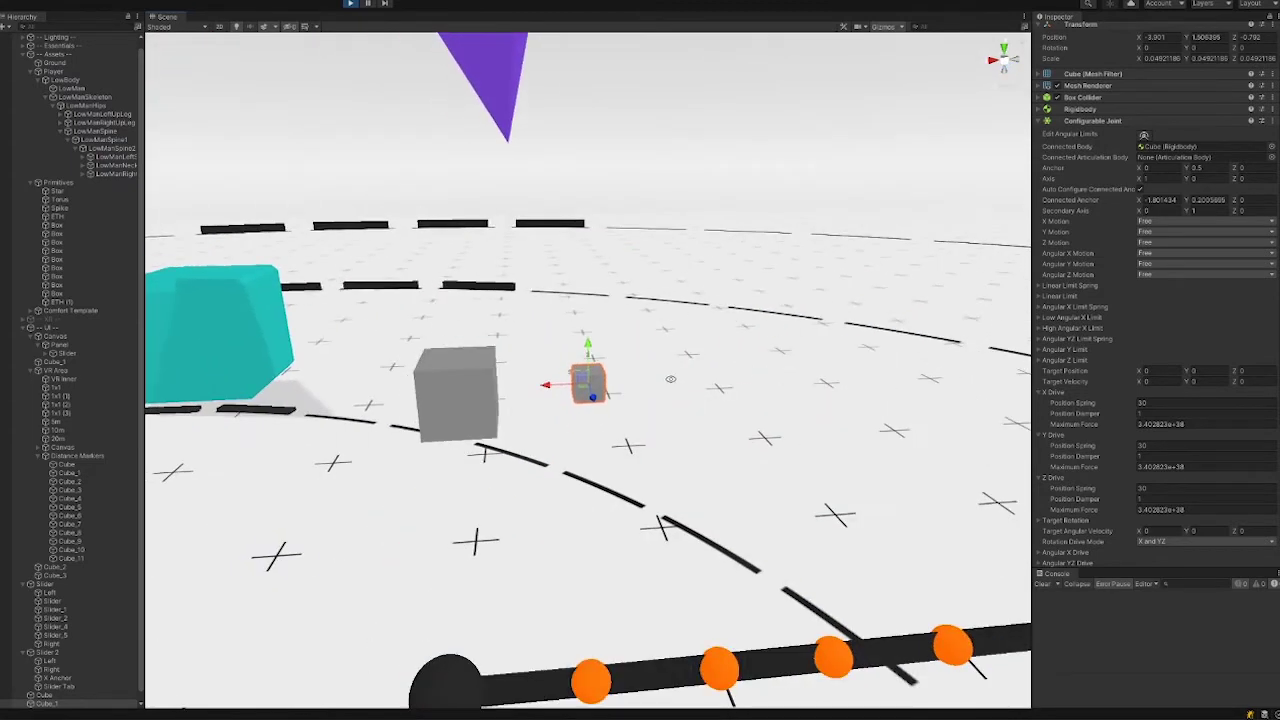
alt+drag(671, 379, 682, 352)
drag(567, 332, 540, 368)
scroll(618, 375, down, 3)
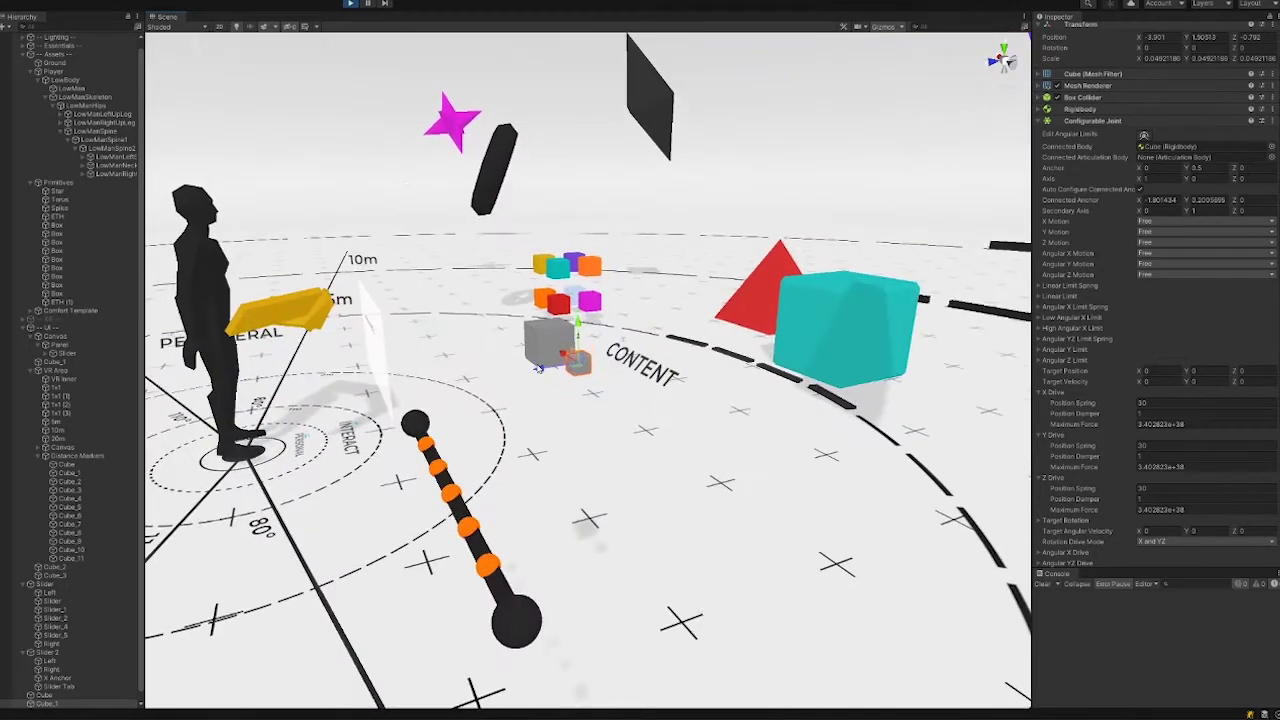
Pull the small cube along its Z axis in play mode and examine how it moves and rotates.
click(540, 369)
click(578, 363)
drag(541, 368, 610, 363)
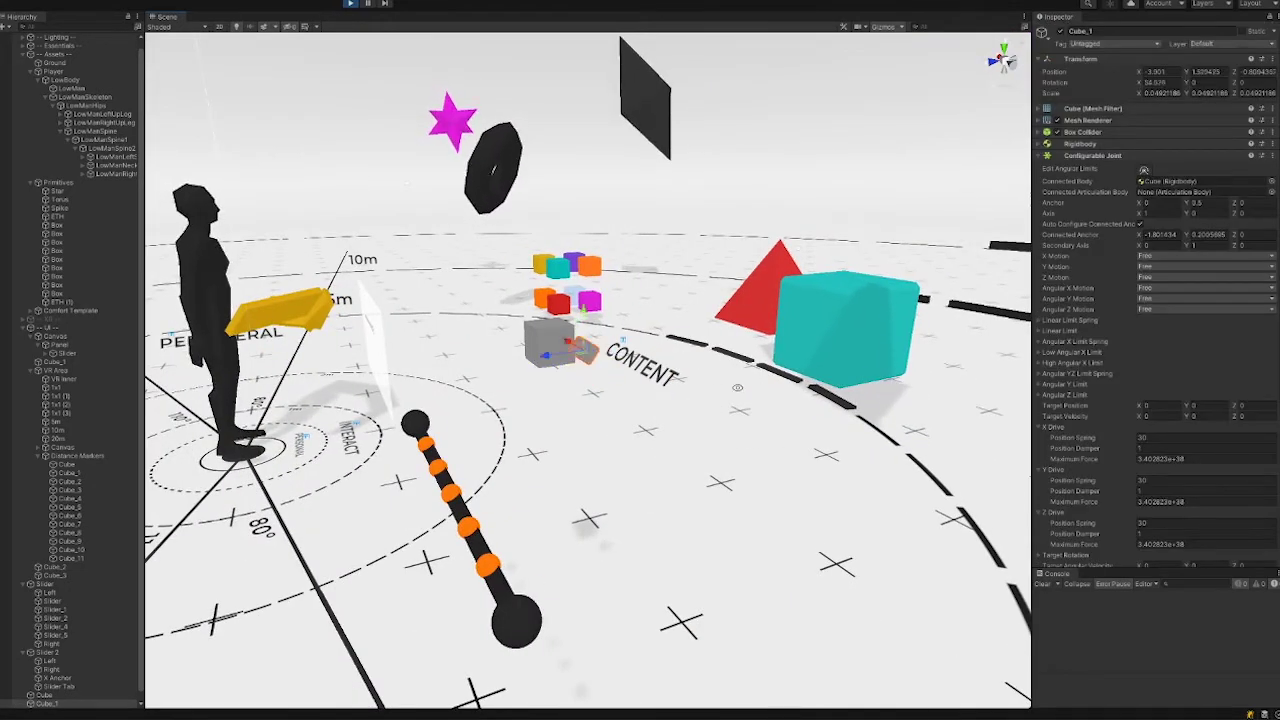
alt+drag(738, 387, 668, 392)
scroll(676, 370, up, 3)
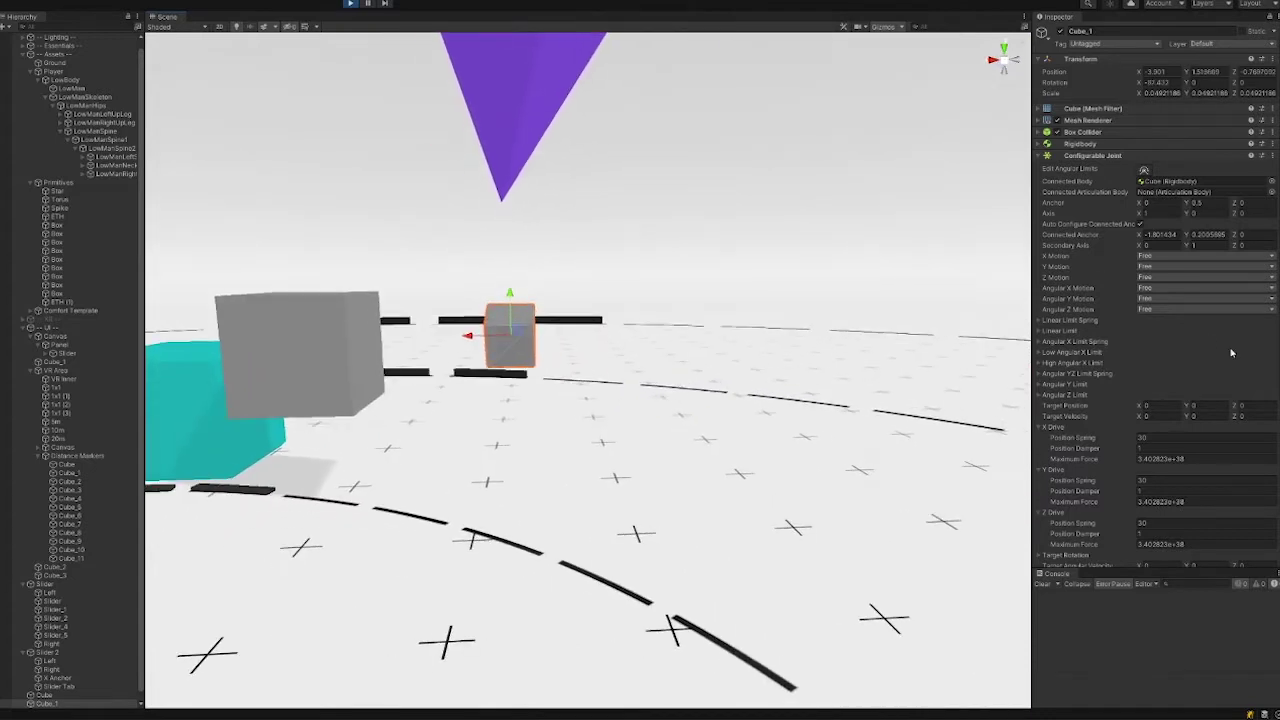
Try Limited for the joint's Angular Y Motion, return it to Free and exit play mode.
click(1165, 298)
click(1165, 321)
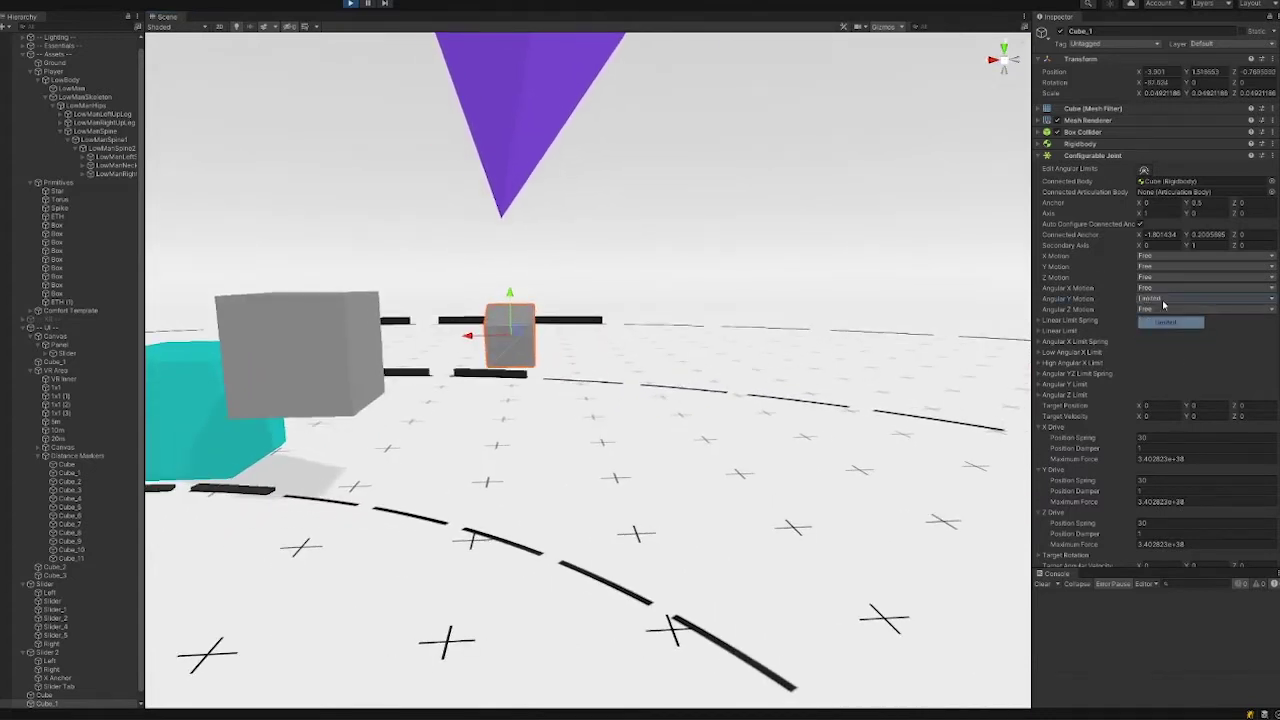
click(1163, 299)
click(1165, 332)
right_drag(490, 130, 478, 125)
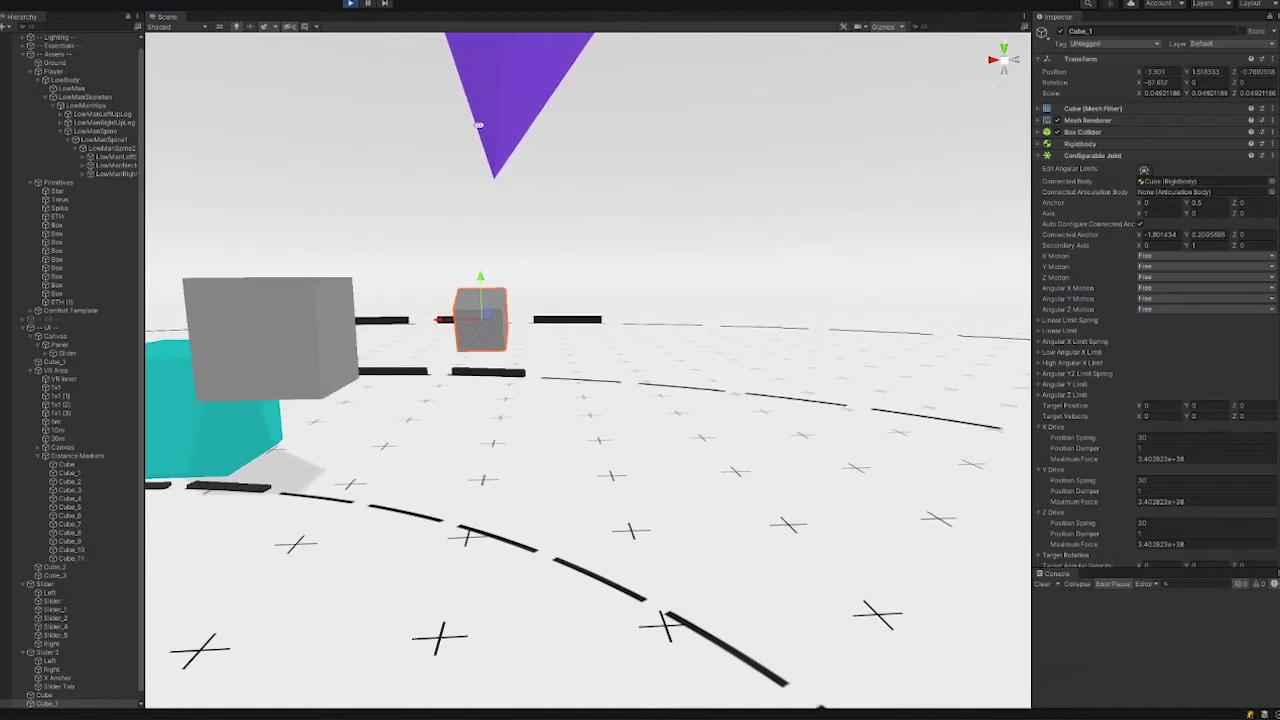
alt+drag(528, 322, 587, 257)
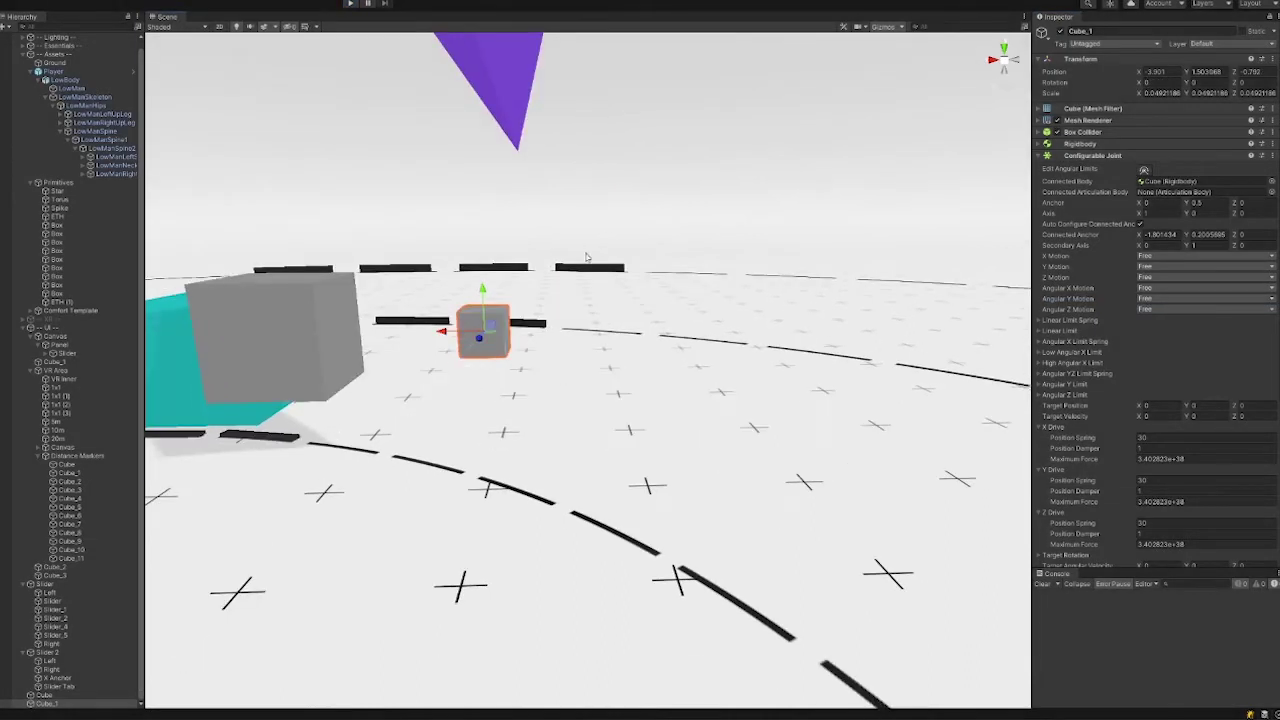
Duplicate Cube_1, move the copy along X to about -4.117 and collapse its Configurable Joint settings.
drag(452, 333, 641, 341)
middle_drag(652, 345, 617, 338)
alt+drag(617, 338, 629, 331)
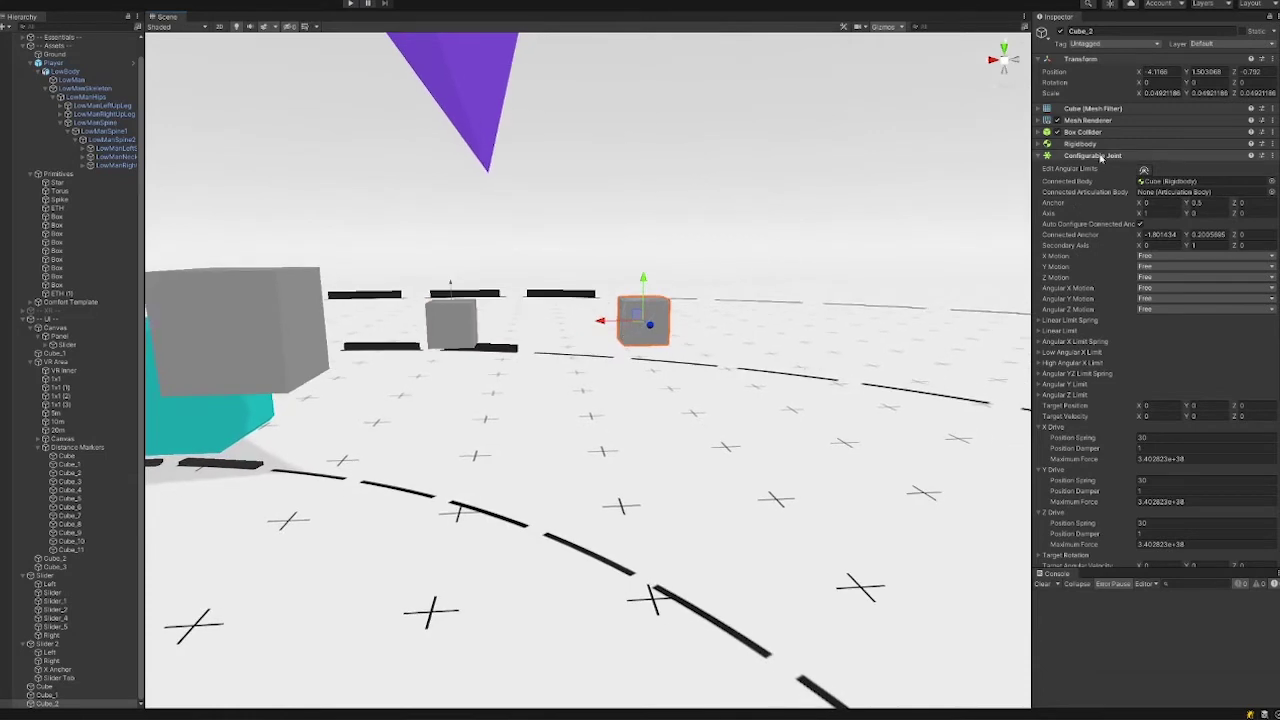
click(1100, 157)
alt+drag(705, 328, 678, 328)
Run the scene and move Cube_1 vertically to test how both small cubes respond.
click(349, 6)
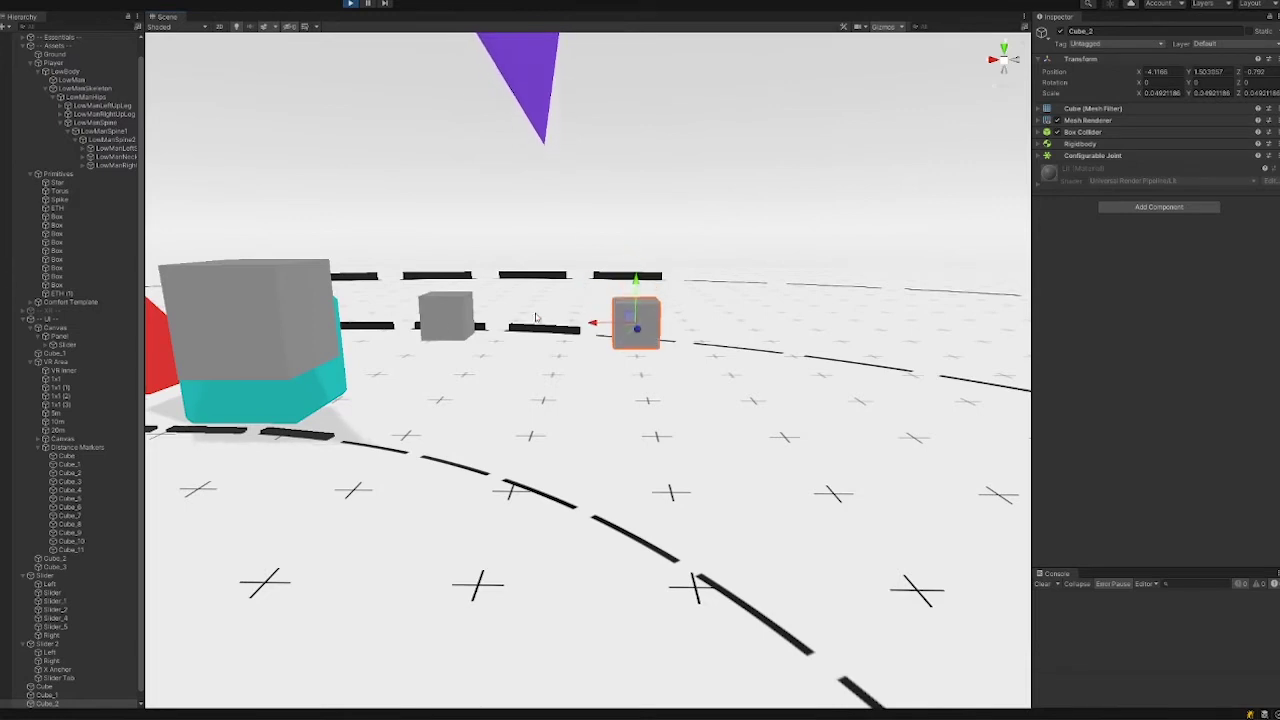
click(458, 330)
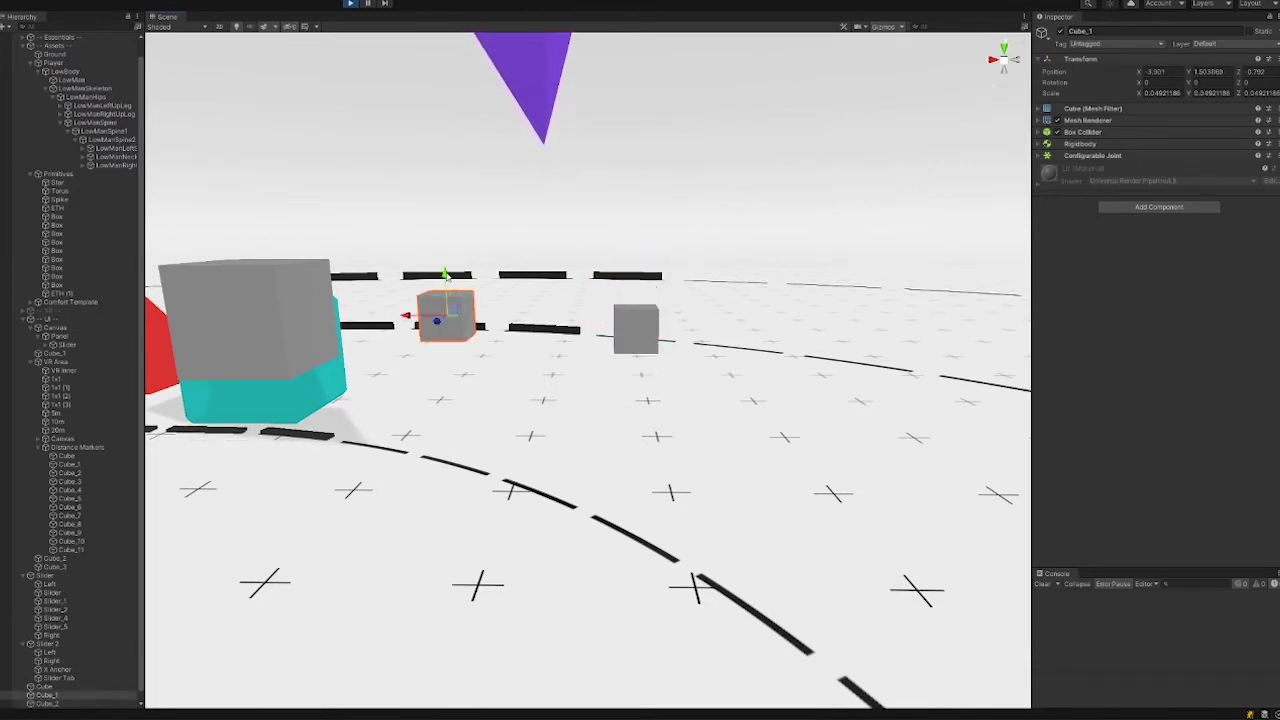
click(580, 248)
click(452, 314)
drag(446, 275, 446, 273)
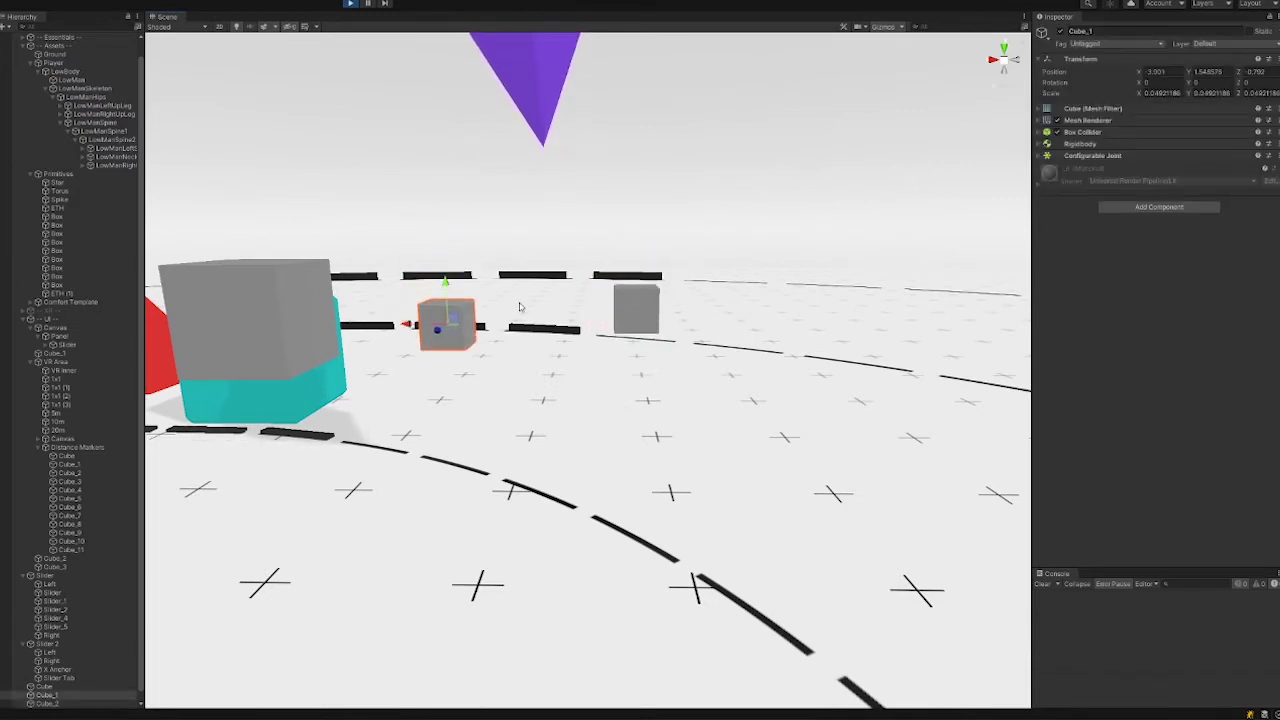
click(250, 290)
click(250, 250)
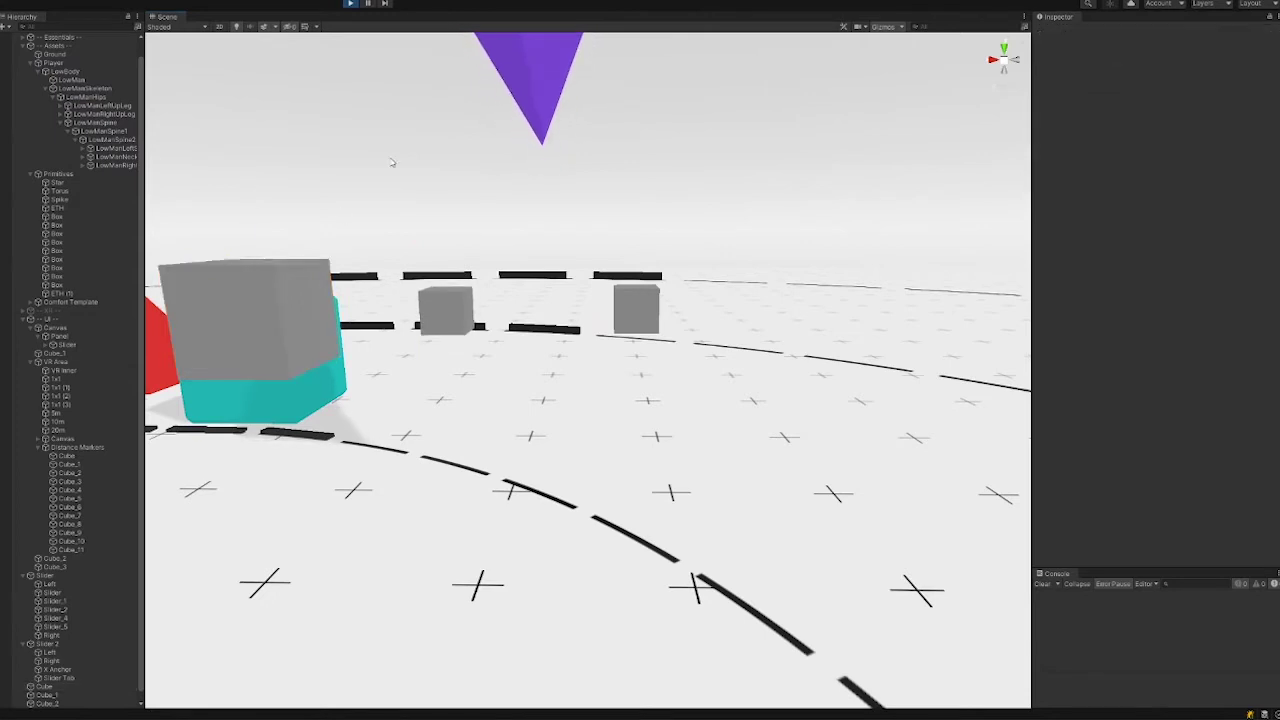
Add a Spring Joint component to Cube_2.
click(630, 320)
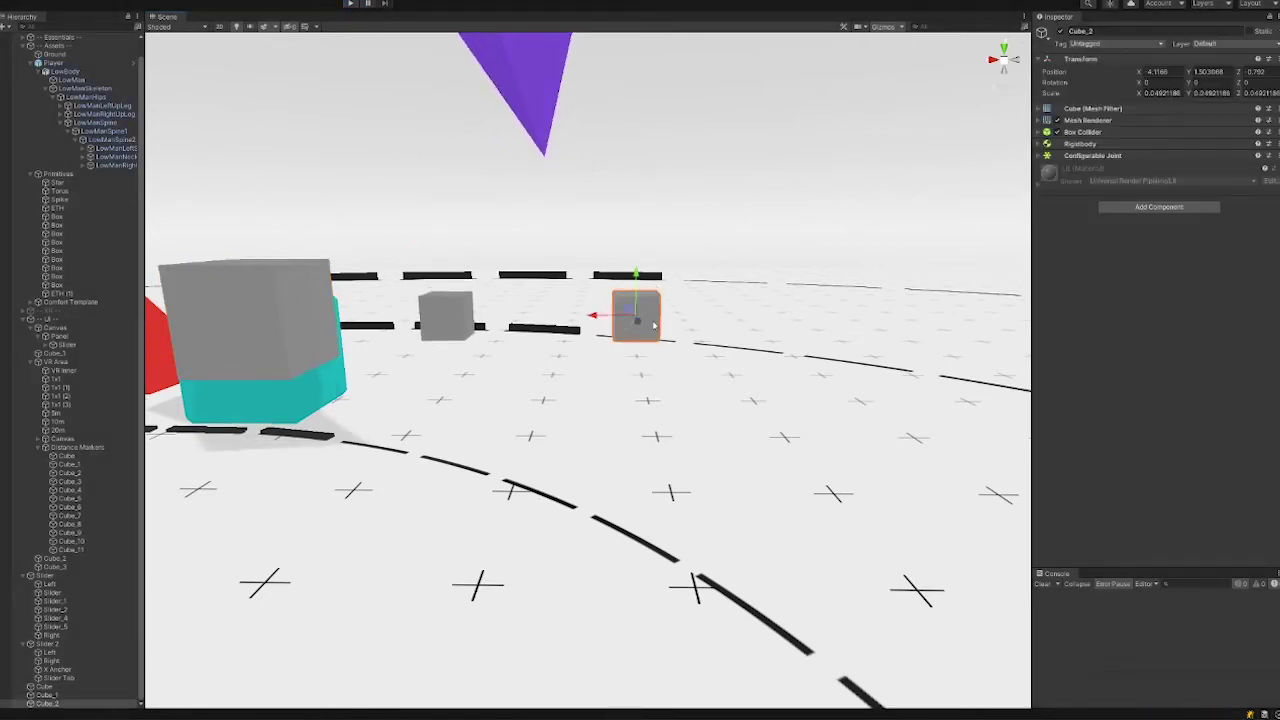
click(1140, 206)
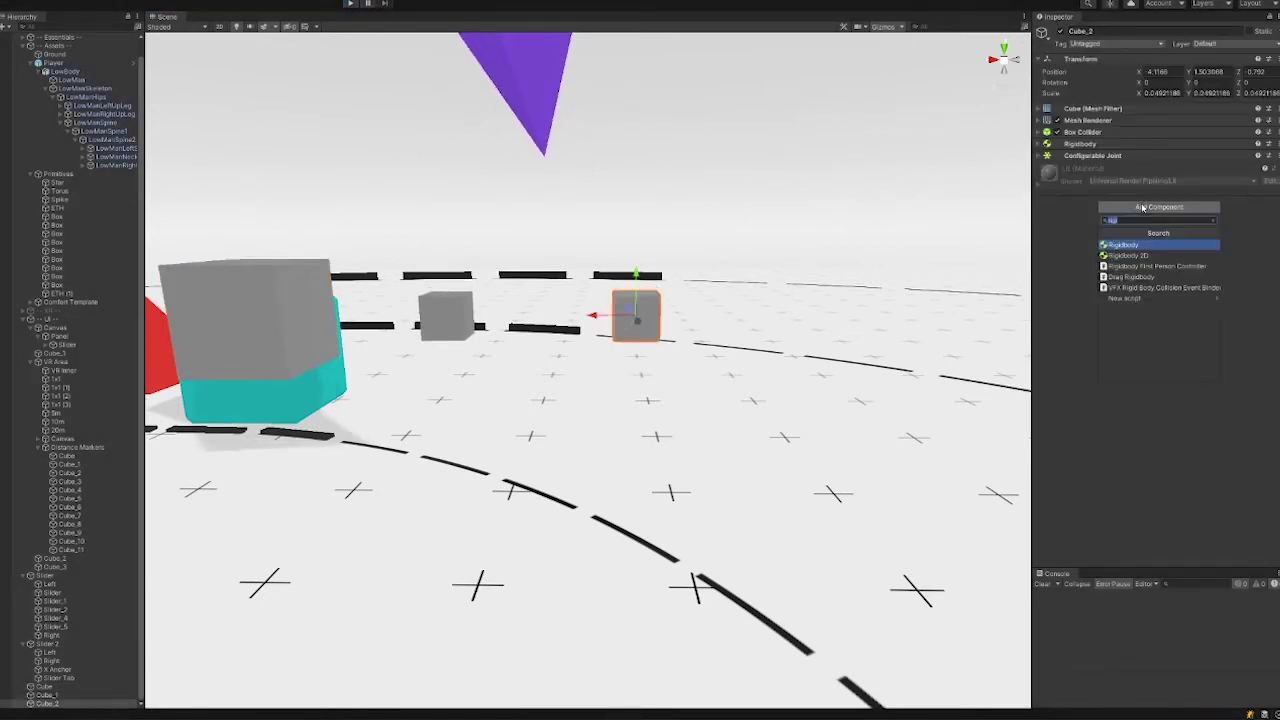
text(joint)
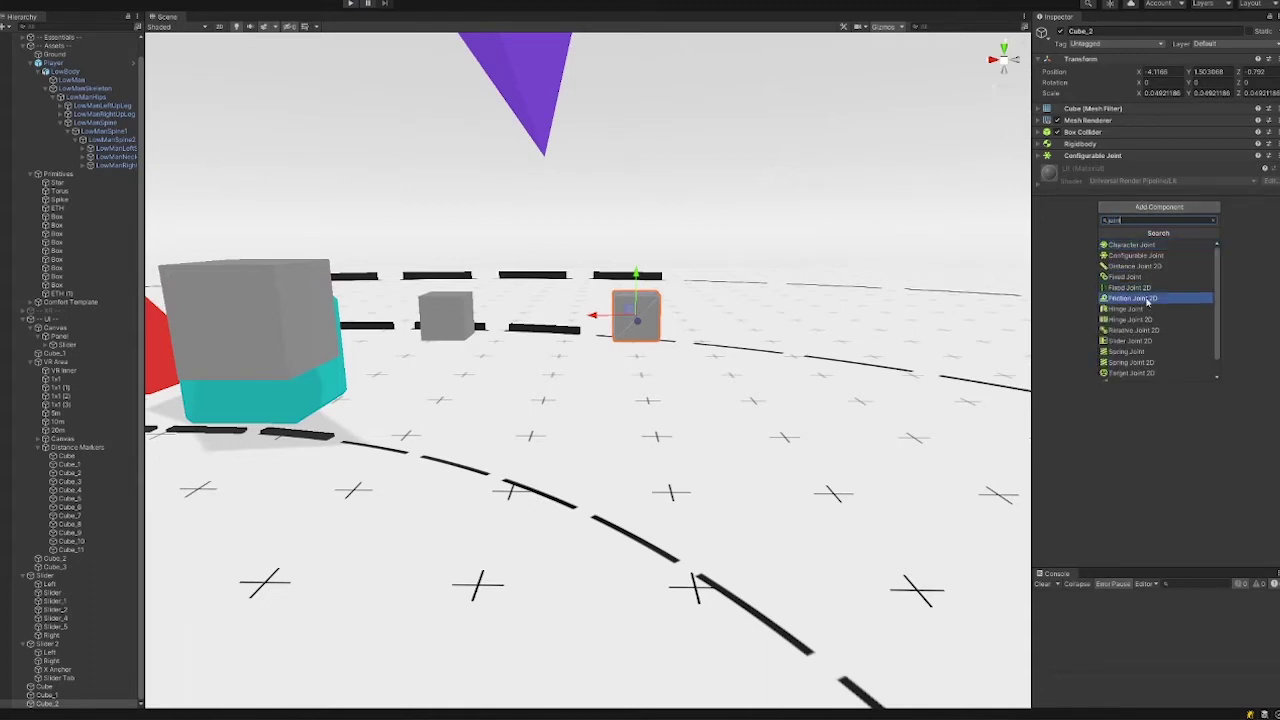
click(1128, 351)
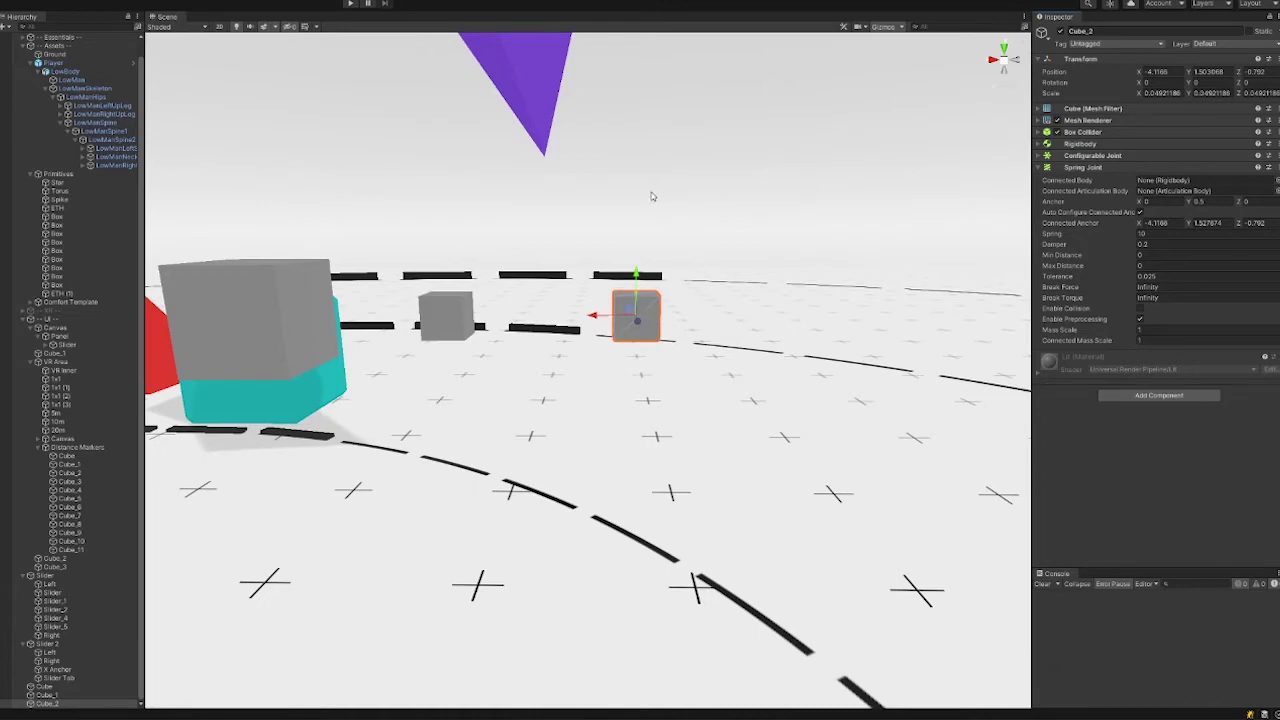
Set the Spring Joint's Damper to 1 and assign Cube_1 as its Connected Body.
alt+drag(718, 297, 438, 395)
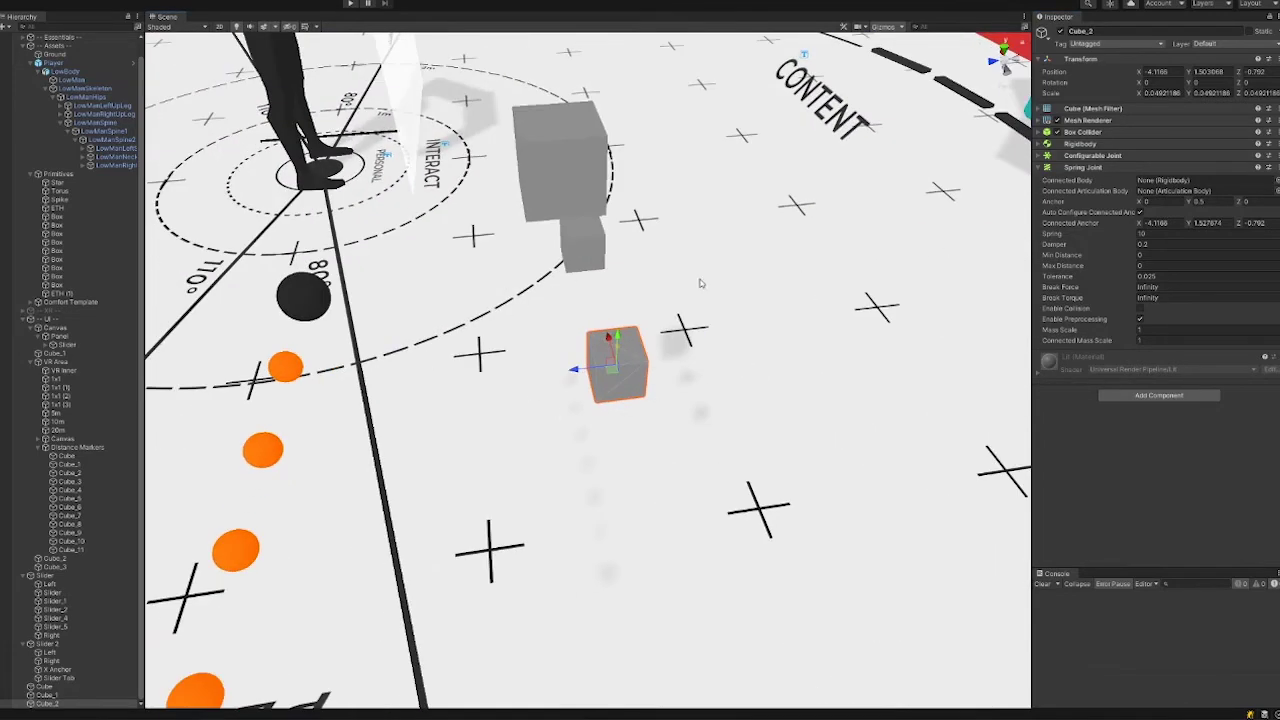
alt+drag(628, 400, 973, 309)
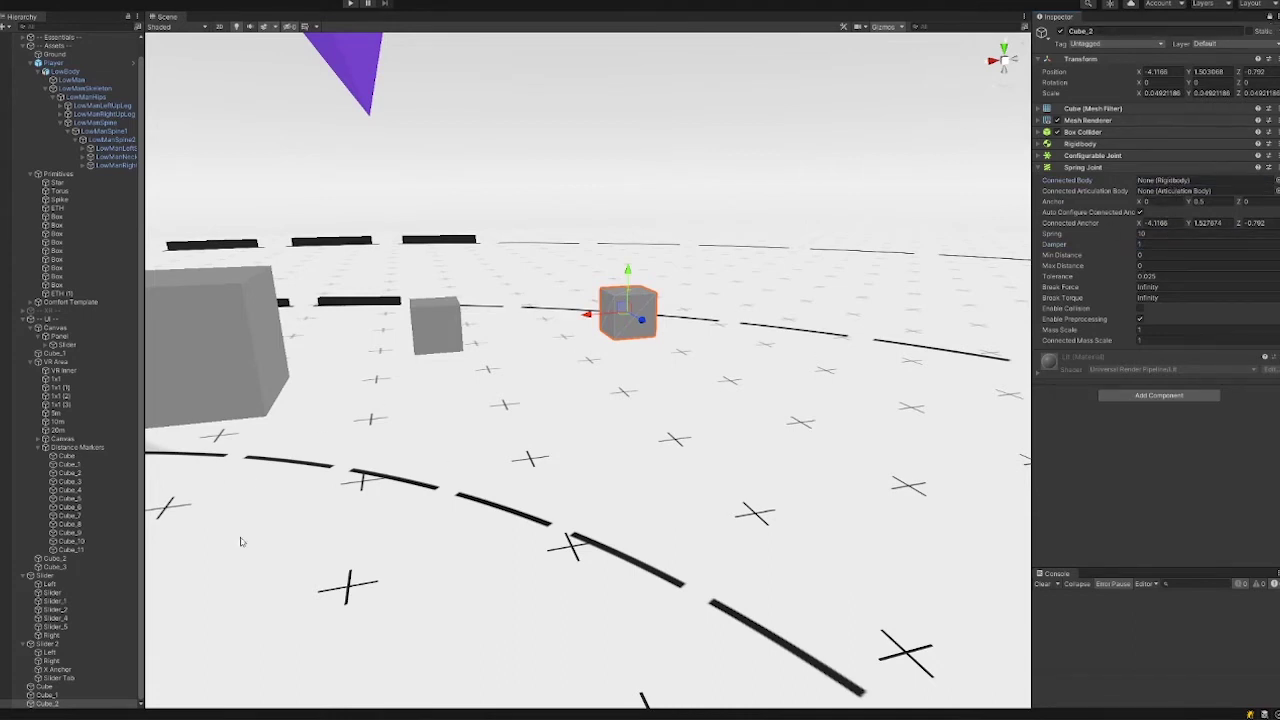
drag(50, 695, 1165, 180)
alt+drag(432, 333, 630, 336)
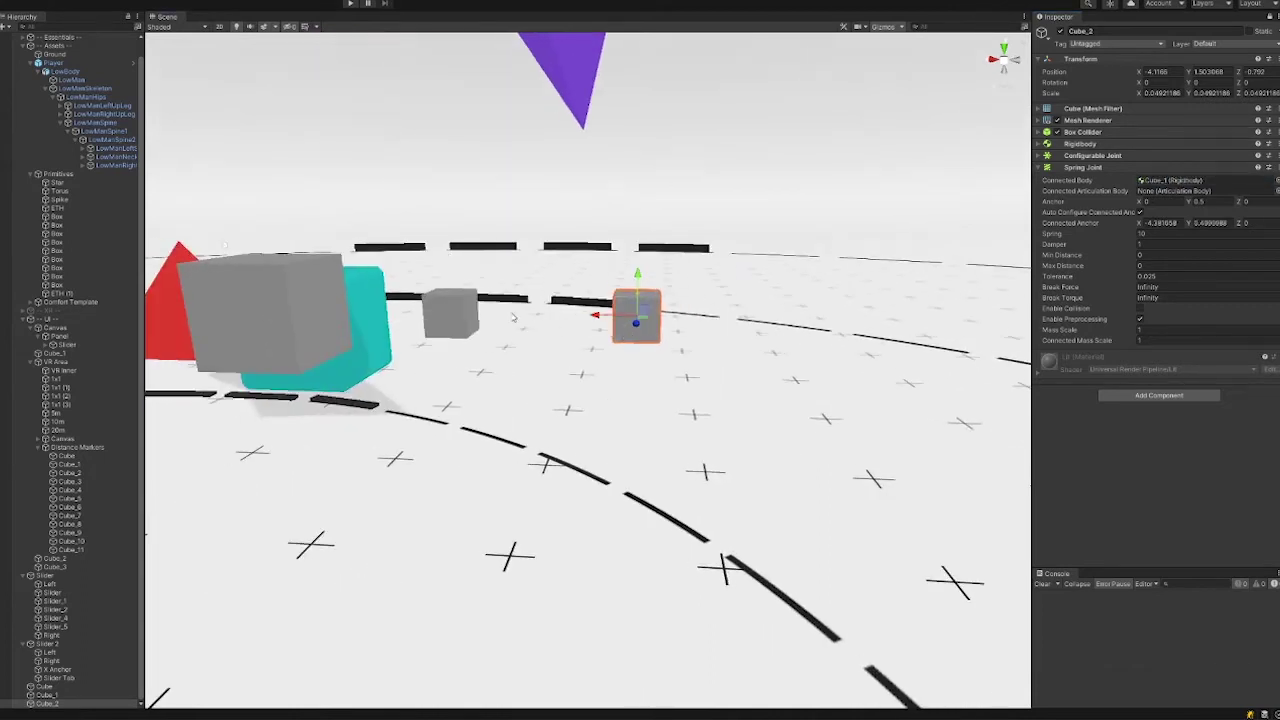
Run the scene and test how Cube_1 and Cube_2 react to each other through the Spring Joint.
click(350, 3)
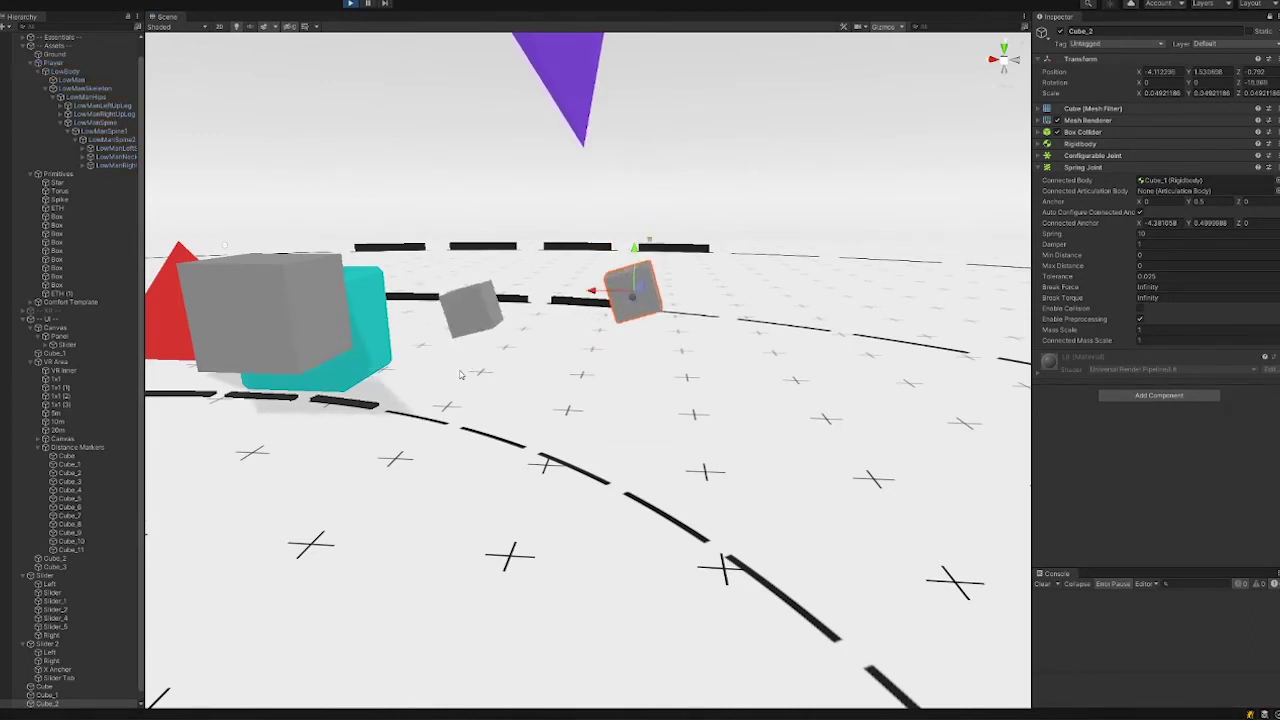
click(453, 313)
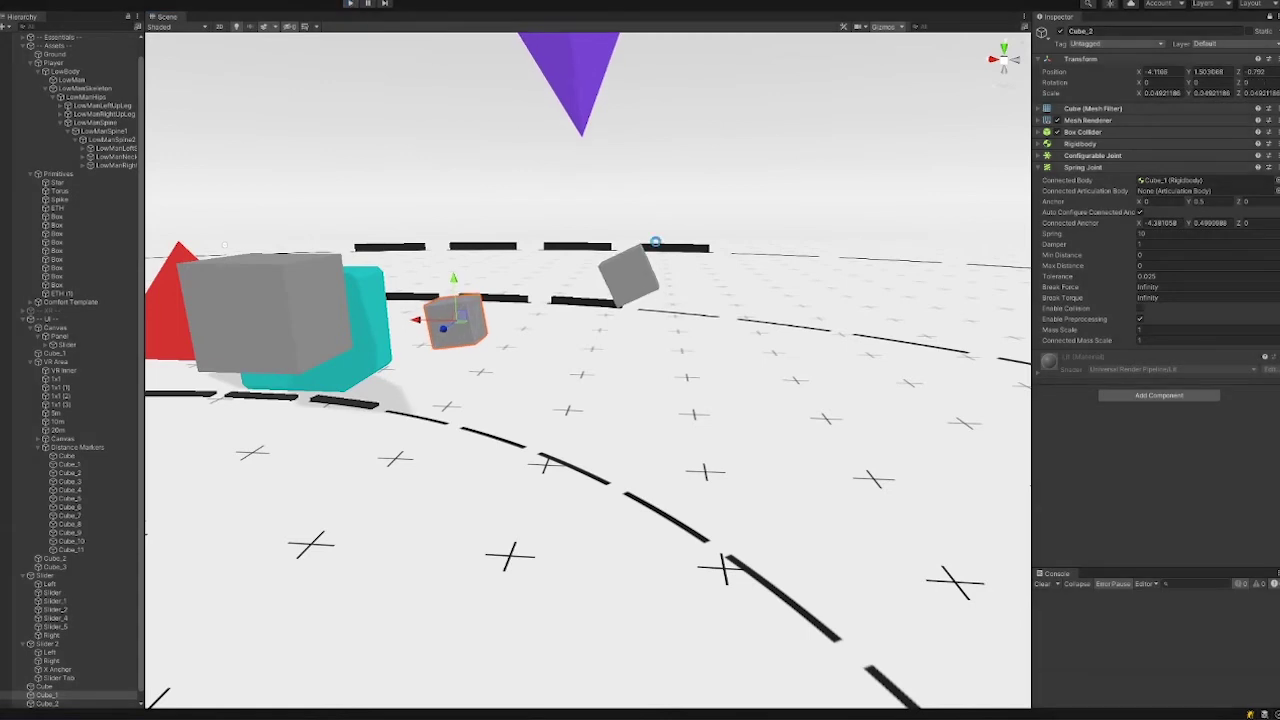
alt+drag(681, 345, 653, 340)
Compare the Rigidbody and Spring Joint settings of Cube_2 and Cube_1 with those of the original slider's orange spheres.
click(646, 325)
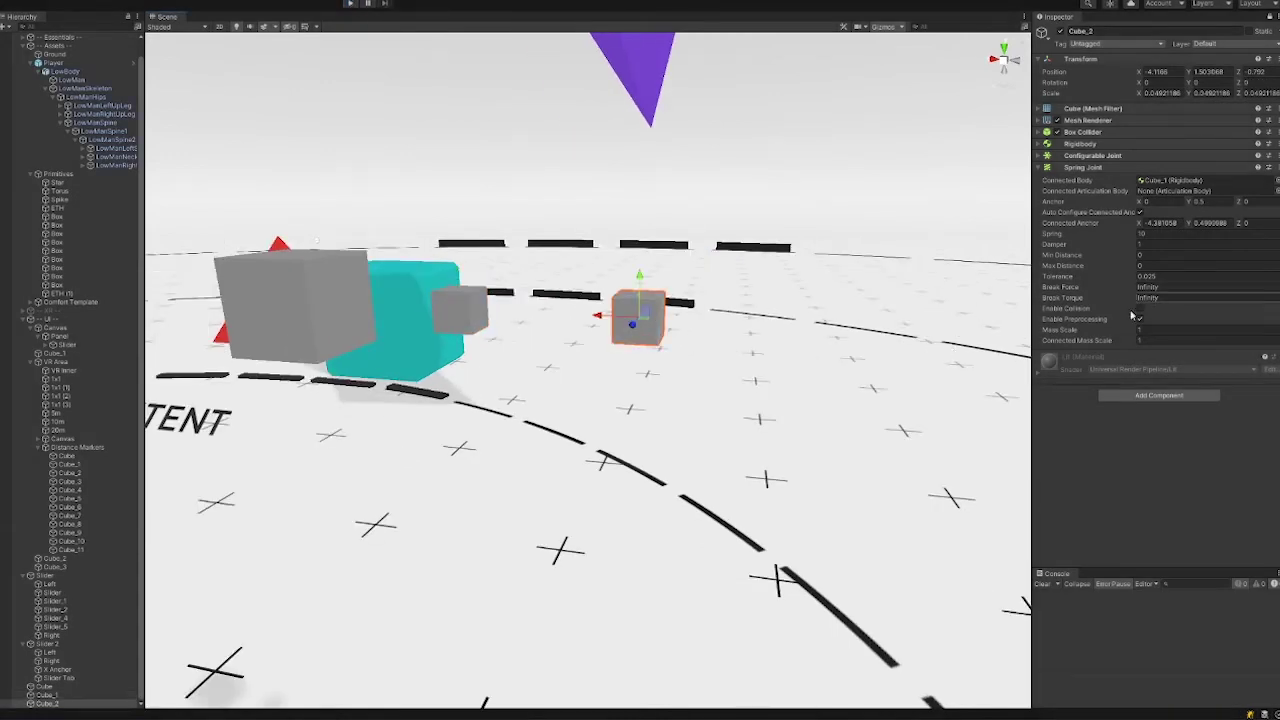
click(1085, 144)
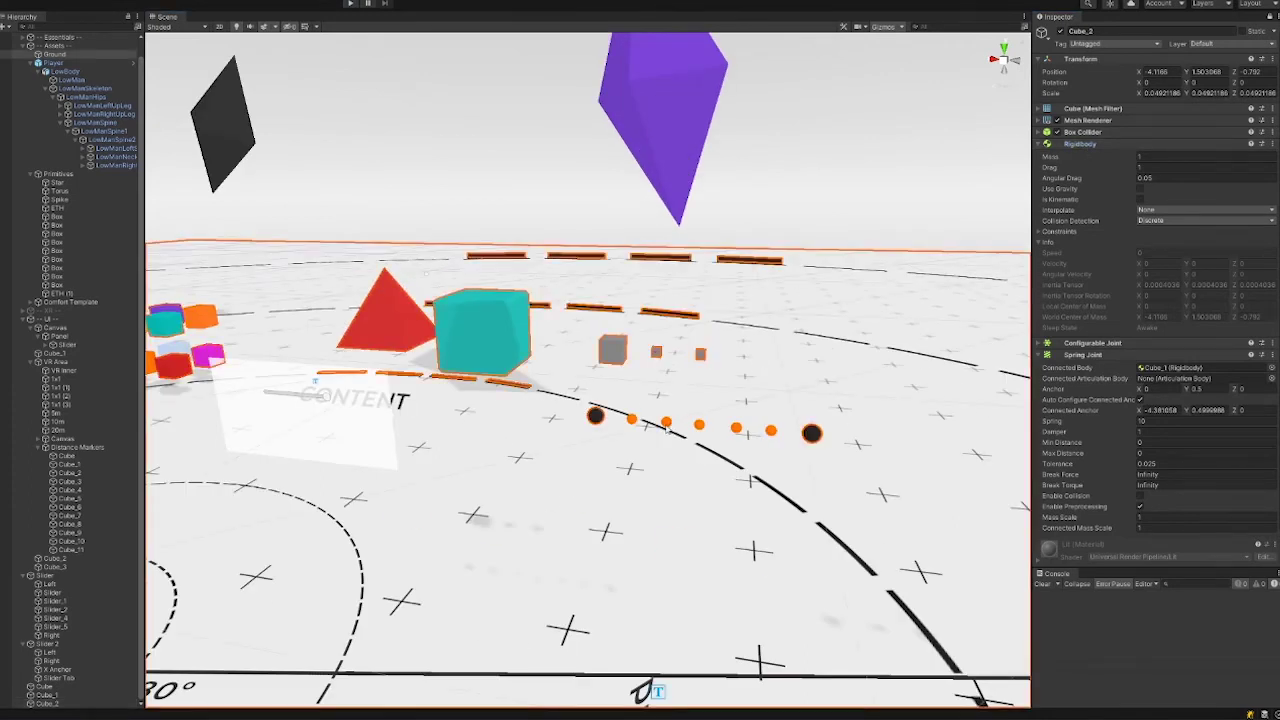
click(666, 424)
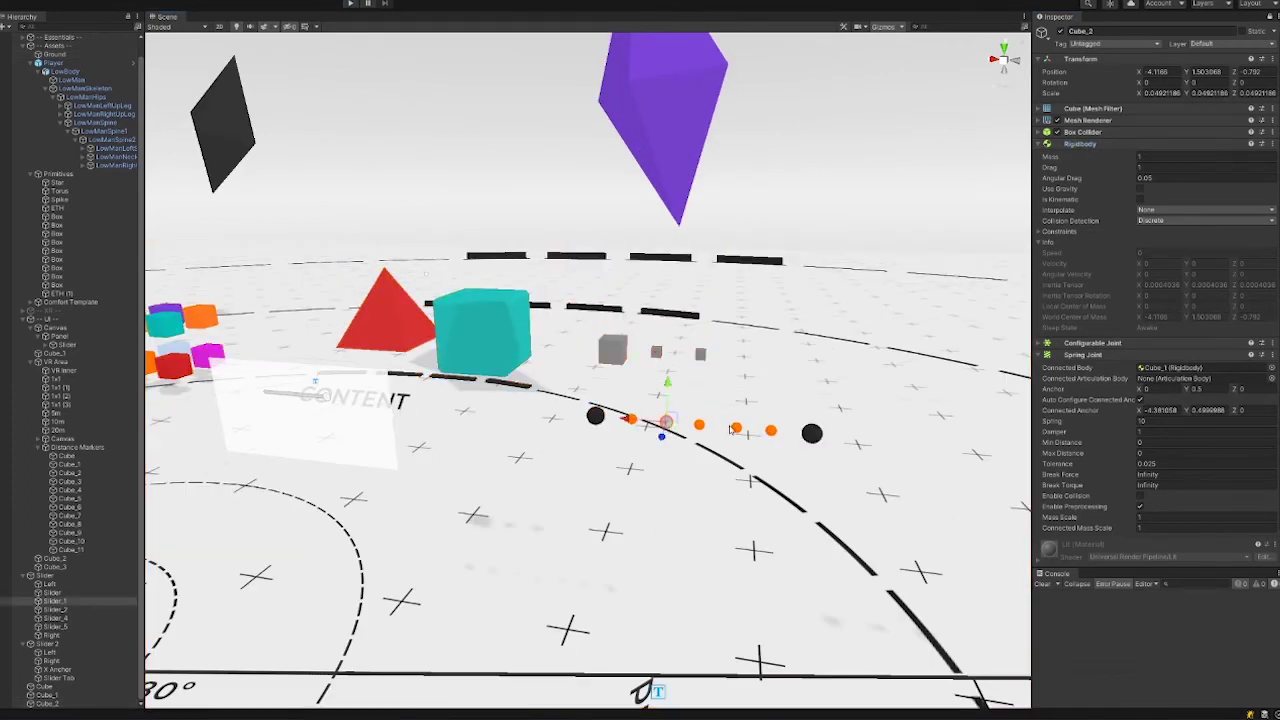
click(737, 429)
scroll(1146, 367, down, 2)
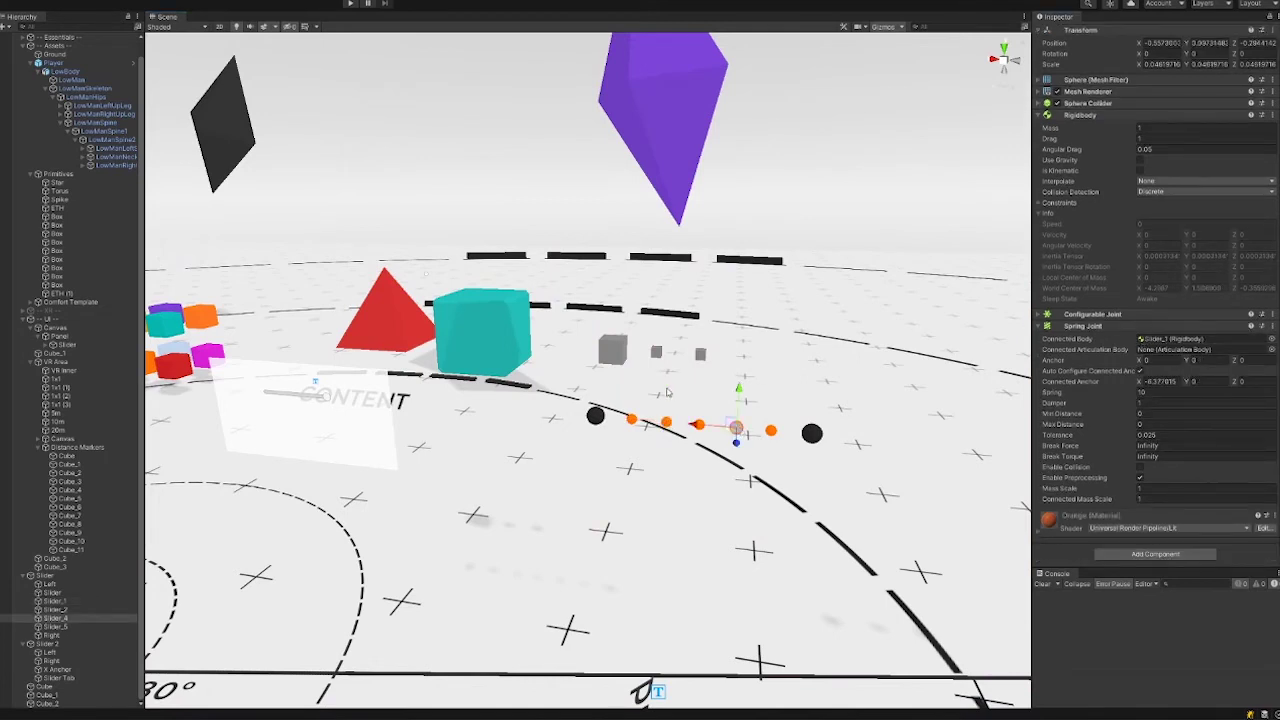
click(632, 421)
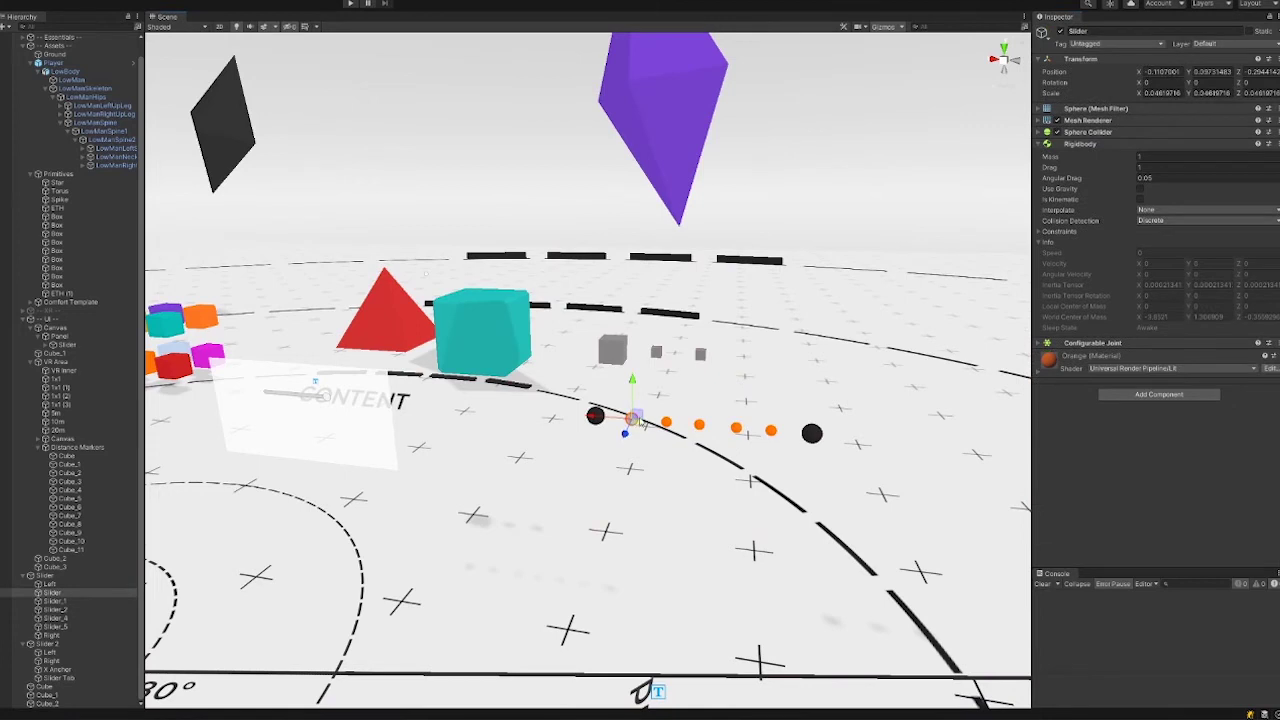
scroll(687, 429, up, 2)
click(663, 425)
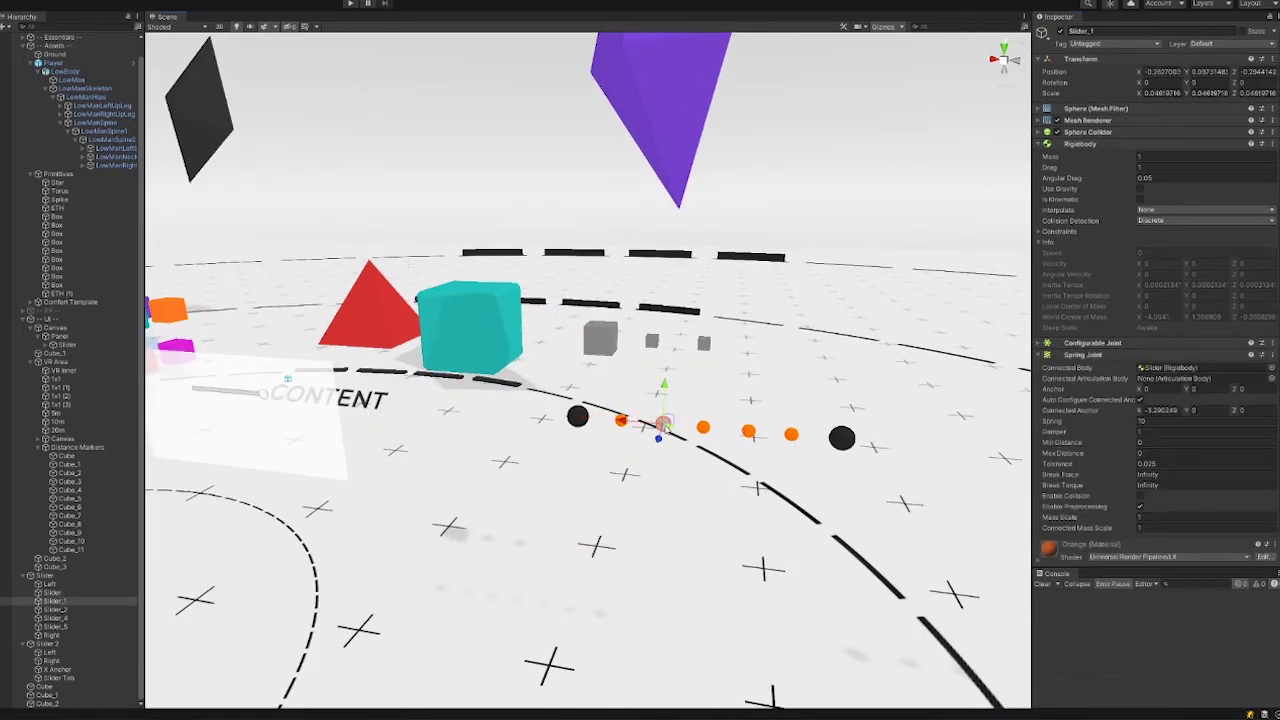
click(703, 344)
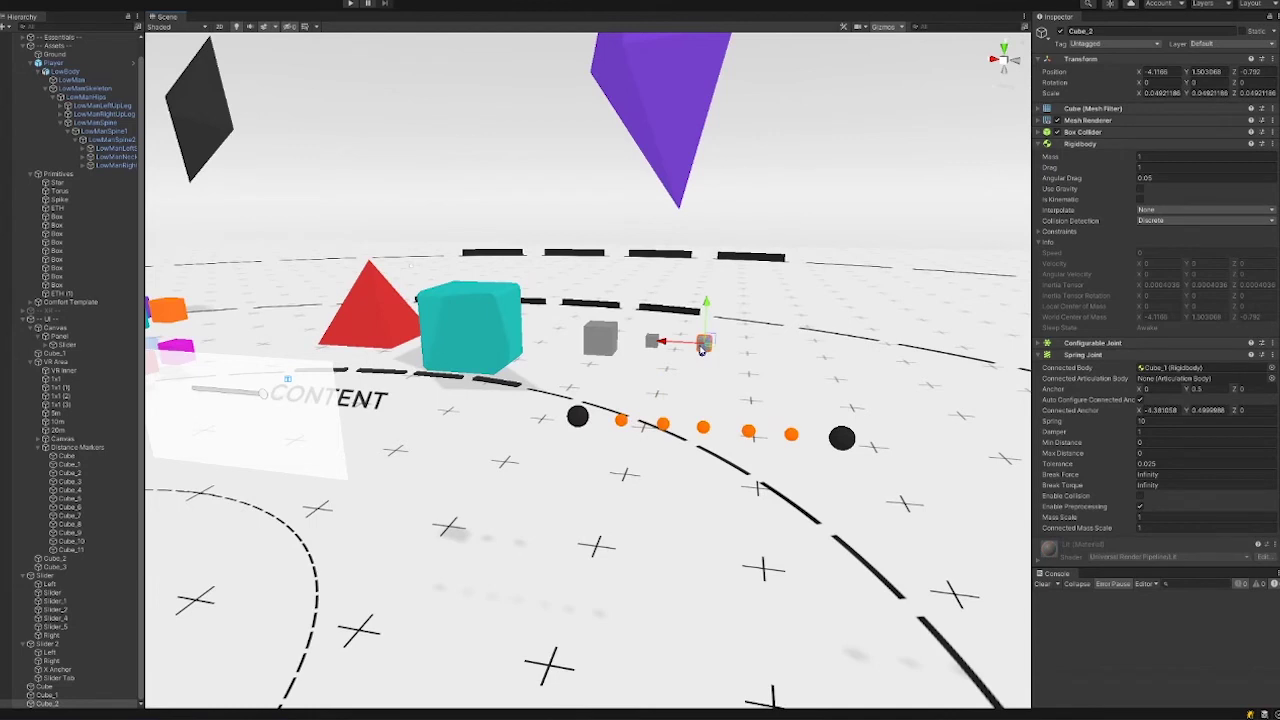
click(651, 342)
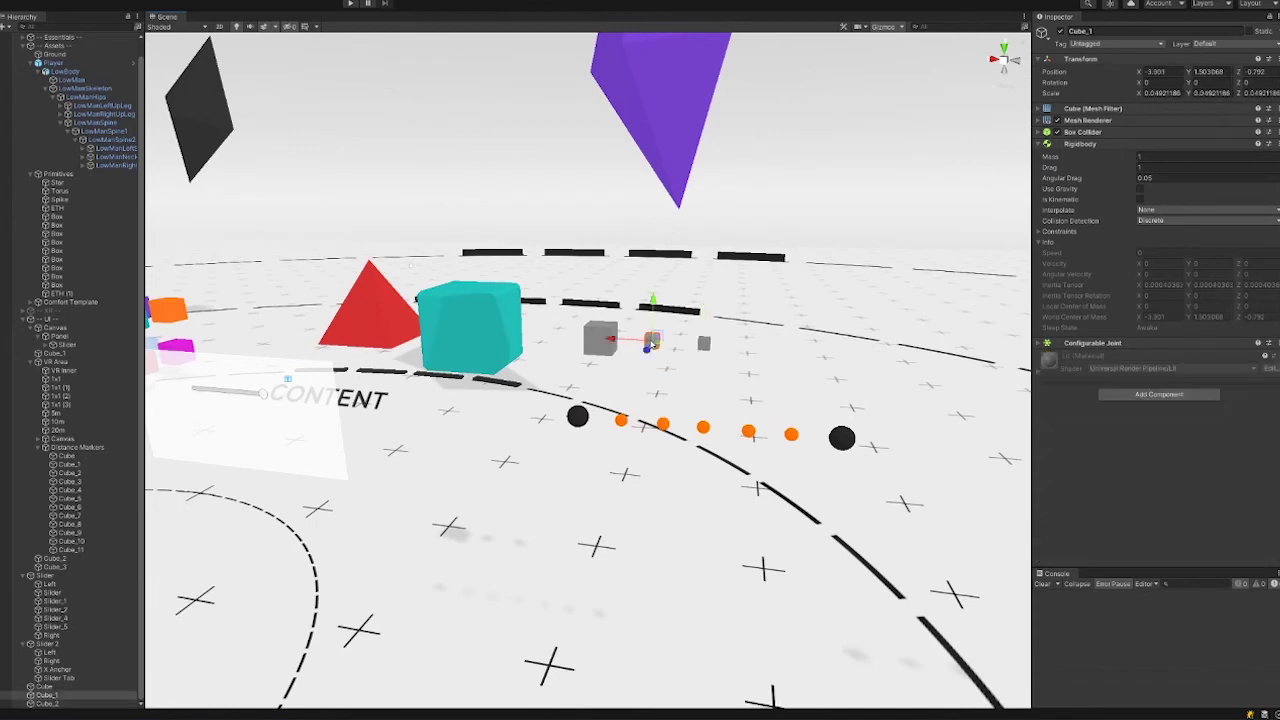
click(663, 425)
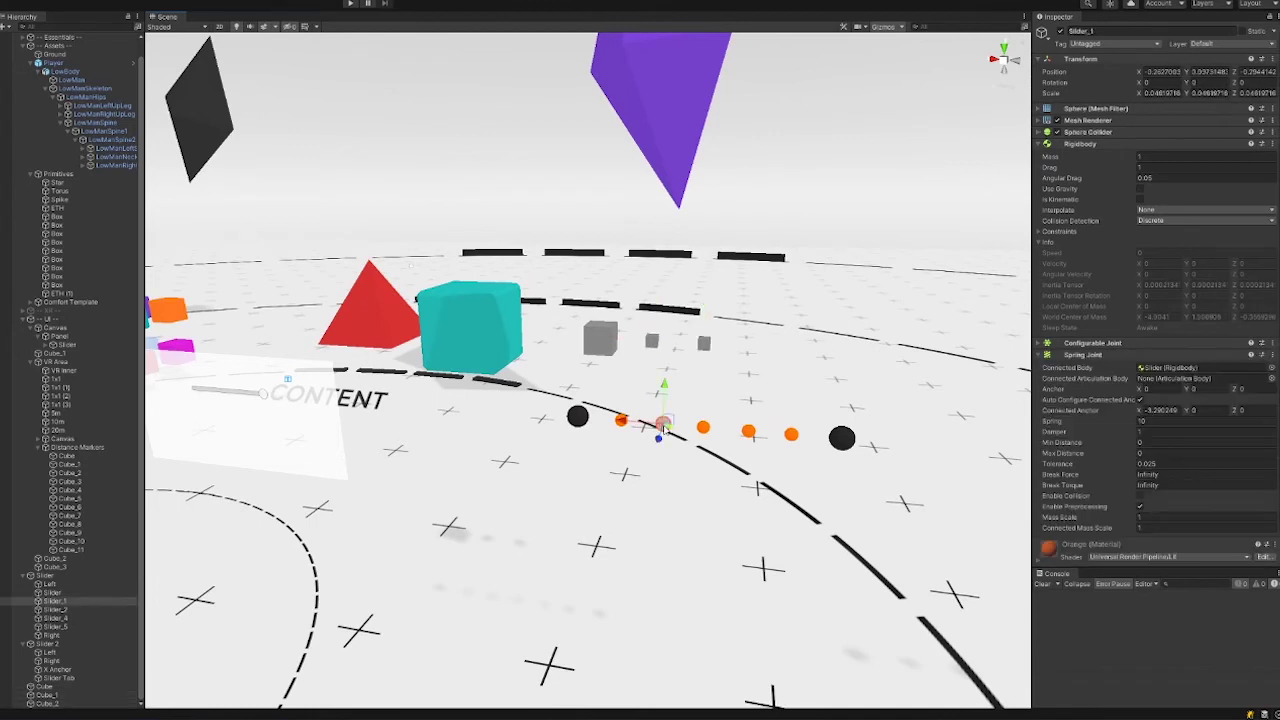
Duplicate Cube_2 and move the copy along X to about -4.322.
click(703, 344)
scroll(740, 358, up, 4)
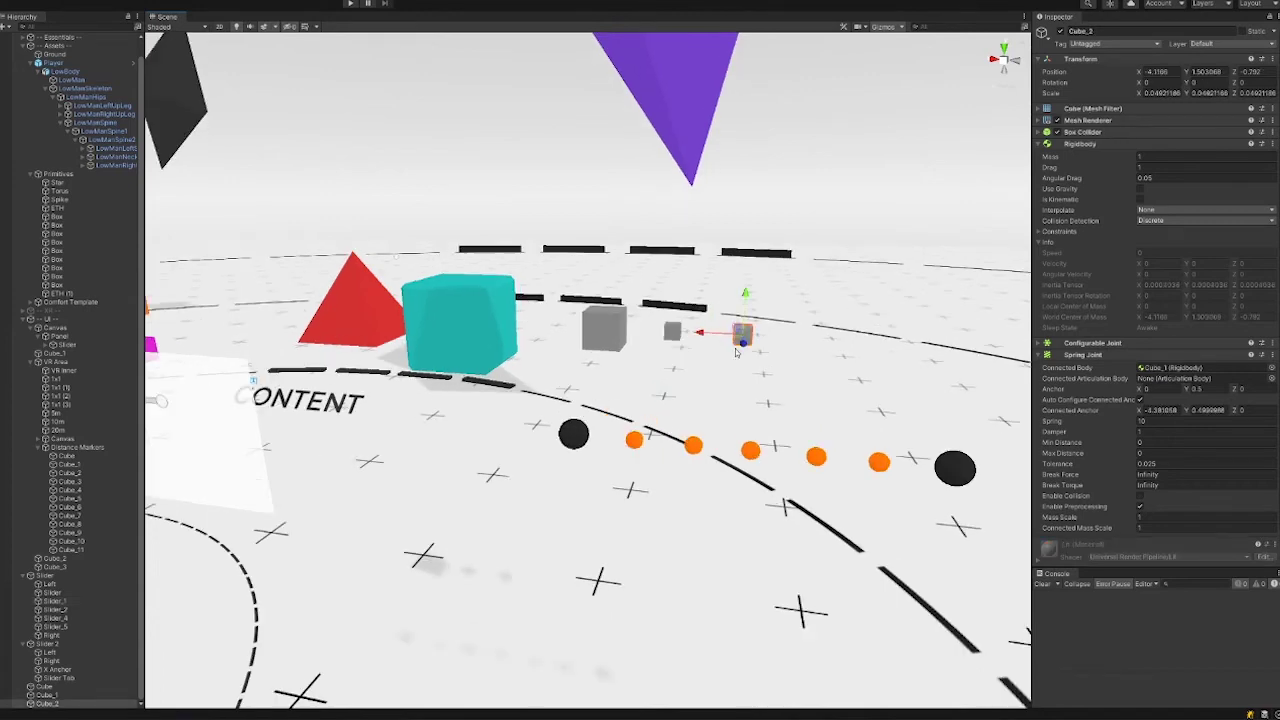
middle_drag(757, 365, 240, 386)
key(f)
scroll(660, 365, down, 8)
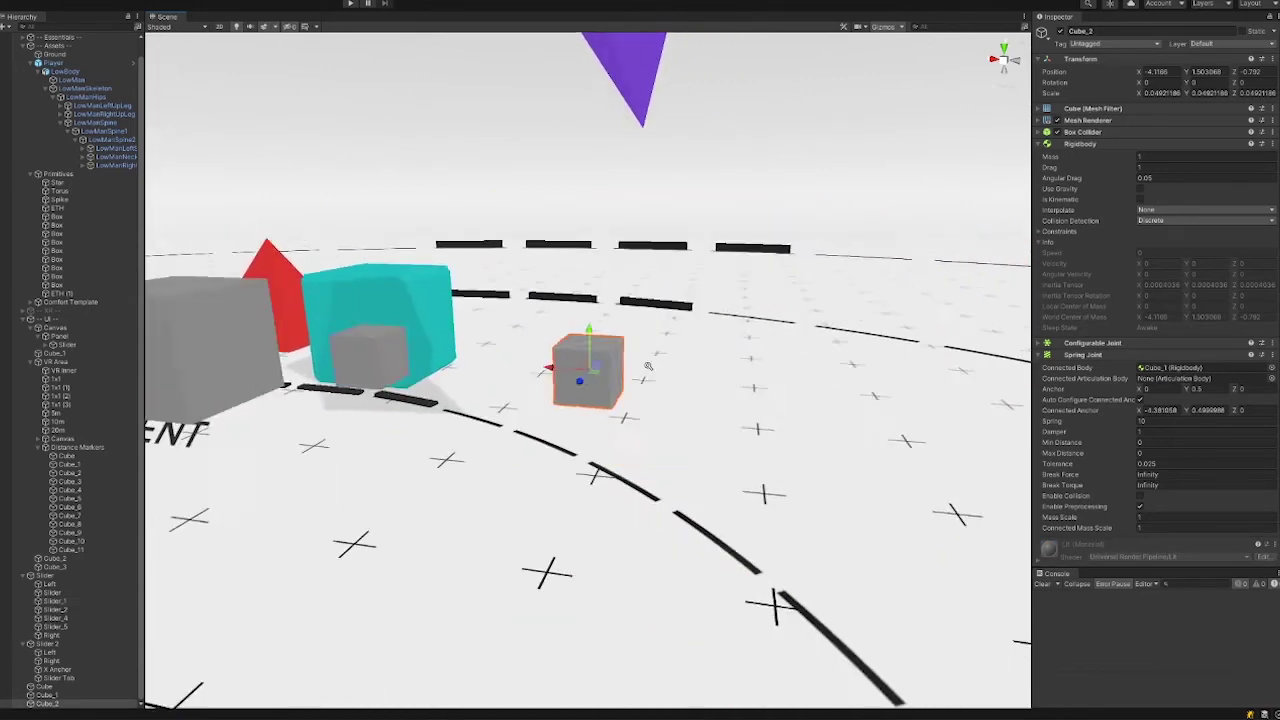
alt+drag(690, 377, 740, 381)
scroll(640, 371, up, 3)
key(ctrl+d)
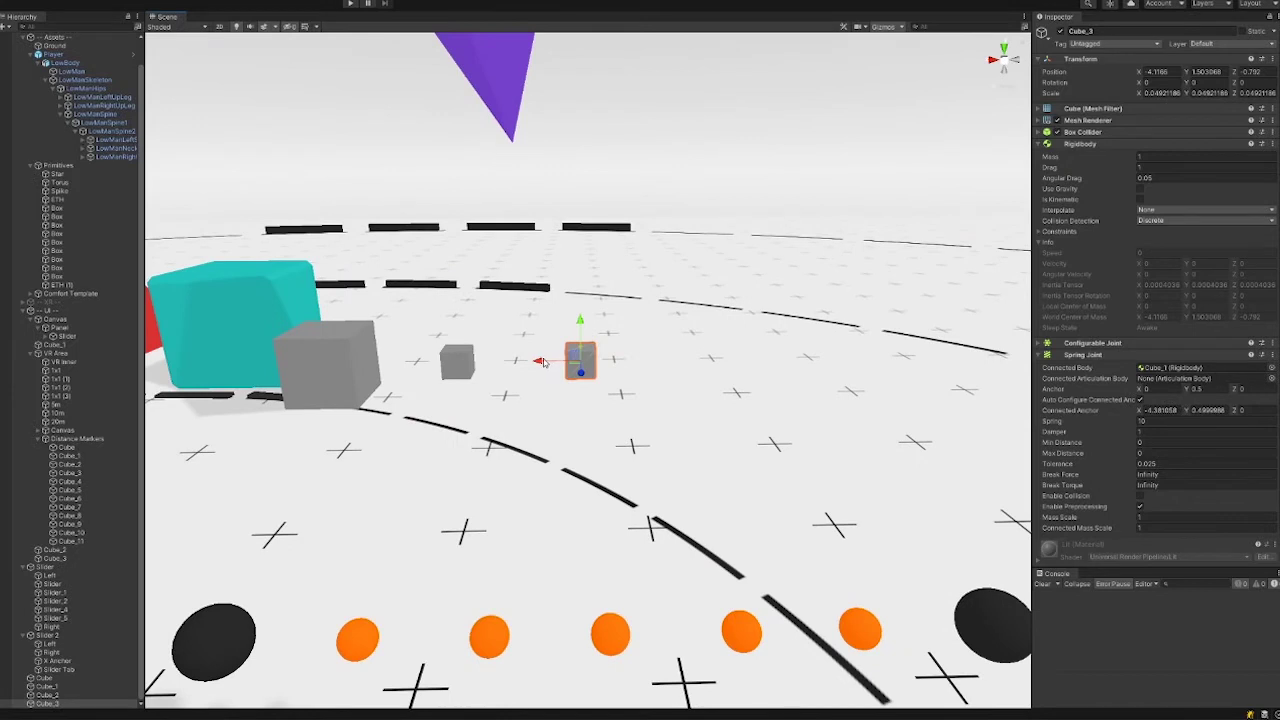
drag(545, 362, 652, 364)
Duplicate Cube_3 and move the copy to X about -4.522, and place a copy of the large cube at the row's far end.
middle_drag(697, 370, 563, 371)
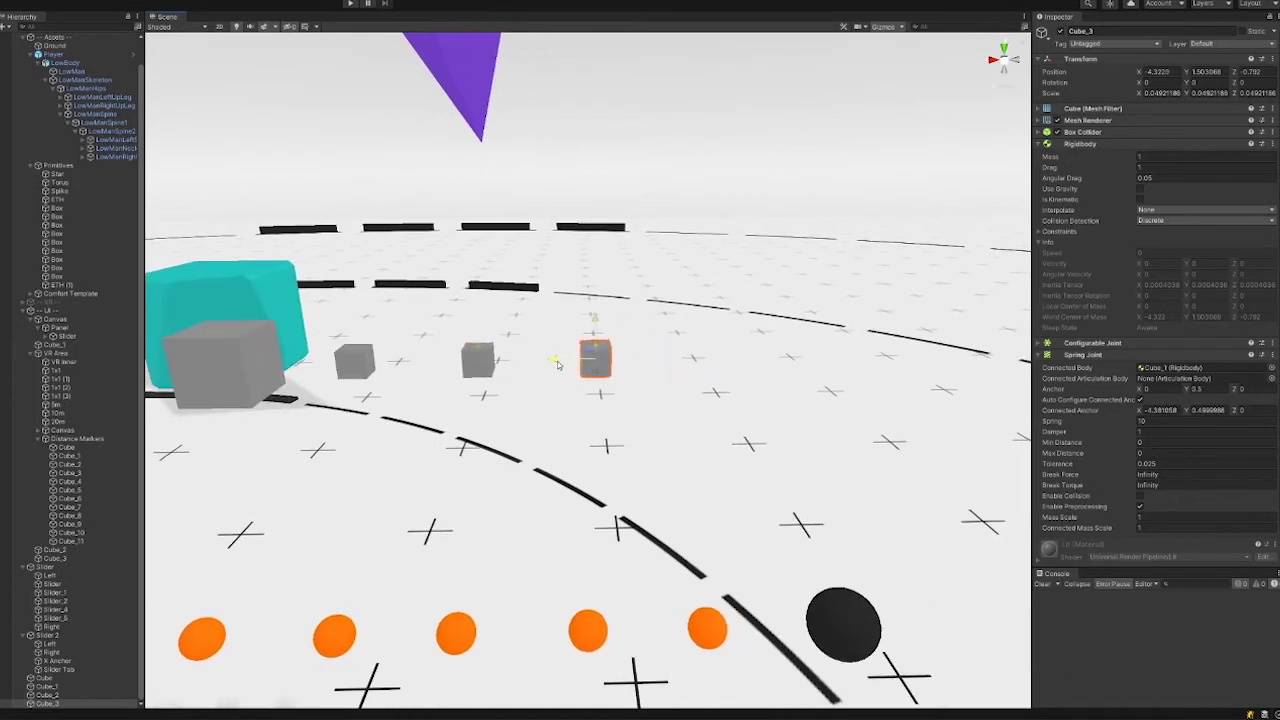
key(ctrl+d)
drag(558, 364, 660, 360)
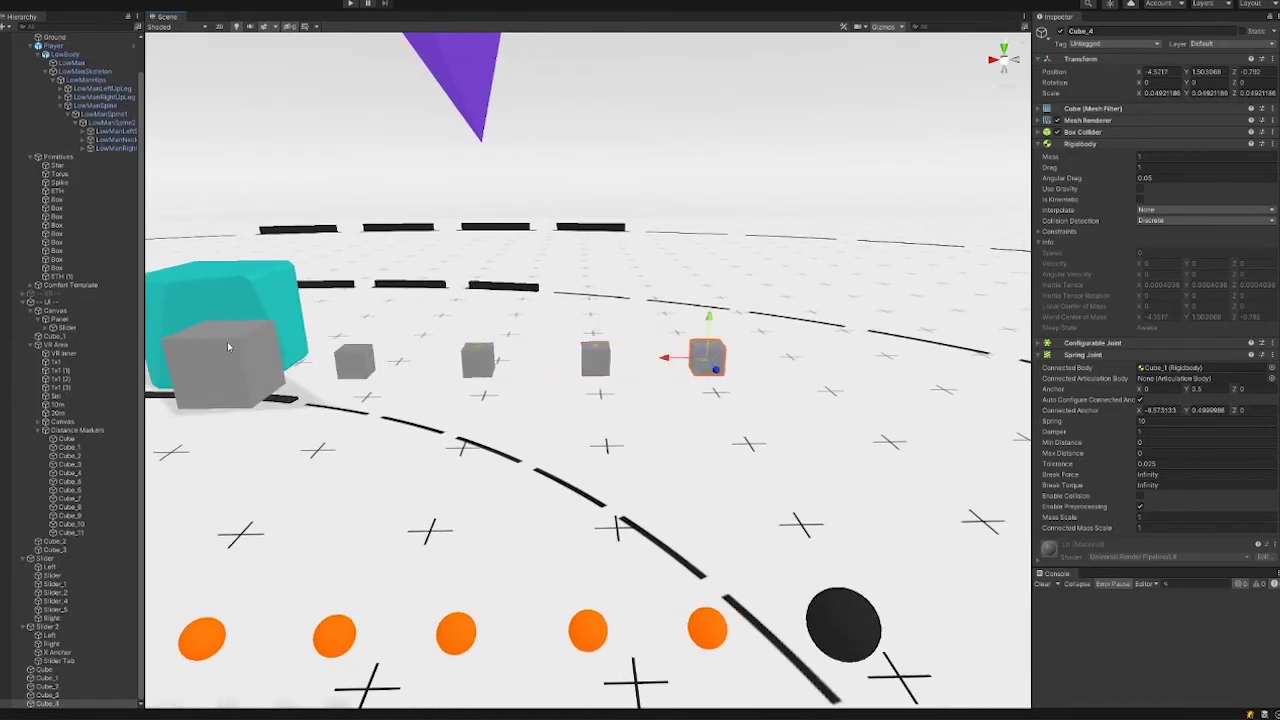
click(228, 347)
drag(190, 365, 849, 358)
Set the Spring Joint's Connected Body to Cube_2 on Cube_3 and to Cube_3 on Cube_4.
click(595, 361)
click(480, 363)
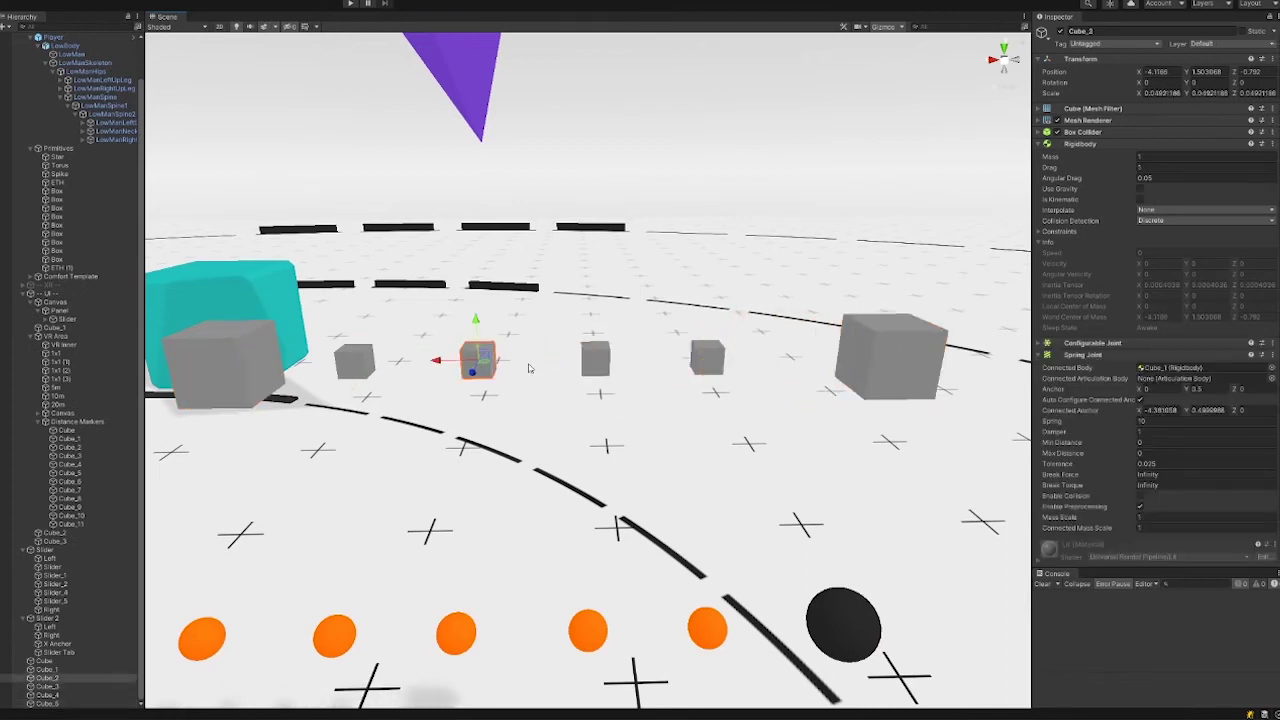
click(595, 365)
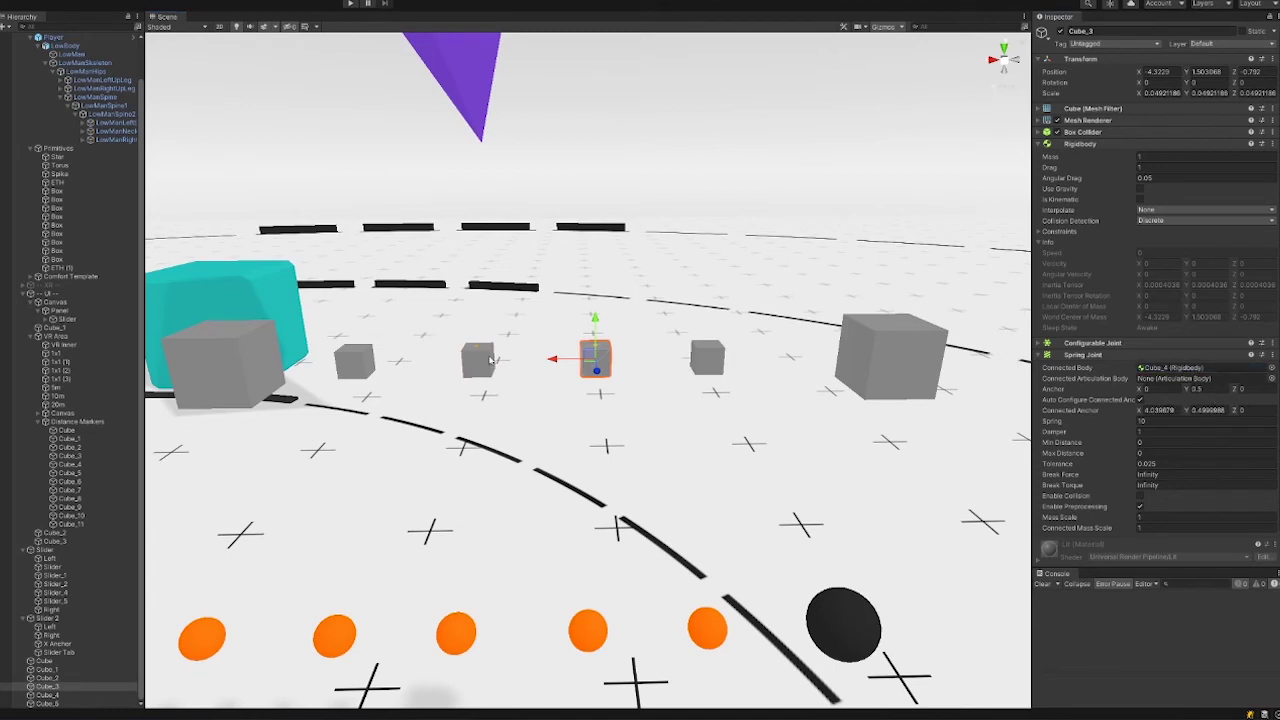
click(489, 361)
click(594, 360)
drag(45, 679, 1147, 368)
click(602, 362)
click(718, 358)
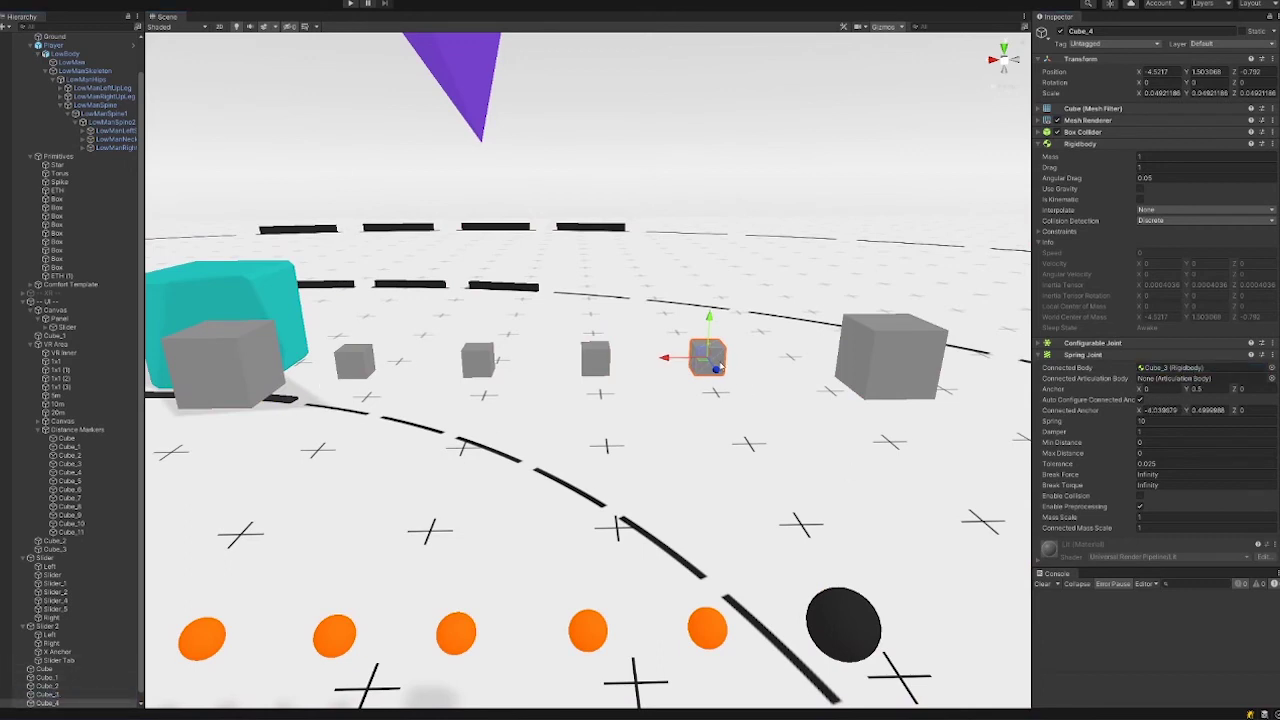
Try raising both large end cubes together to a Y position of about 2.022.
mouse_move(668, 410)
alt+mouse_down()
mouse_move(630, 398)
mouse_move(658, 401)
alt+mouse_up()
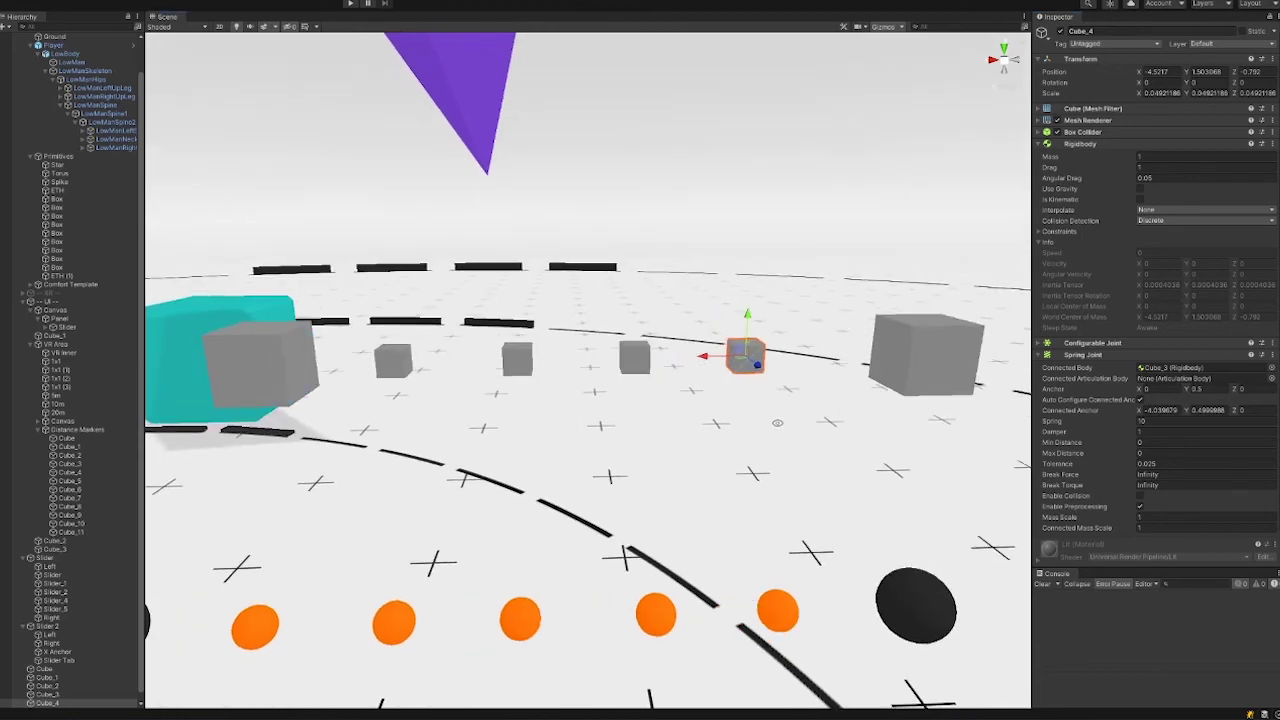
alt+drag(778, 423, 704, 434)
click(795, 381)
shift+click(405, 371)
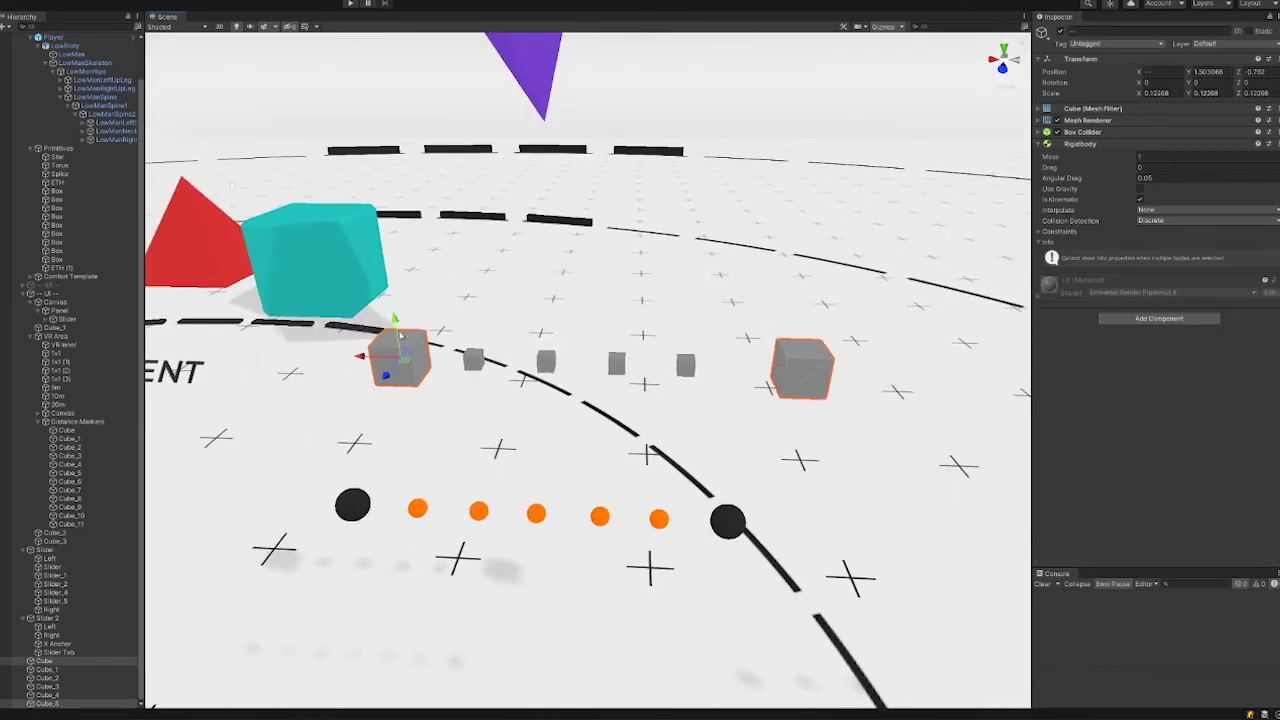
drag(394, 319, 405, 112)
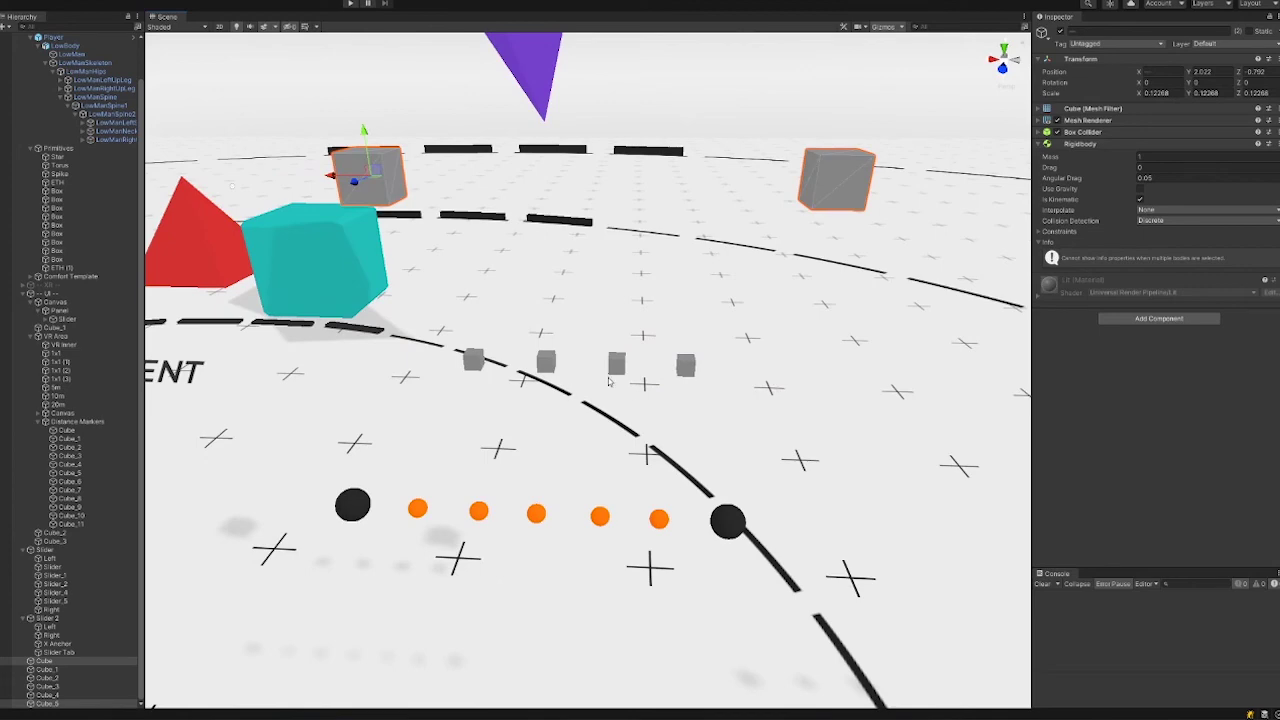
key(ctrl+z)
Run the scene and move Cube_4 and Cube_2 to test how the chained small cubes respond.
alt+drag(610, 381, 600, 346)
scroll(604, 348, up, 5)
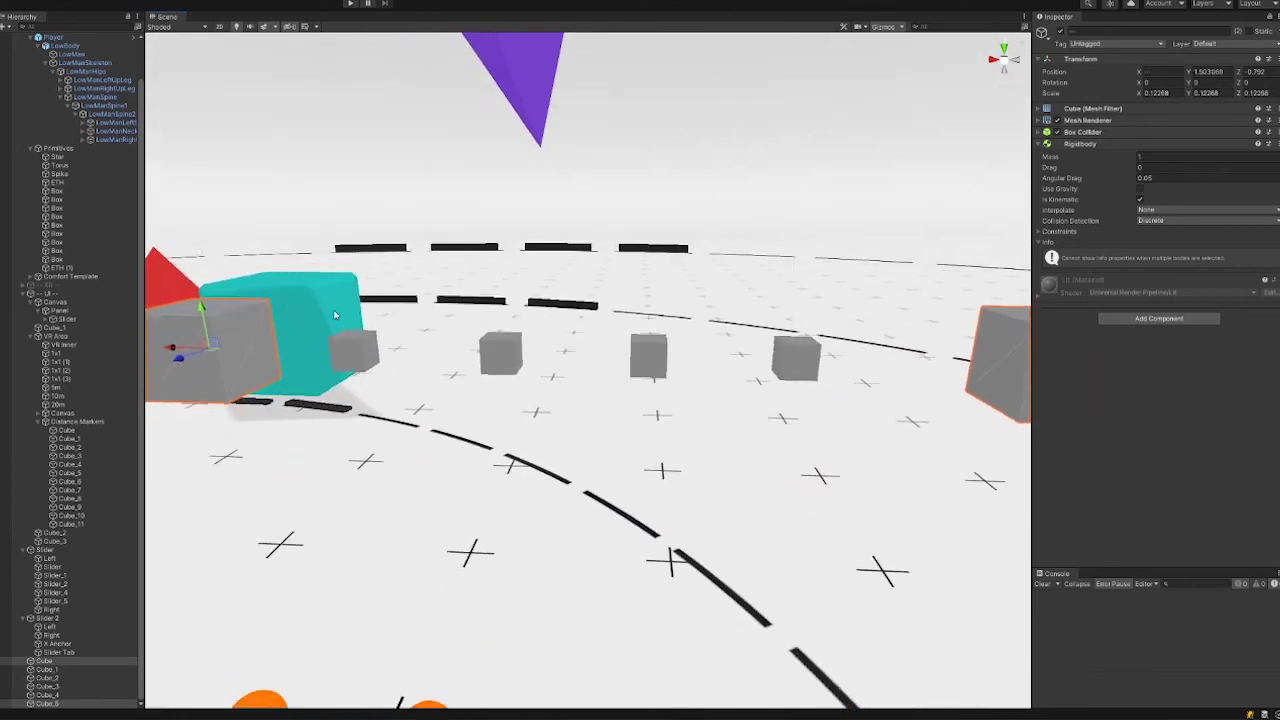
drag(335, 315, 742, 509)
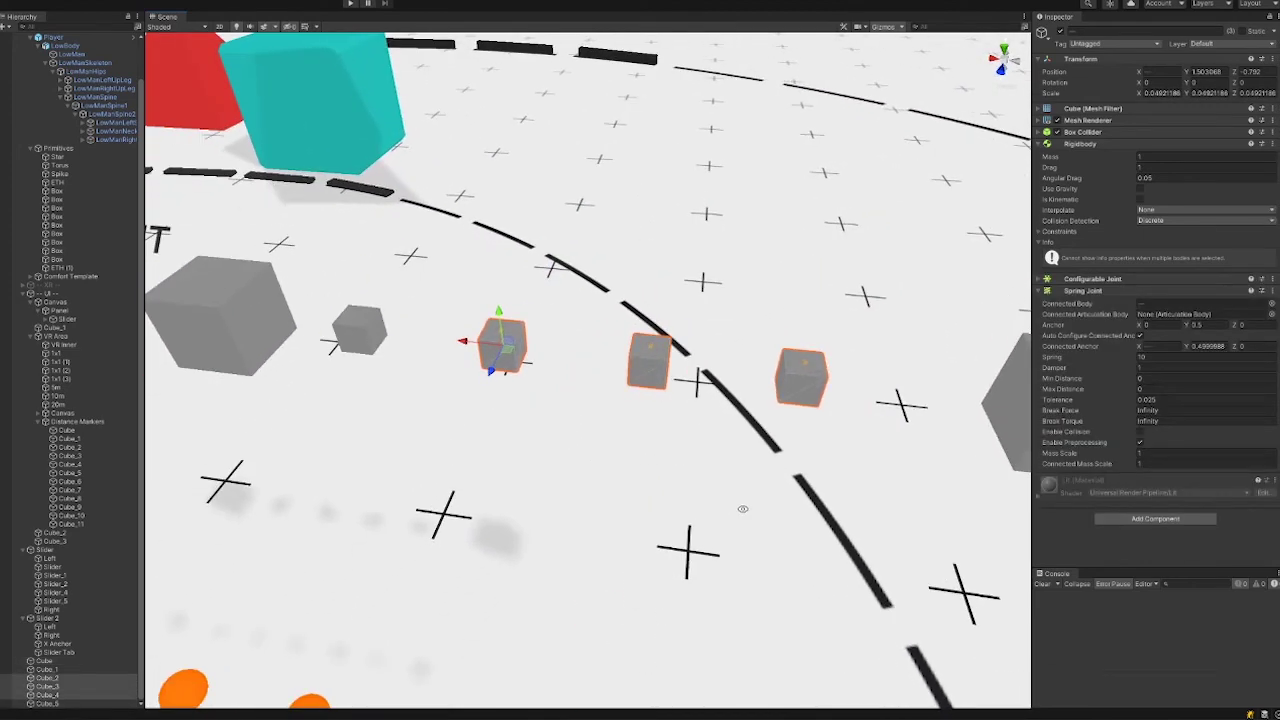
click(350, 5)
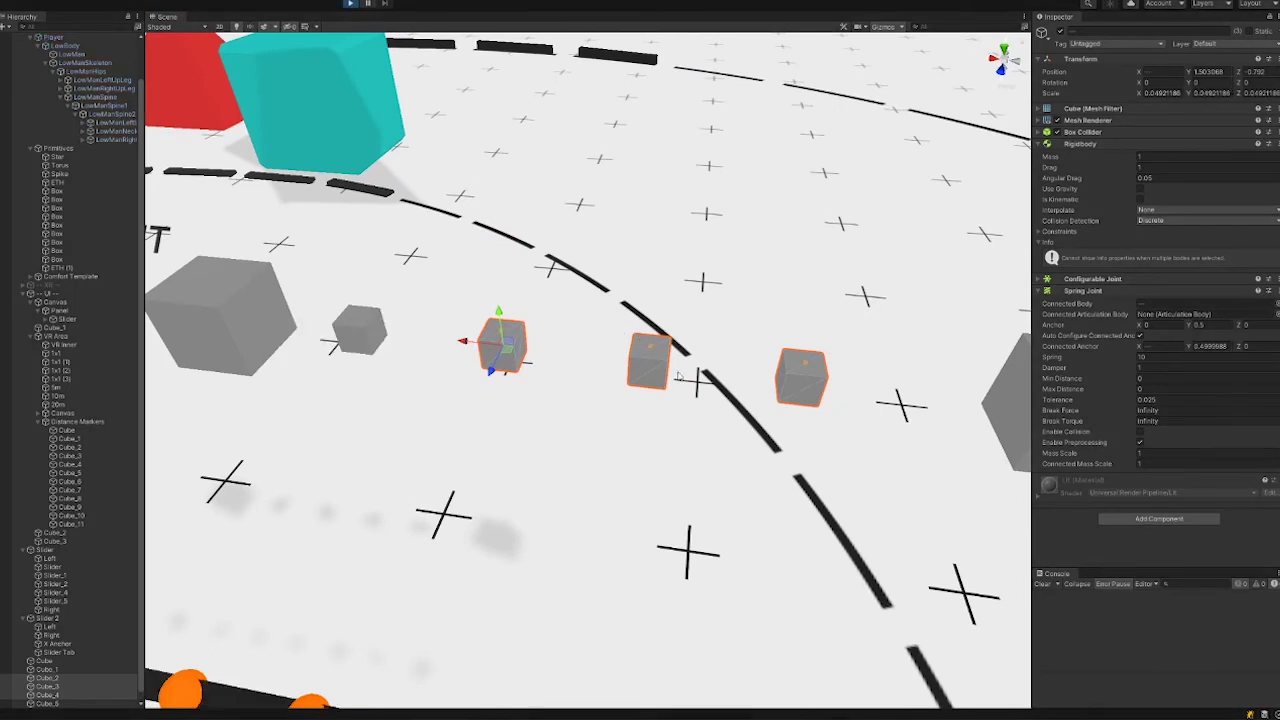
alt+drag(680, 374, 482, 366)
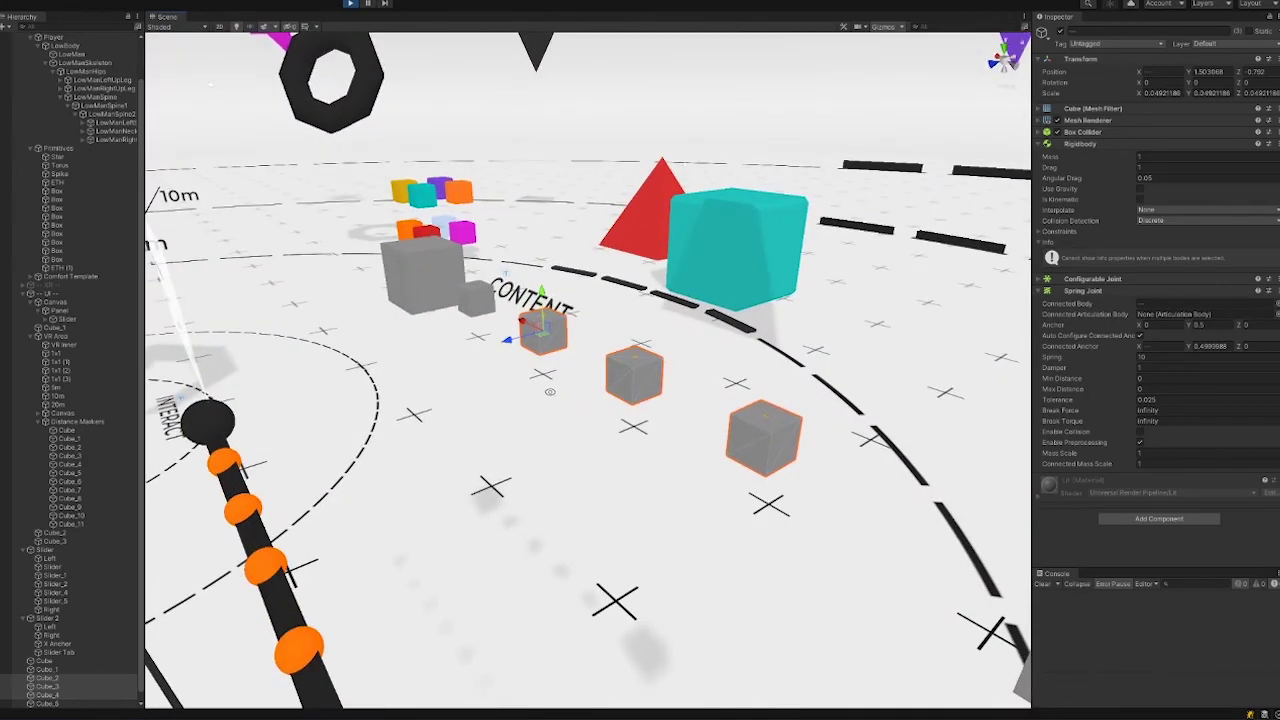
click(767, 407)
mouse_move(767, 409)
mouse_down()
mouse_move(788, 268)
mouse_move(764, 428)
mouse_up()
alt+drag(764, 428, 821, 383)
click(505, 345)
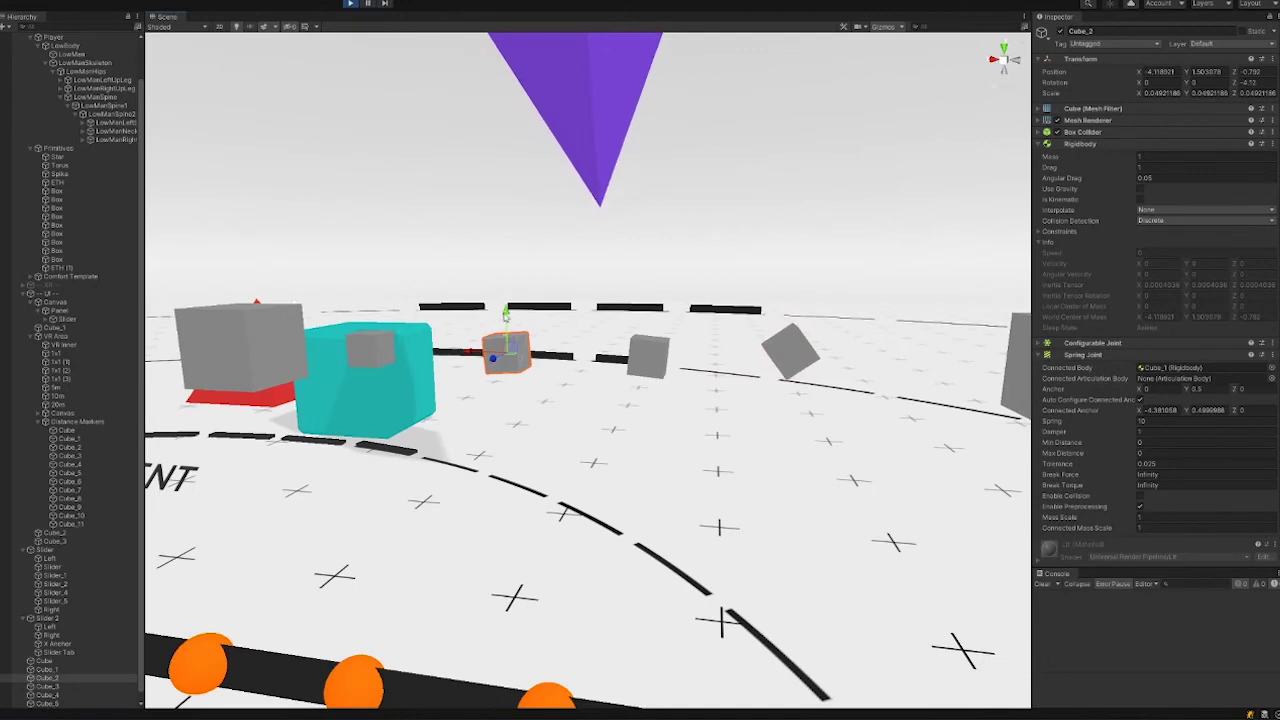
drag(507, 327, 511, 526)
Pull the small cubes at both ends of the chain and examine how the neighbouring cubes follow and rotate.
click(438, 511)
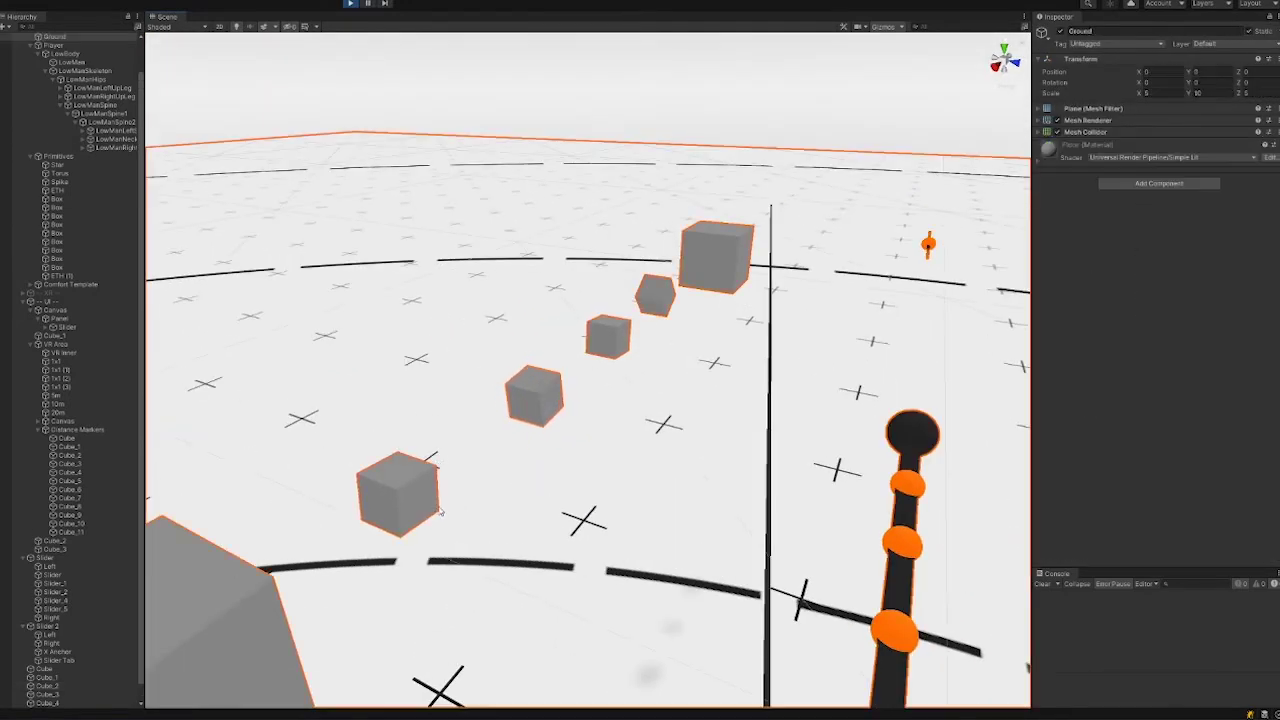
click(410, 494)
drag(430, 500, 240, 386)
alt+drag(488, 430, 314, 367)
click(764, 347)
alt+drag(764, 347, 700, 347)
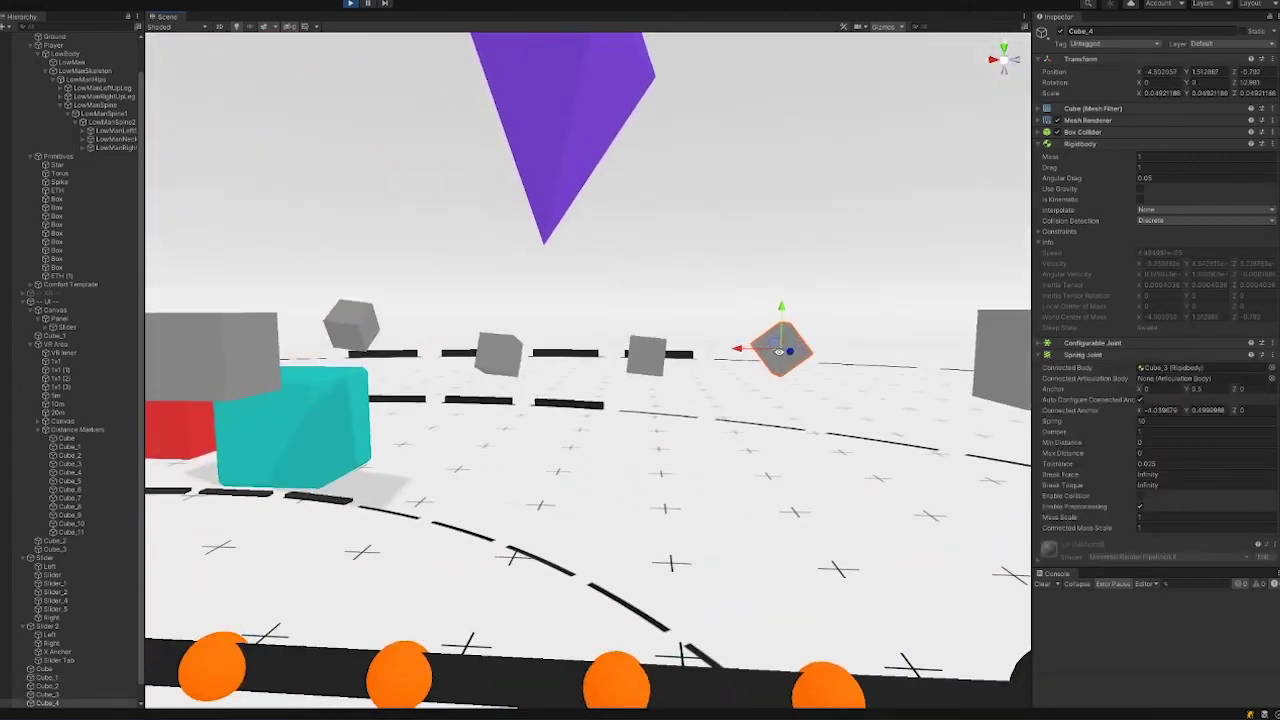
drag(791, 351, 595, 209)
alt+drag(475, 393, 524, 390)
alt+middle_drag(331, 416, 436, 341)
alt+drag(436, 341, 508, 352)
Pull the Slider_4 sphere of the original slider and compare its spring motion with that of the cube chain.
click(436, 508)
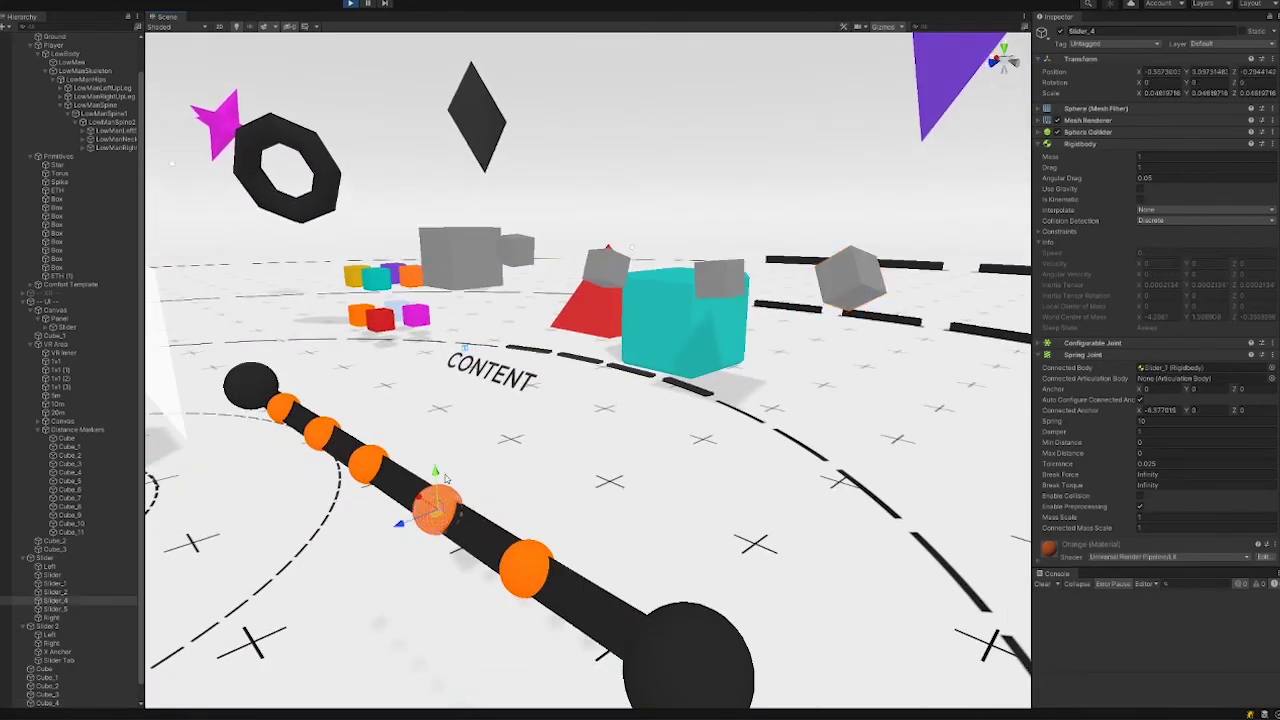
drag(434, 507, 611, 334)
click(534, 570)
click(528, 567)
click(536, 362)
click(686, 374)
alt+drag(686, 374, 578, 592)
click(694, 402)
alt+drag(300, 460, 468, 484)
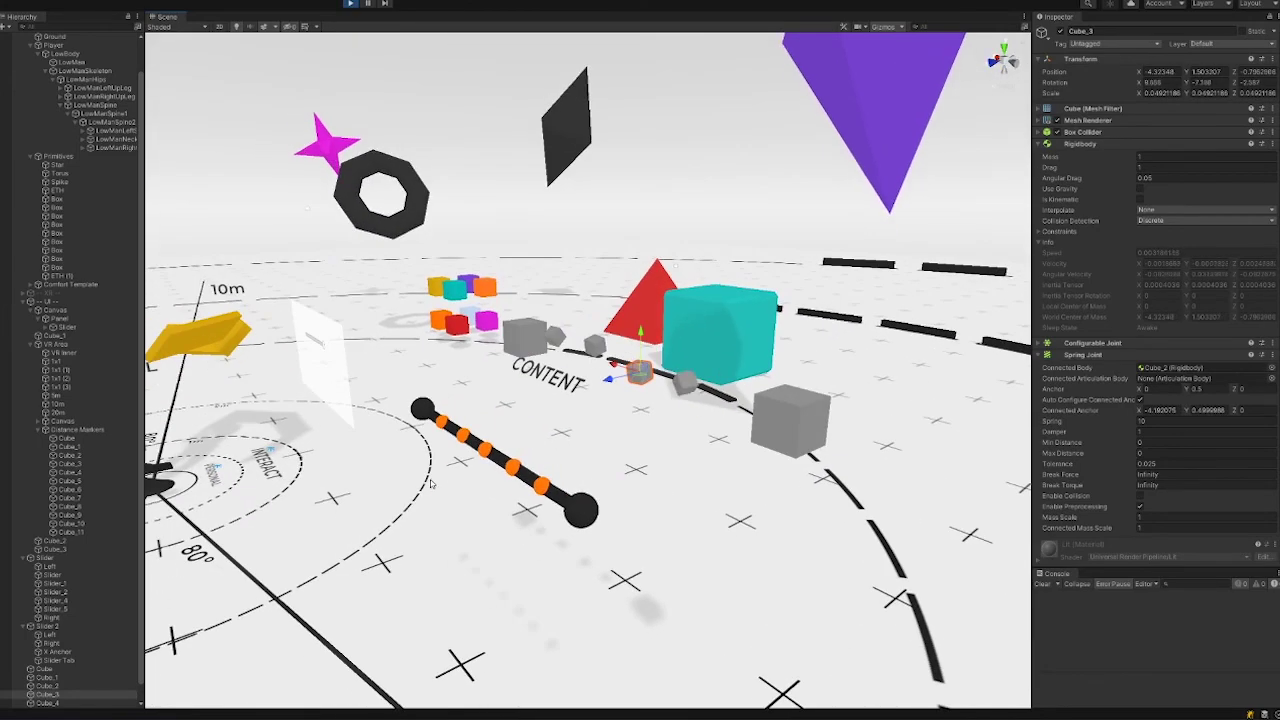